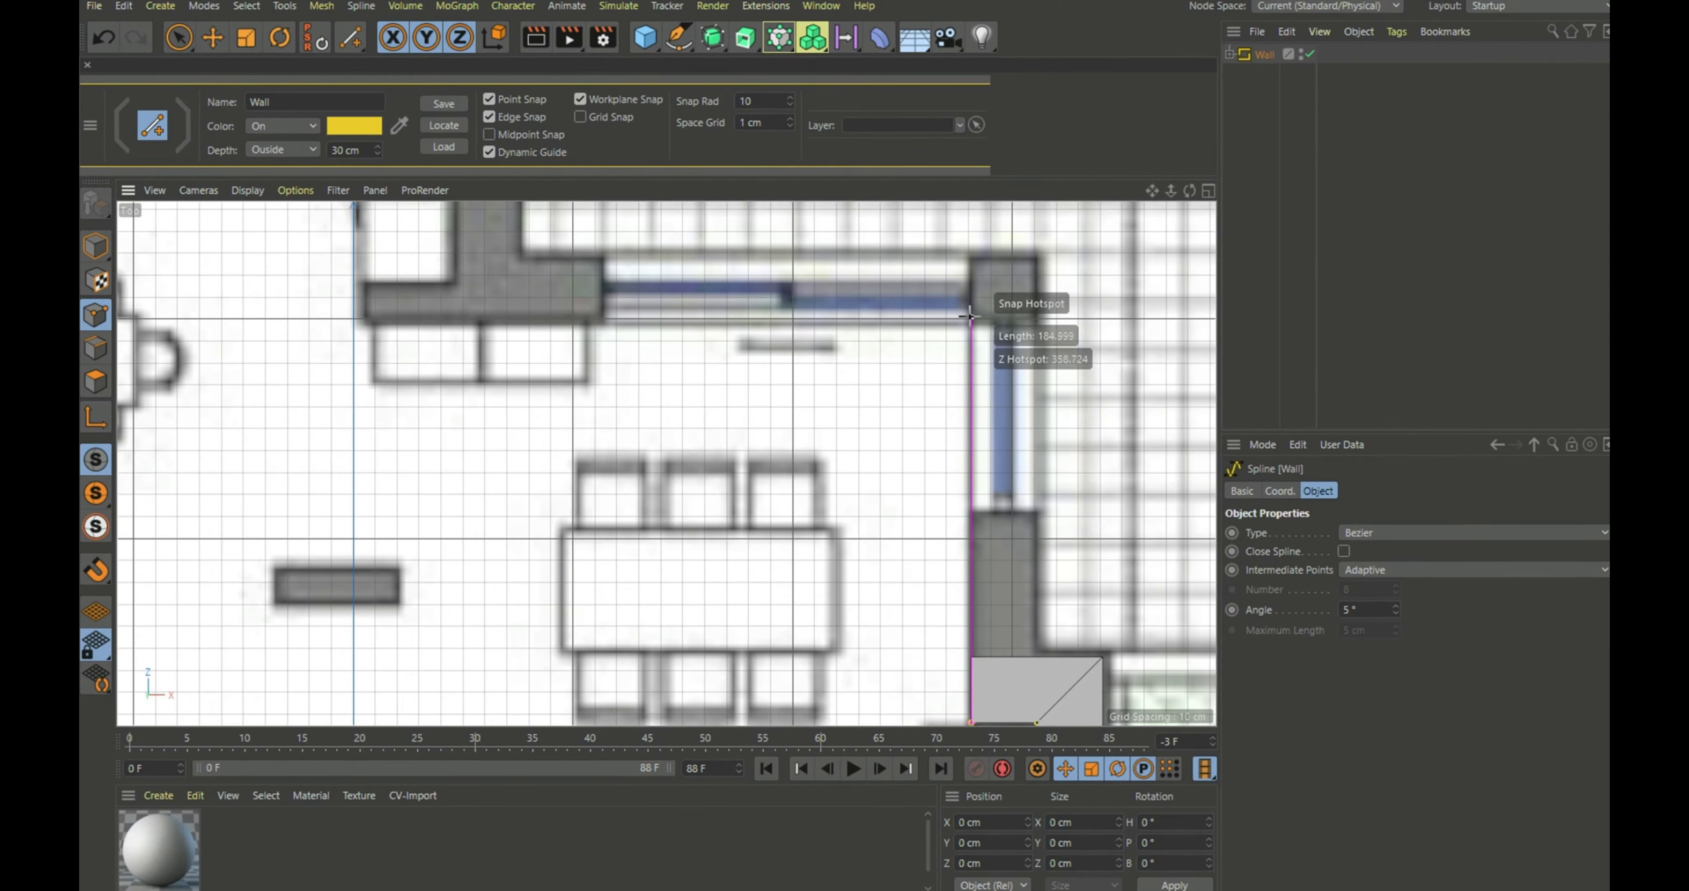
# Continue tracing the outer wall's inner edge around the dining room's back corners and up to the kitchen's back right corner
pyautogui.click(971, 317)
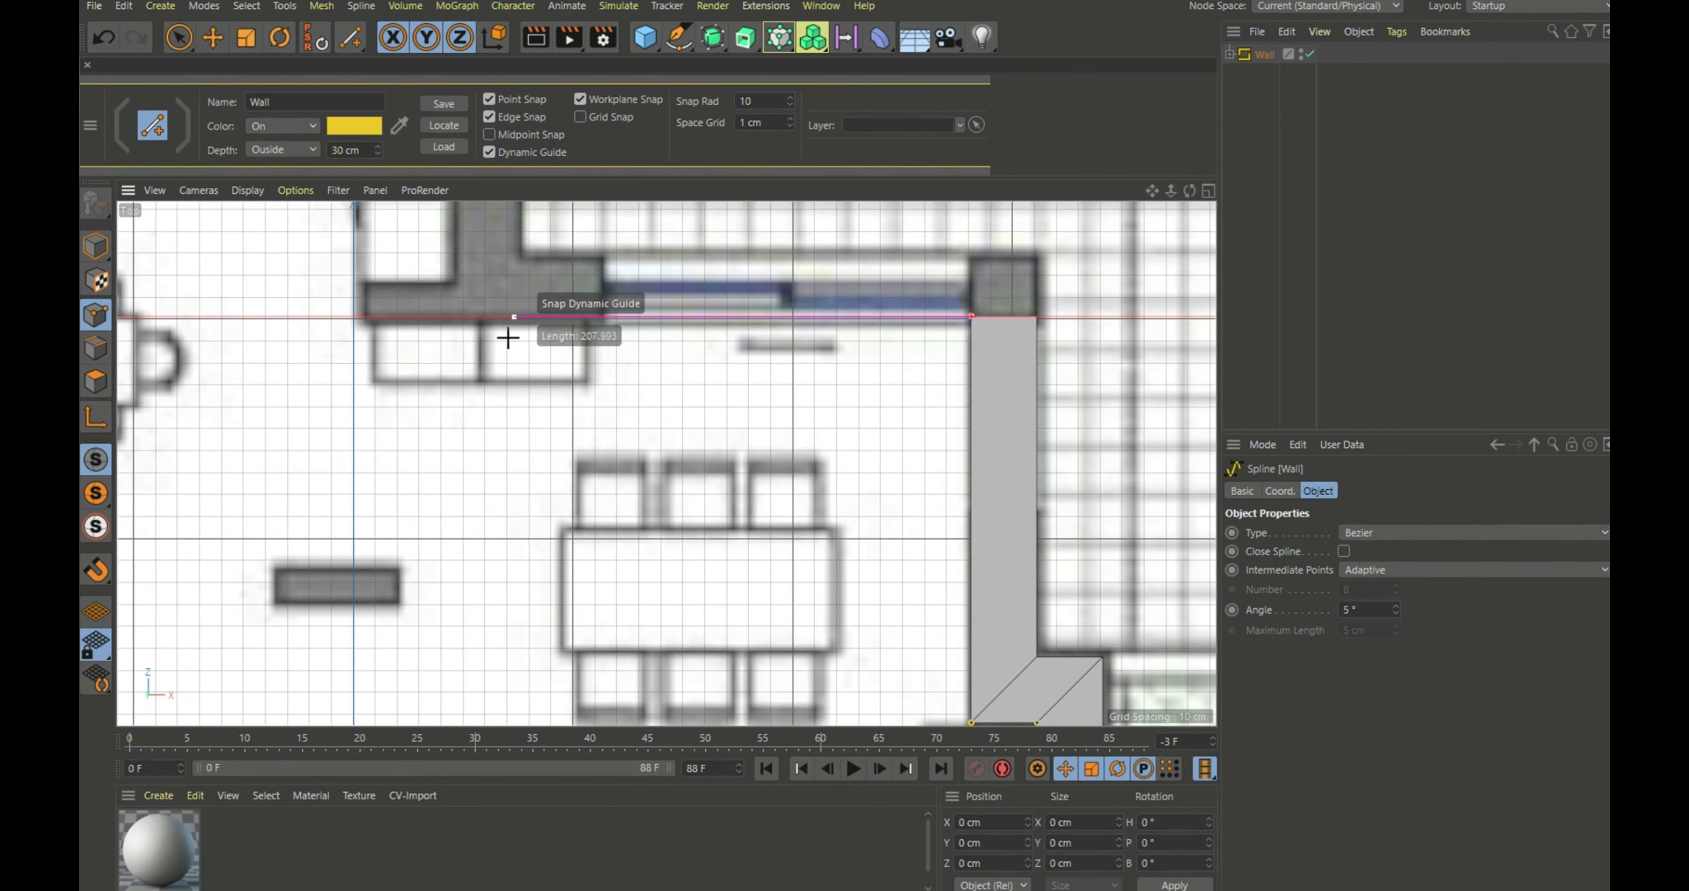
pyautogui.click(458, 335)
pyautogui.scroll(-8, 611, 489)
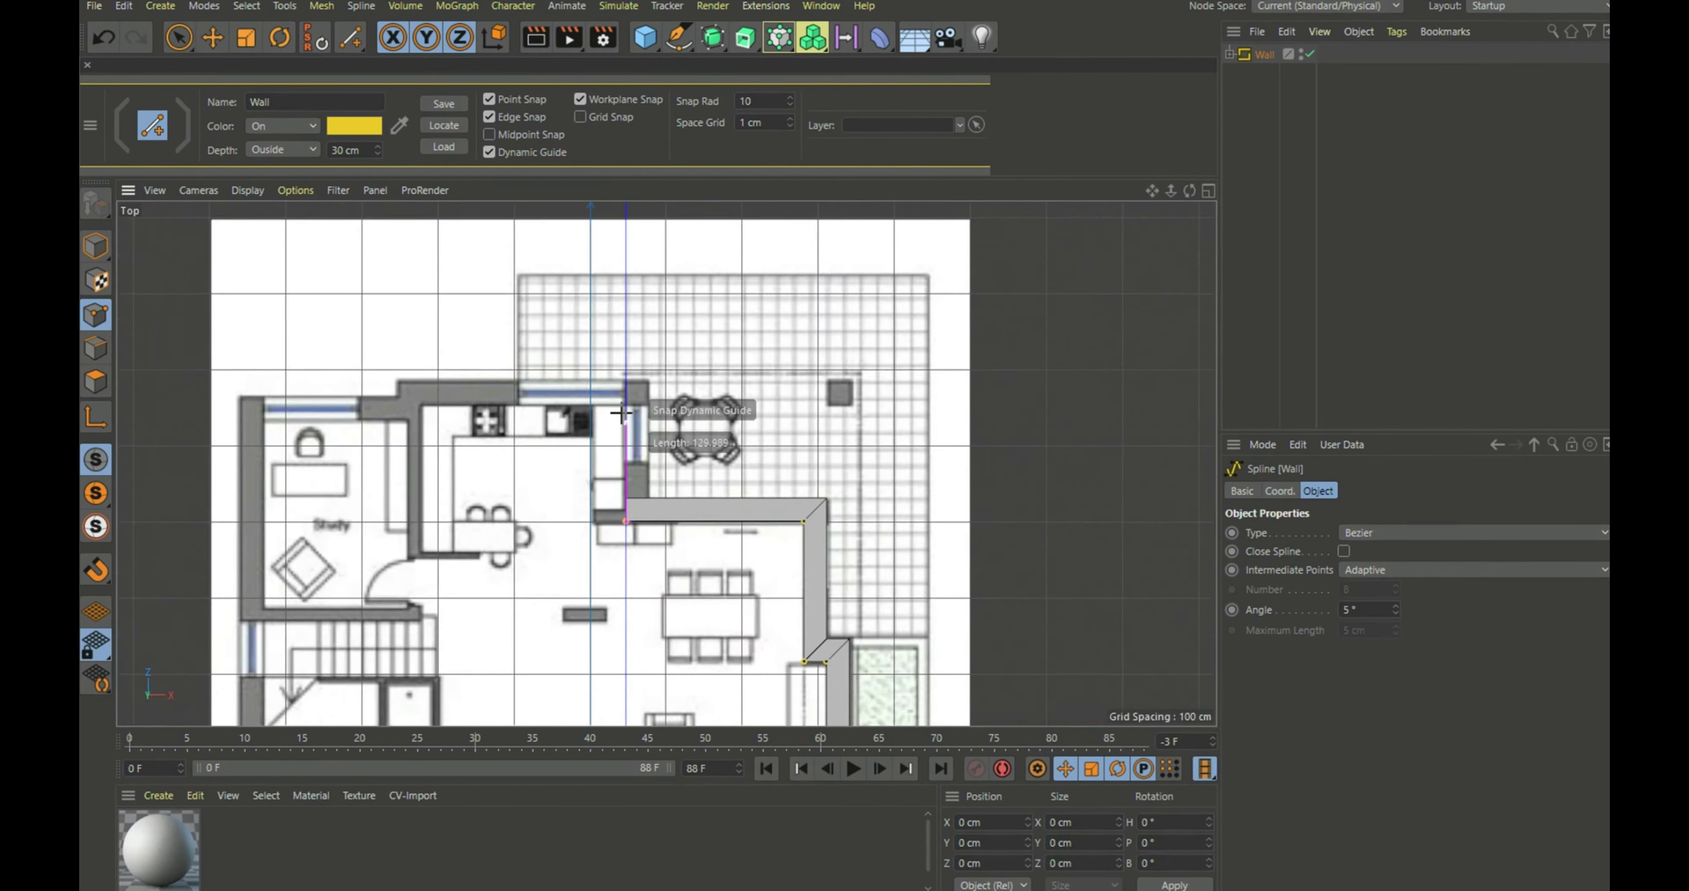
pyautogui.scroll(6, 622, 413)
pyautogui.click(683, 382)
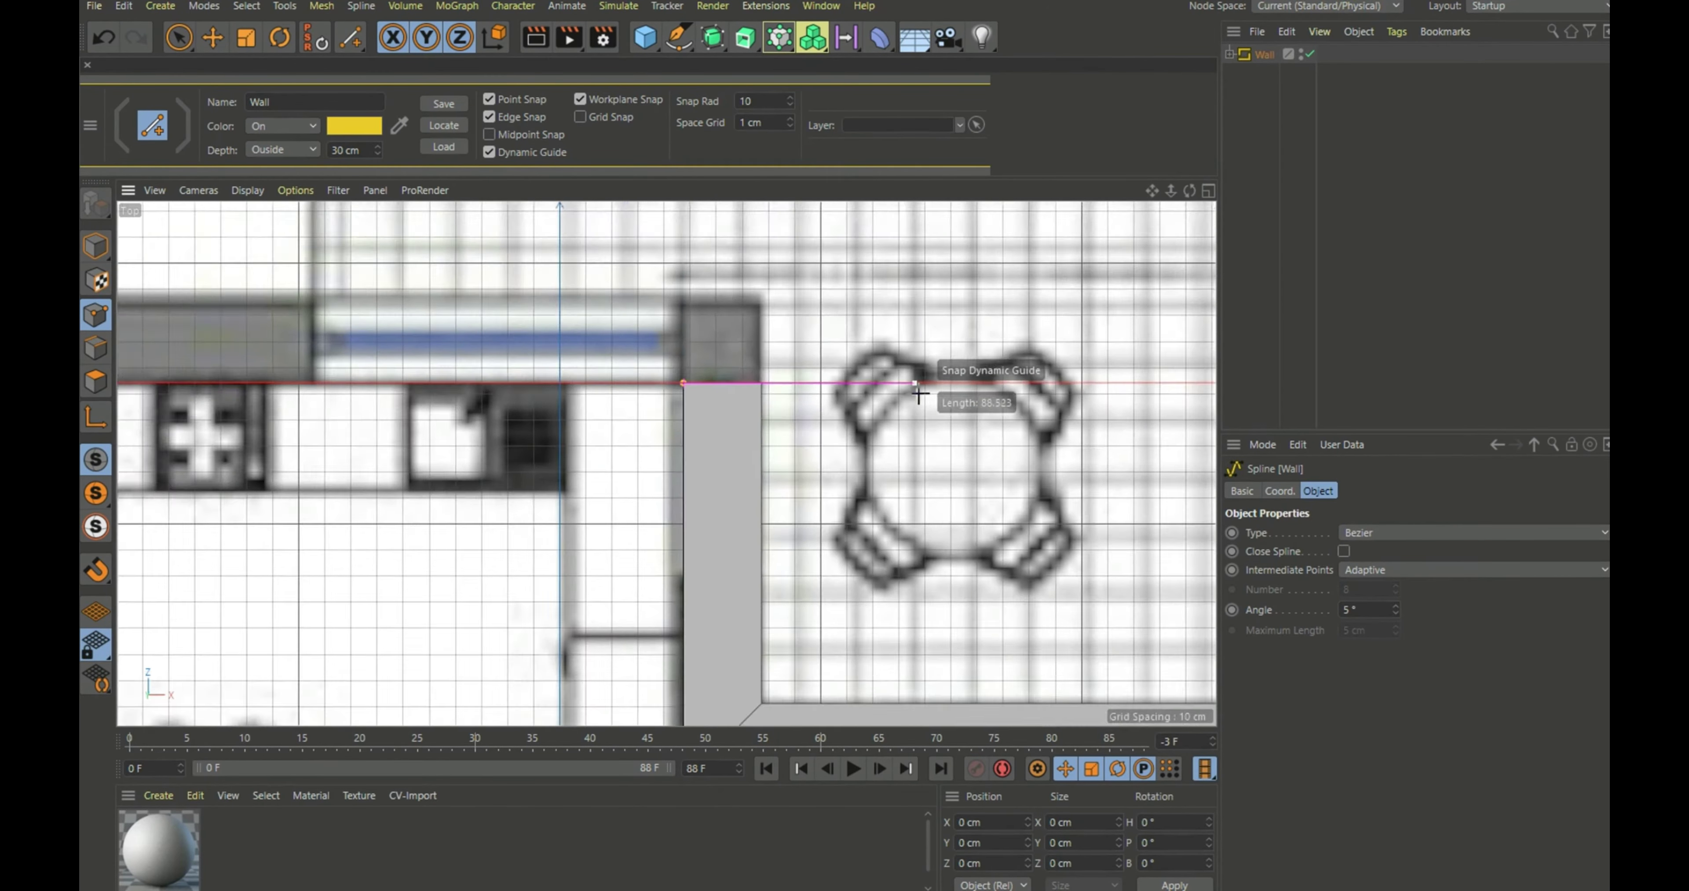
# Trace the wall along the kitchen's back side, through the short offset beside the study, to the study's outer back corner
pyautogui.scroll(-5, 918, 393)
pyautogui.scroll(7, 558, 394)
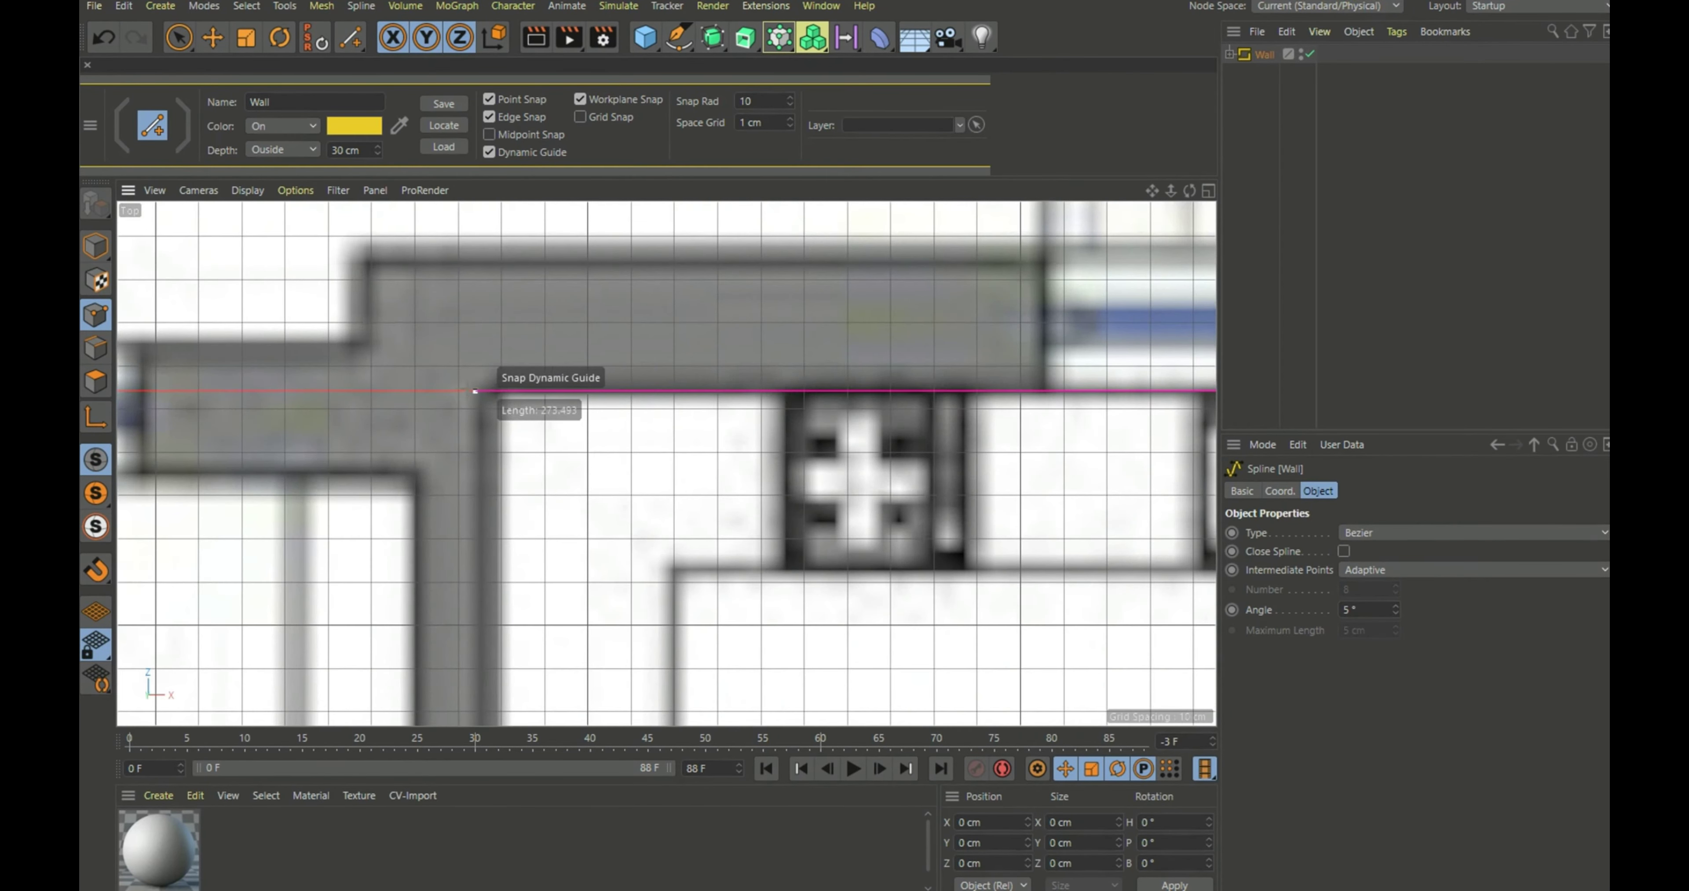
pyautogui.click(483, 391)
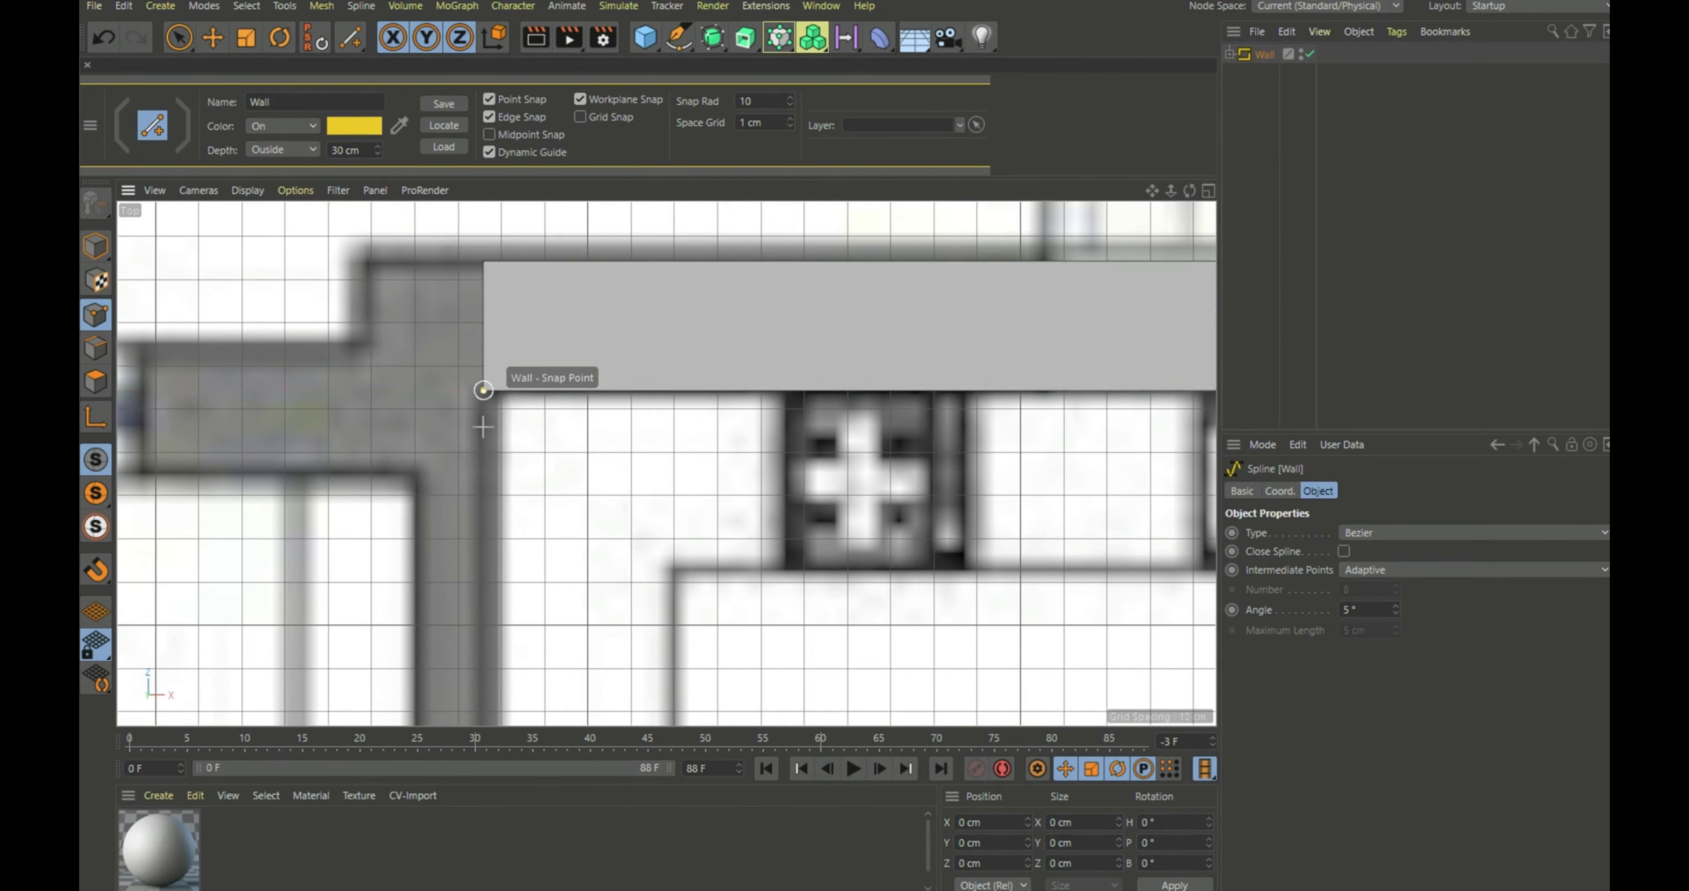
pyautogui.click(483, 476)
pyautogui.scroll(-5, 498, 478)
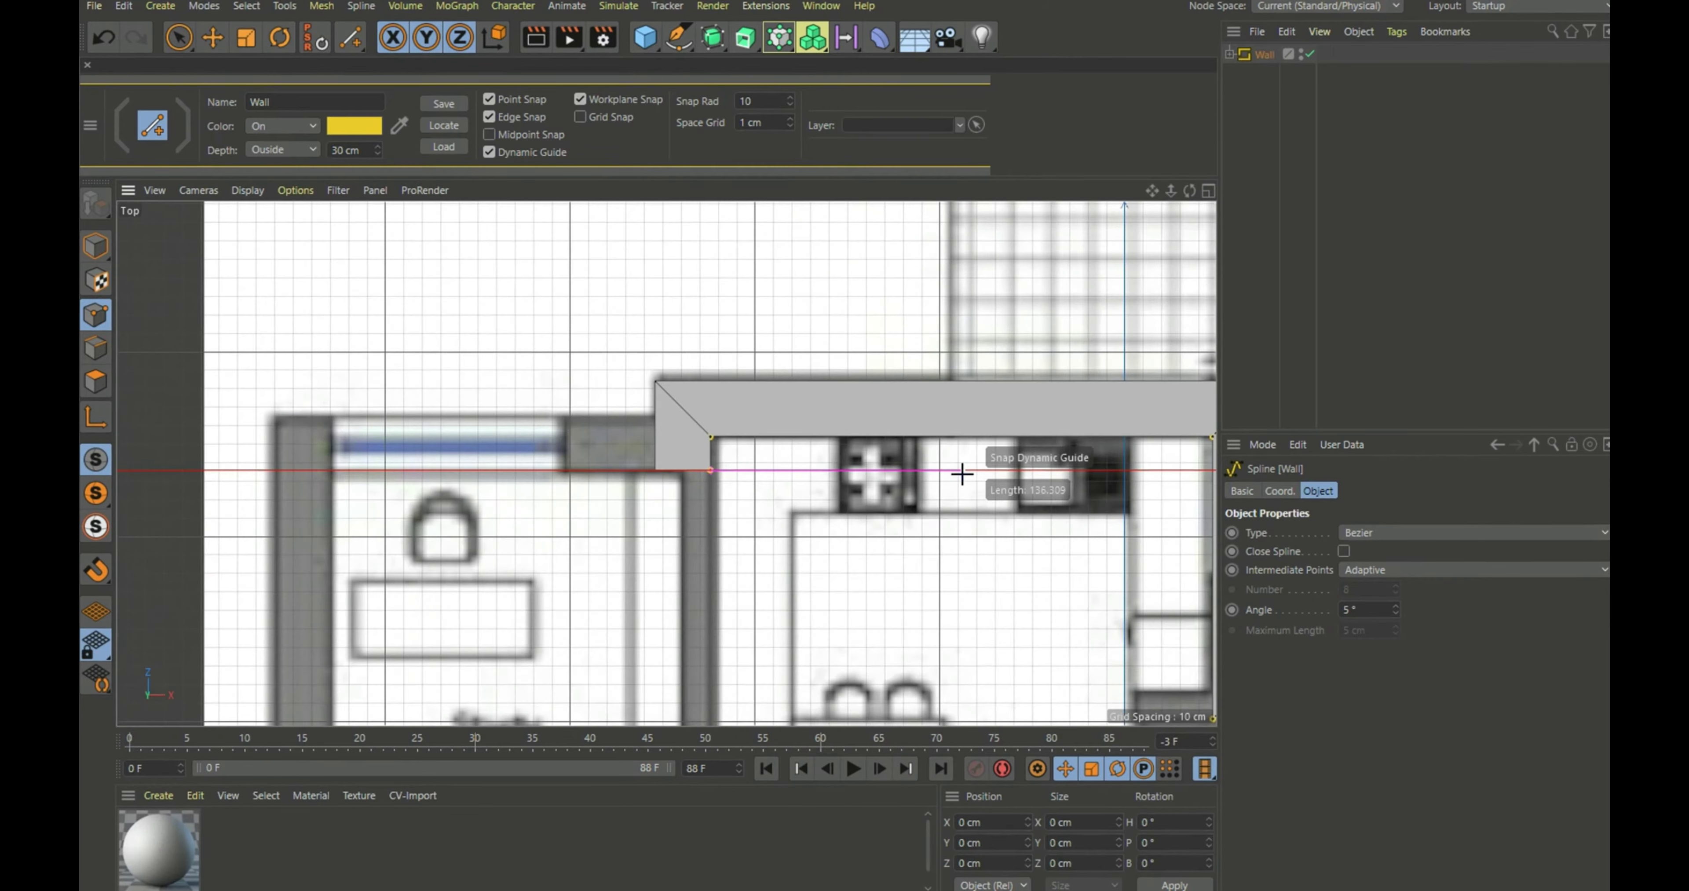
pyautogui.scroll(3, 430, 471)
pyautogui.click(430, 470)
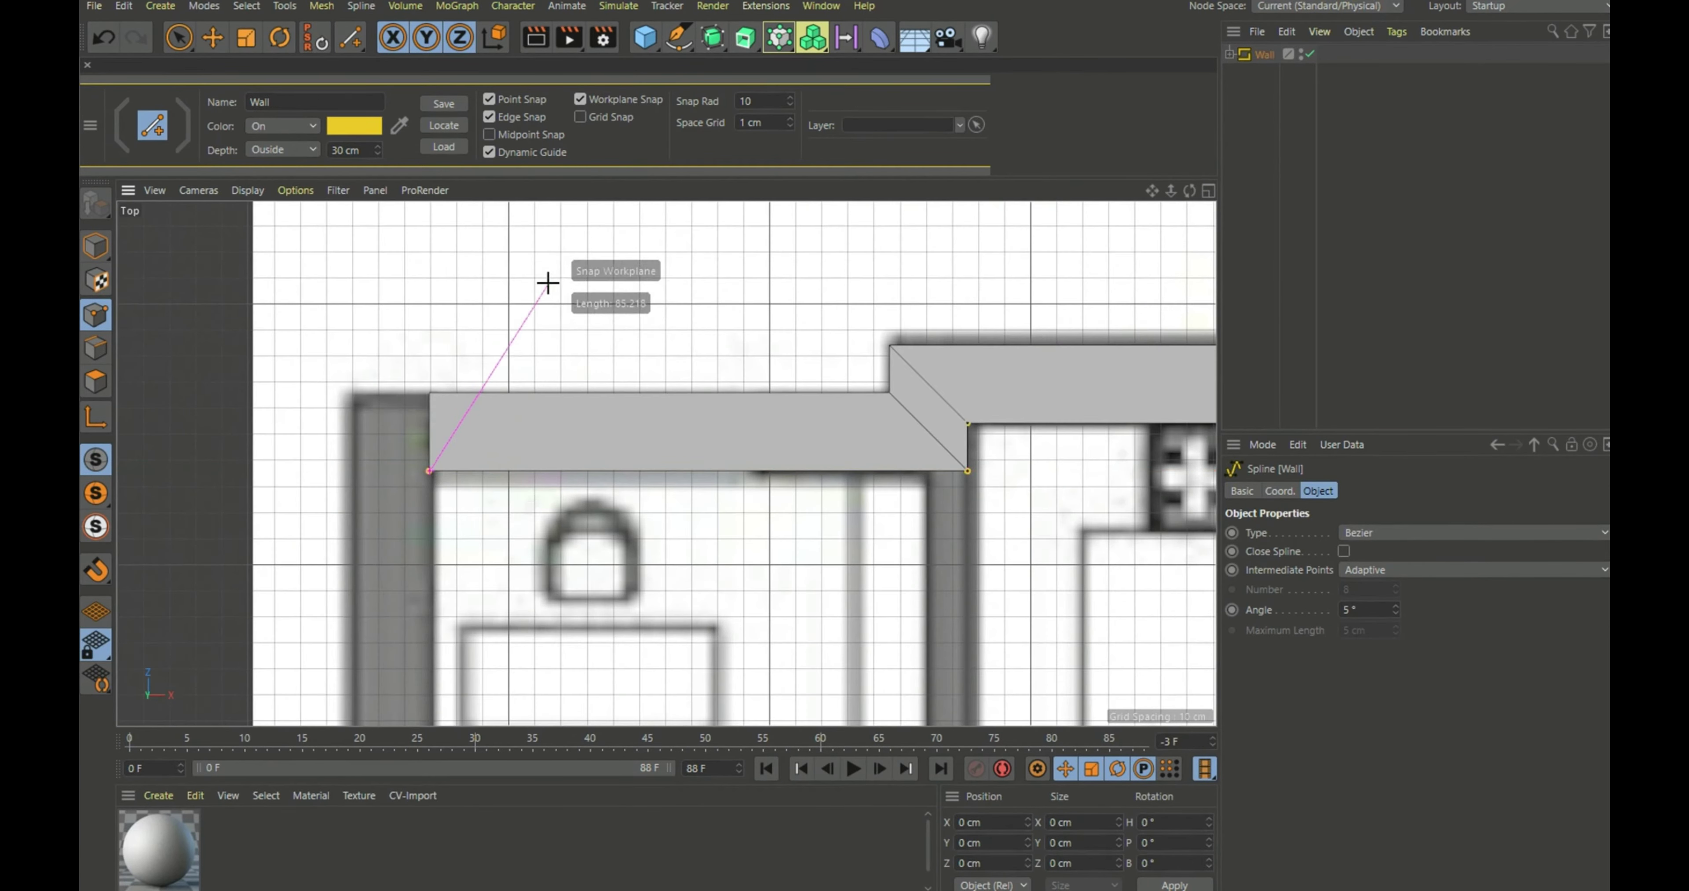
# Run the wall down the house's left side to the garage's front left corner and close the outline at its starting point
pyautogui.scroll(-6, 554, 281)
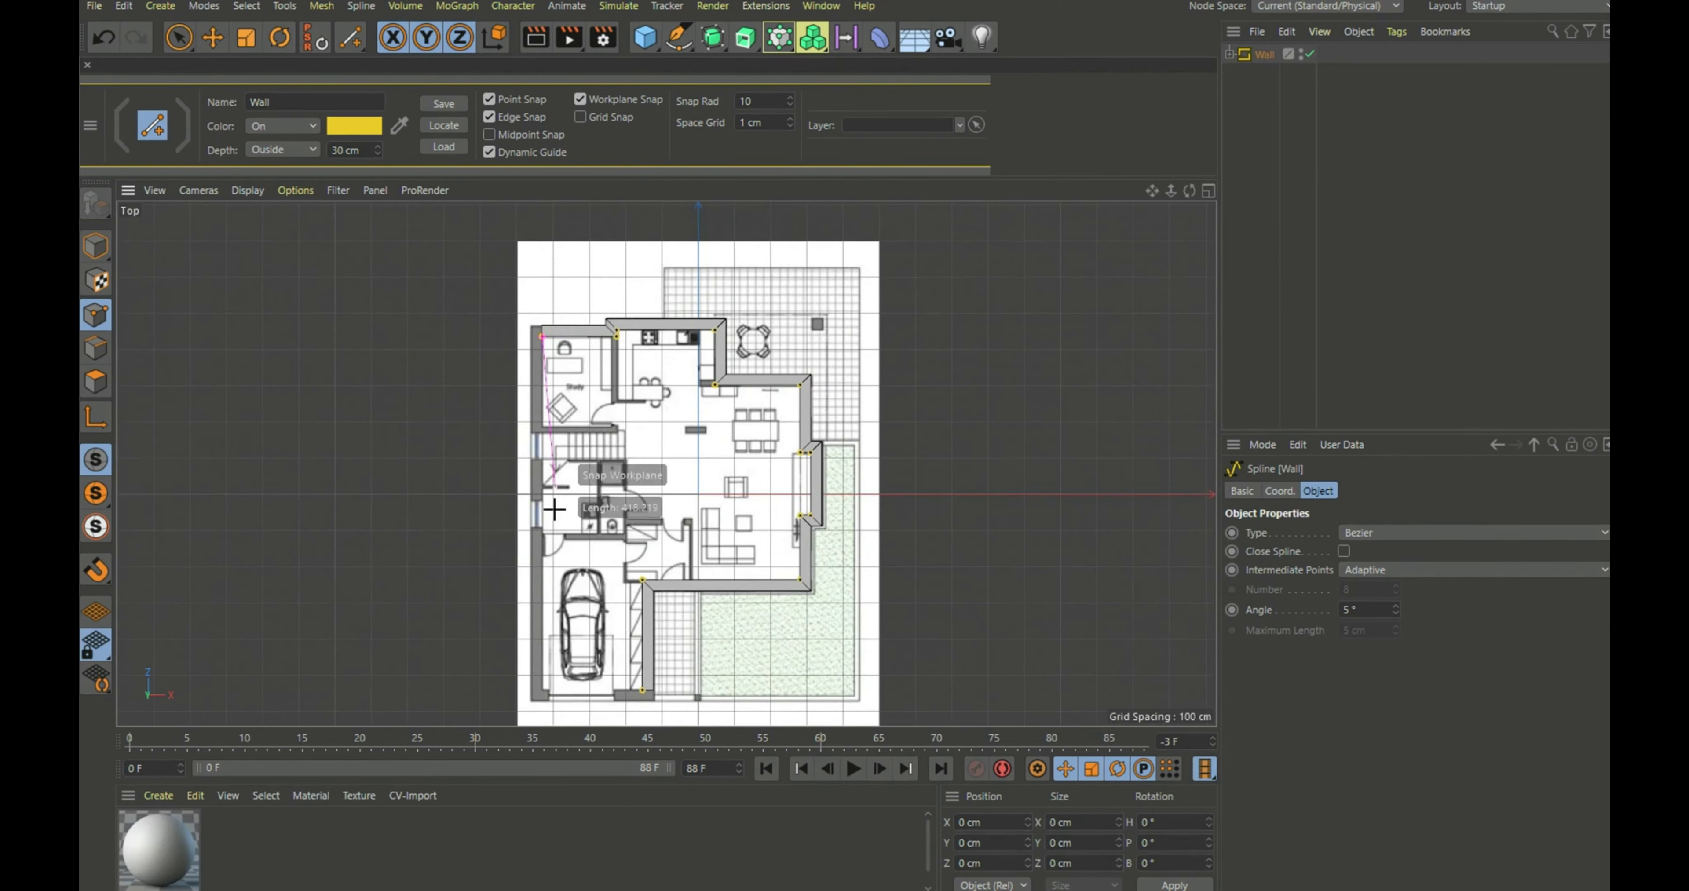
pyautogui.scroll(8, 559, 682)
pyautogui.scroll(2, 561, 675)
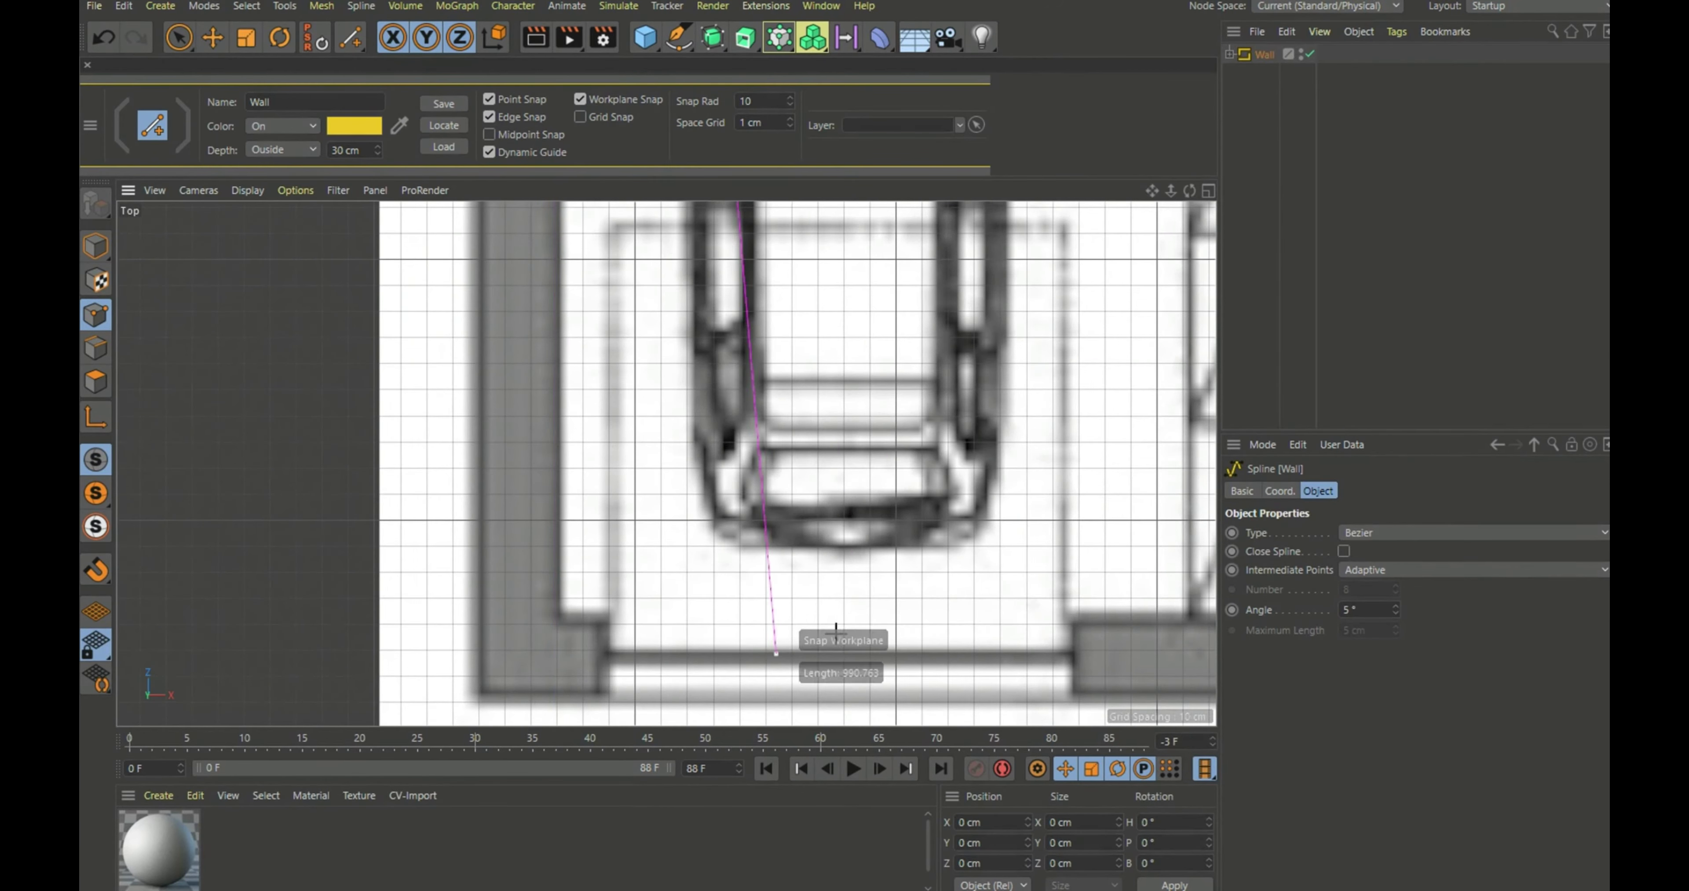
pyautogui.scroll(-1, 654, 616)
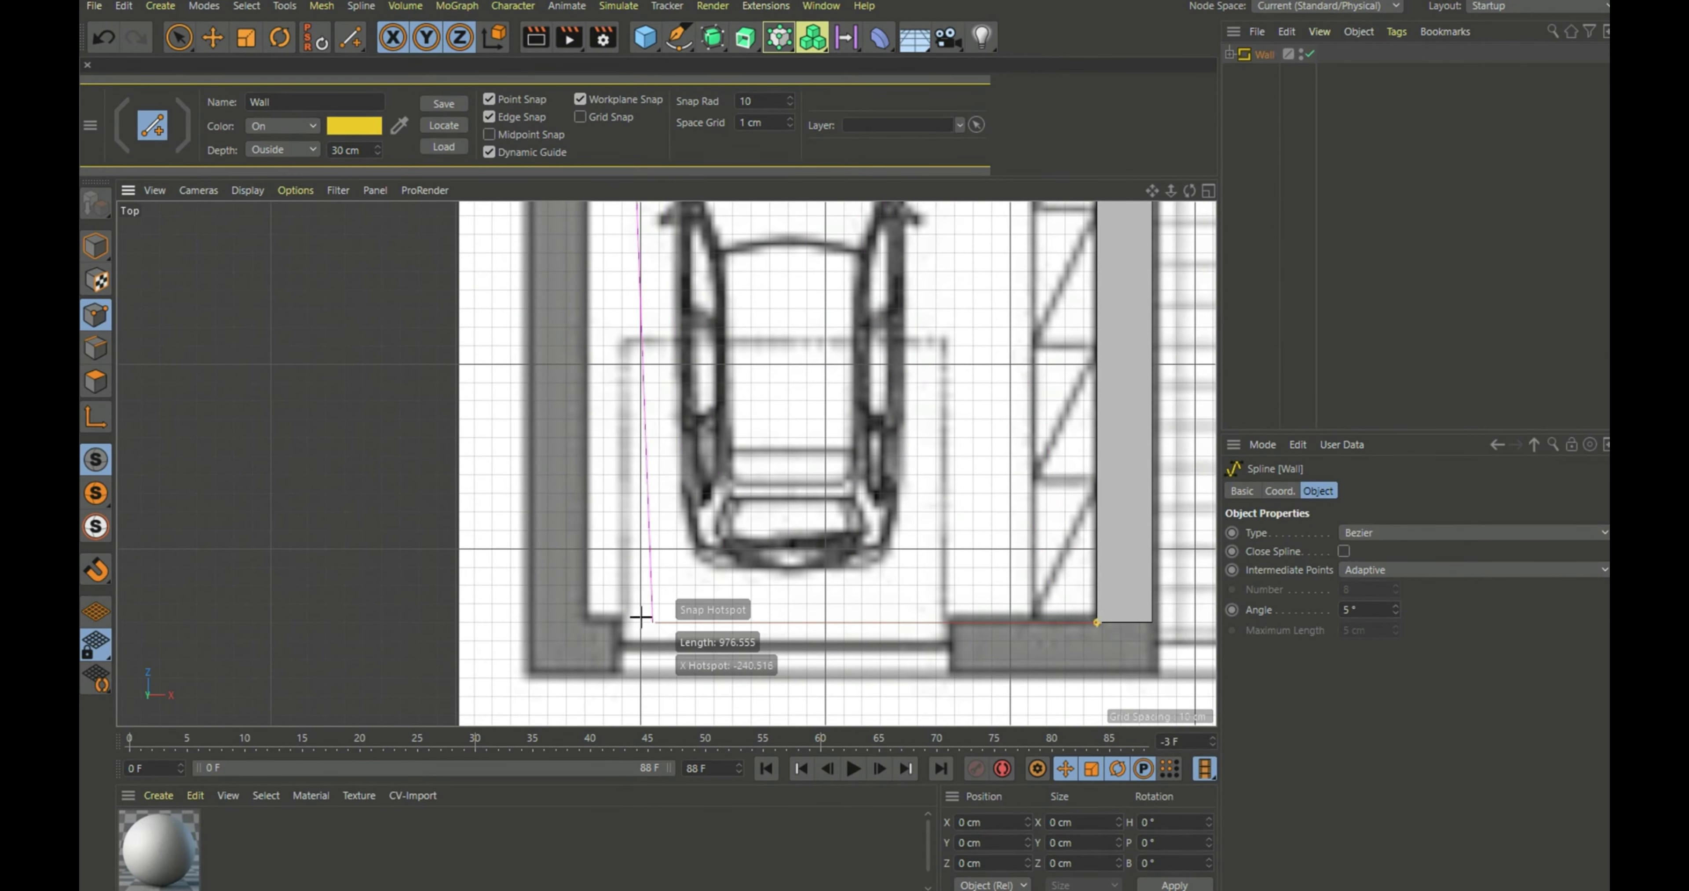
pyautogui.click(587, 620)
pyautogui.scroll(1, 1097, 622)
pyautogui.click(972, 622)
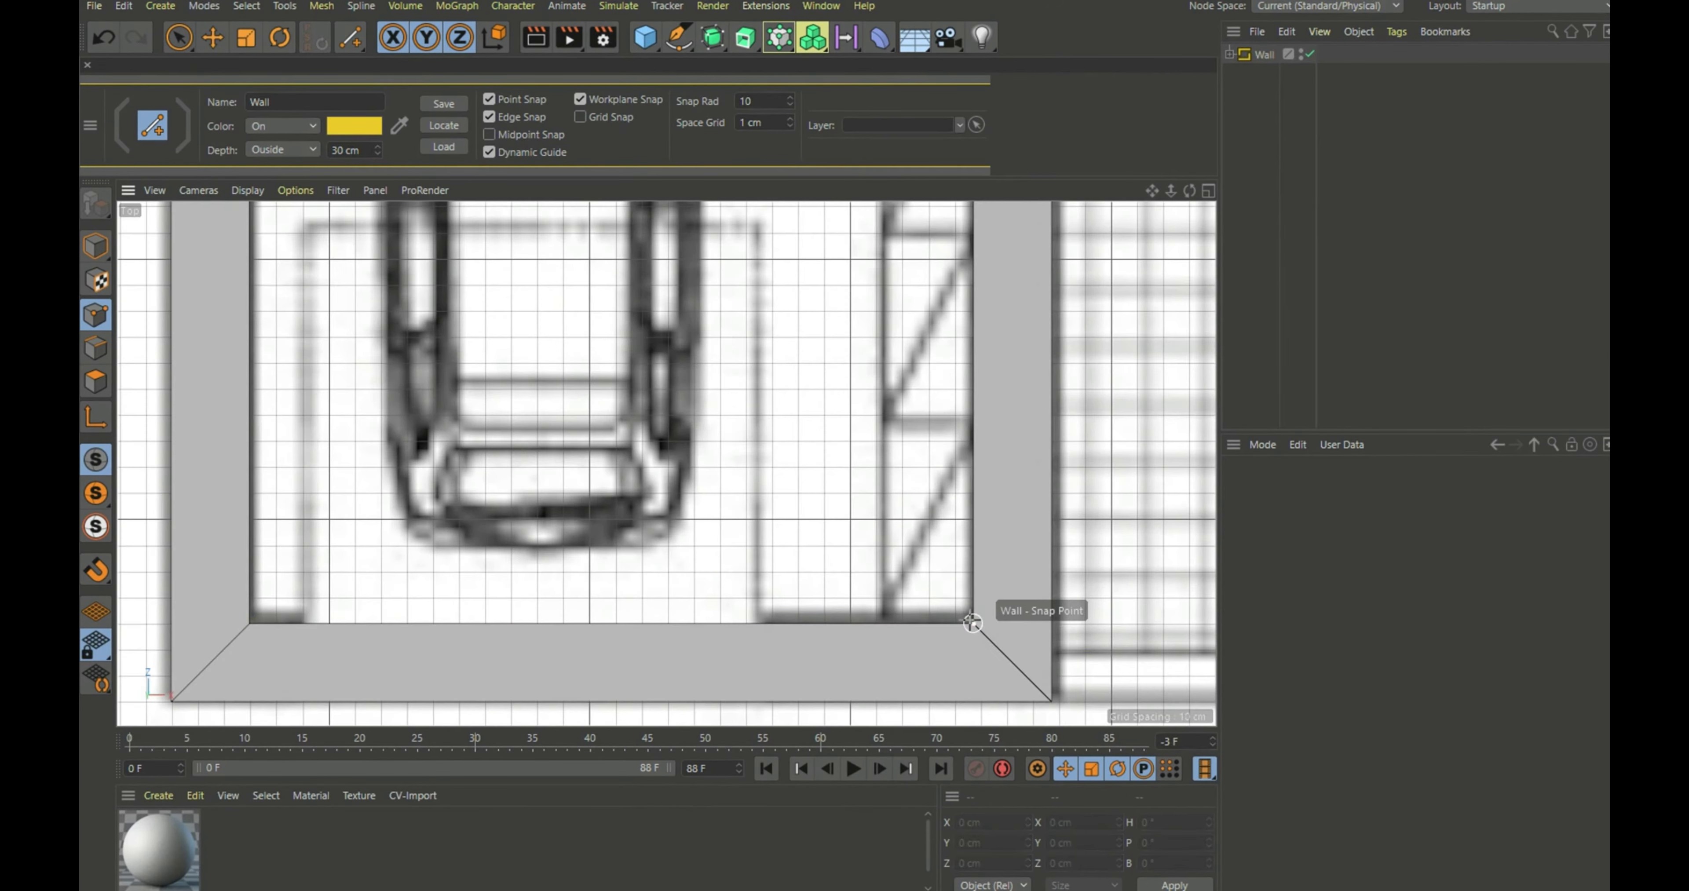
# Inspect the closed outer wall in the perspective view by orbiting around it, and return to the top view
pyautogui.scroll(-6, 867, 603)
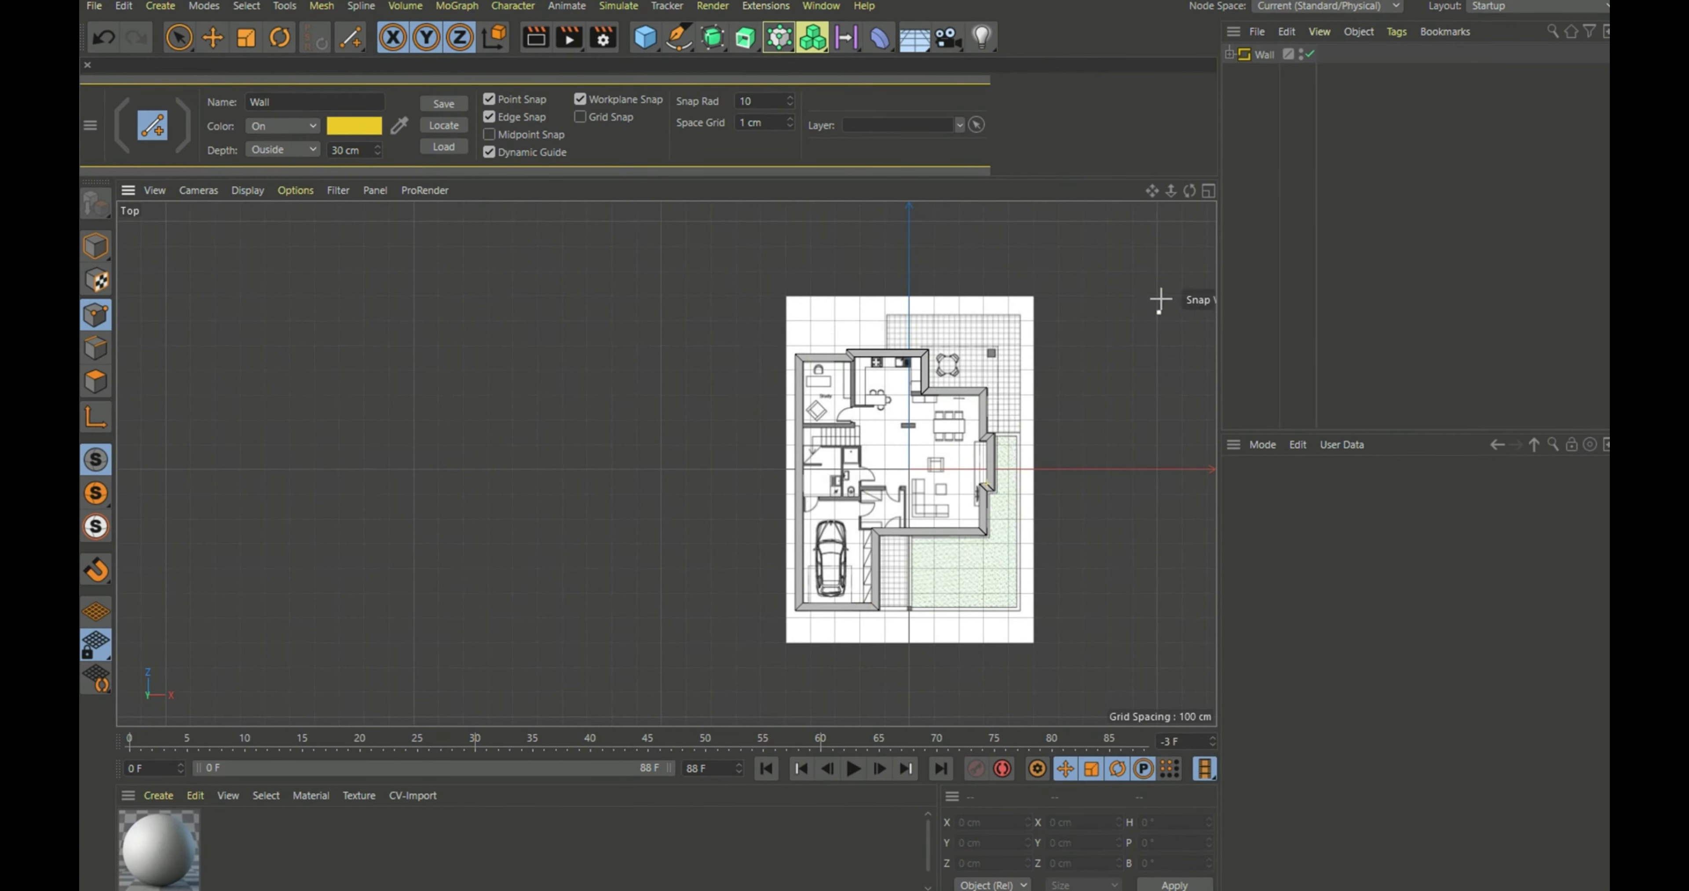
pyautogui.click(1206, 197)
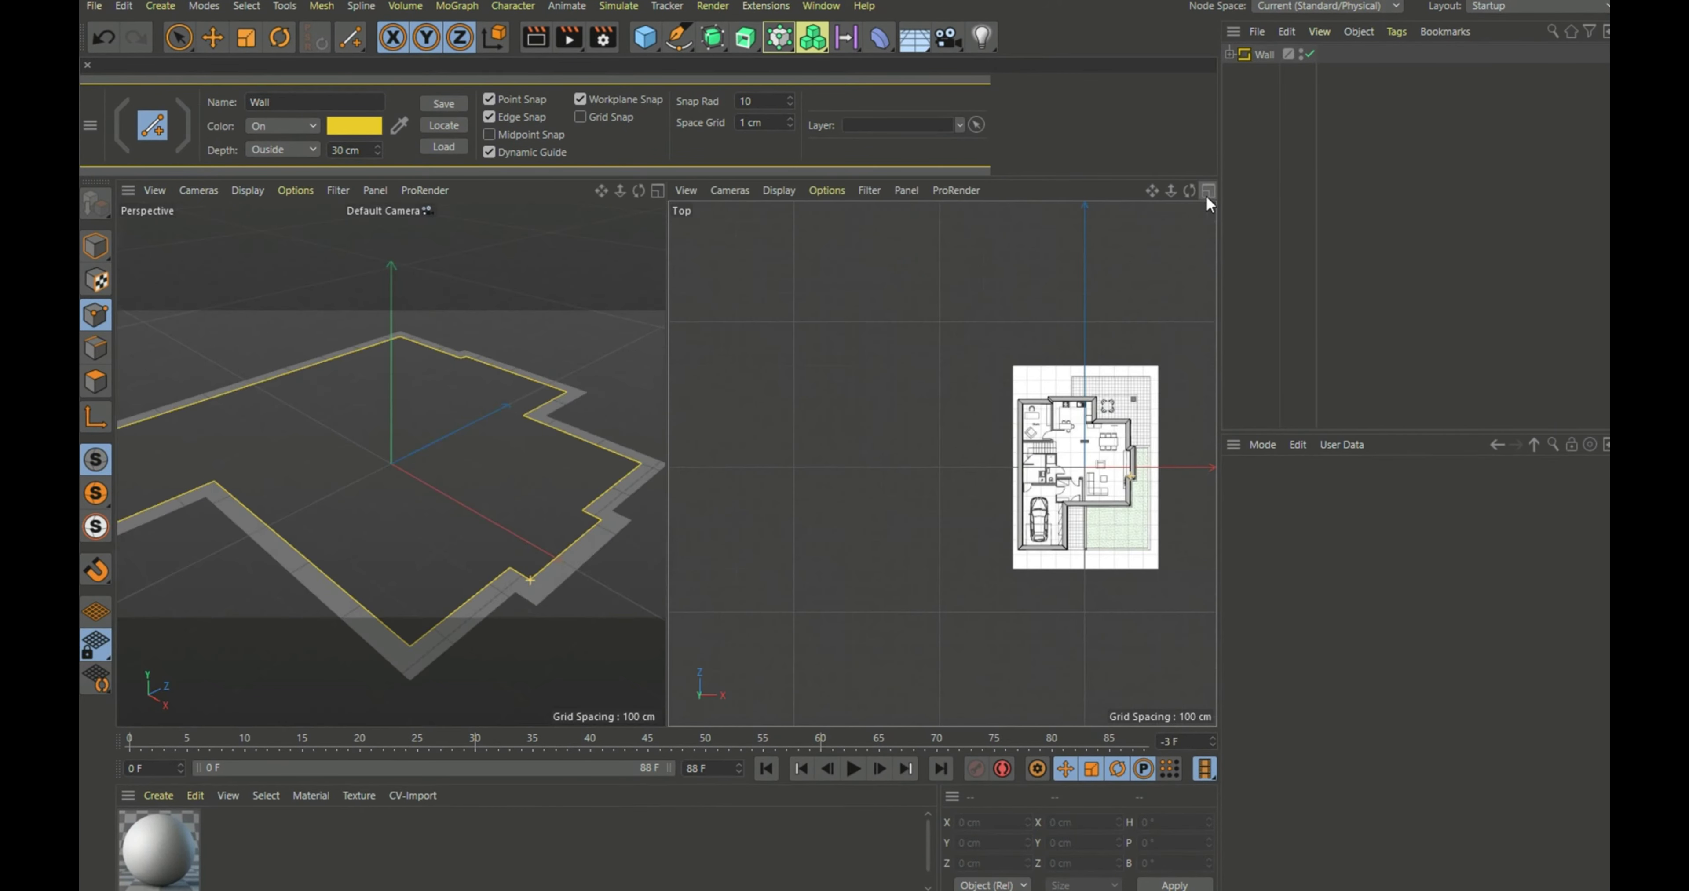
pyautogui.click(658, 189)
pyautogui.scroll(-3, 842, 360)
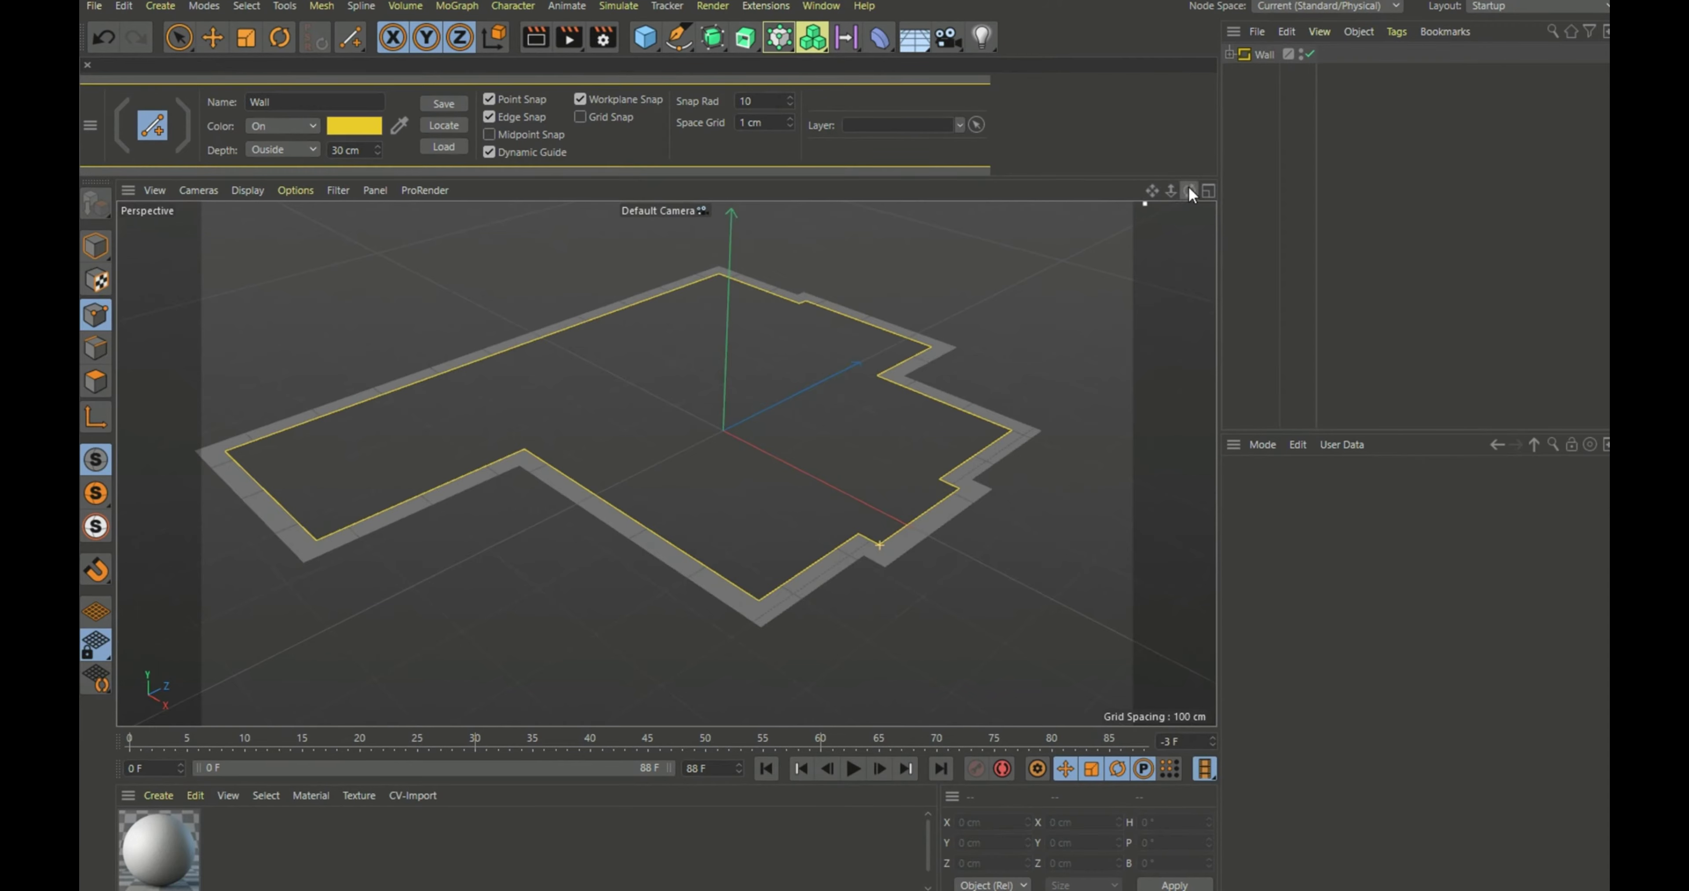
pyautogui.moveTo(1189, 191); pyautogui.dragTo(997, 197)
pyautogui.click(1208, 191)
pyautogui.click(1210, 190)
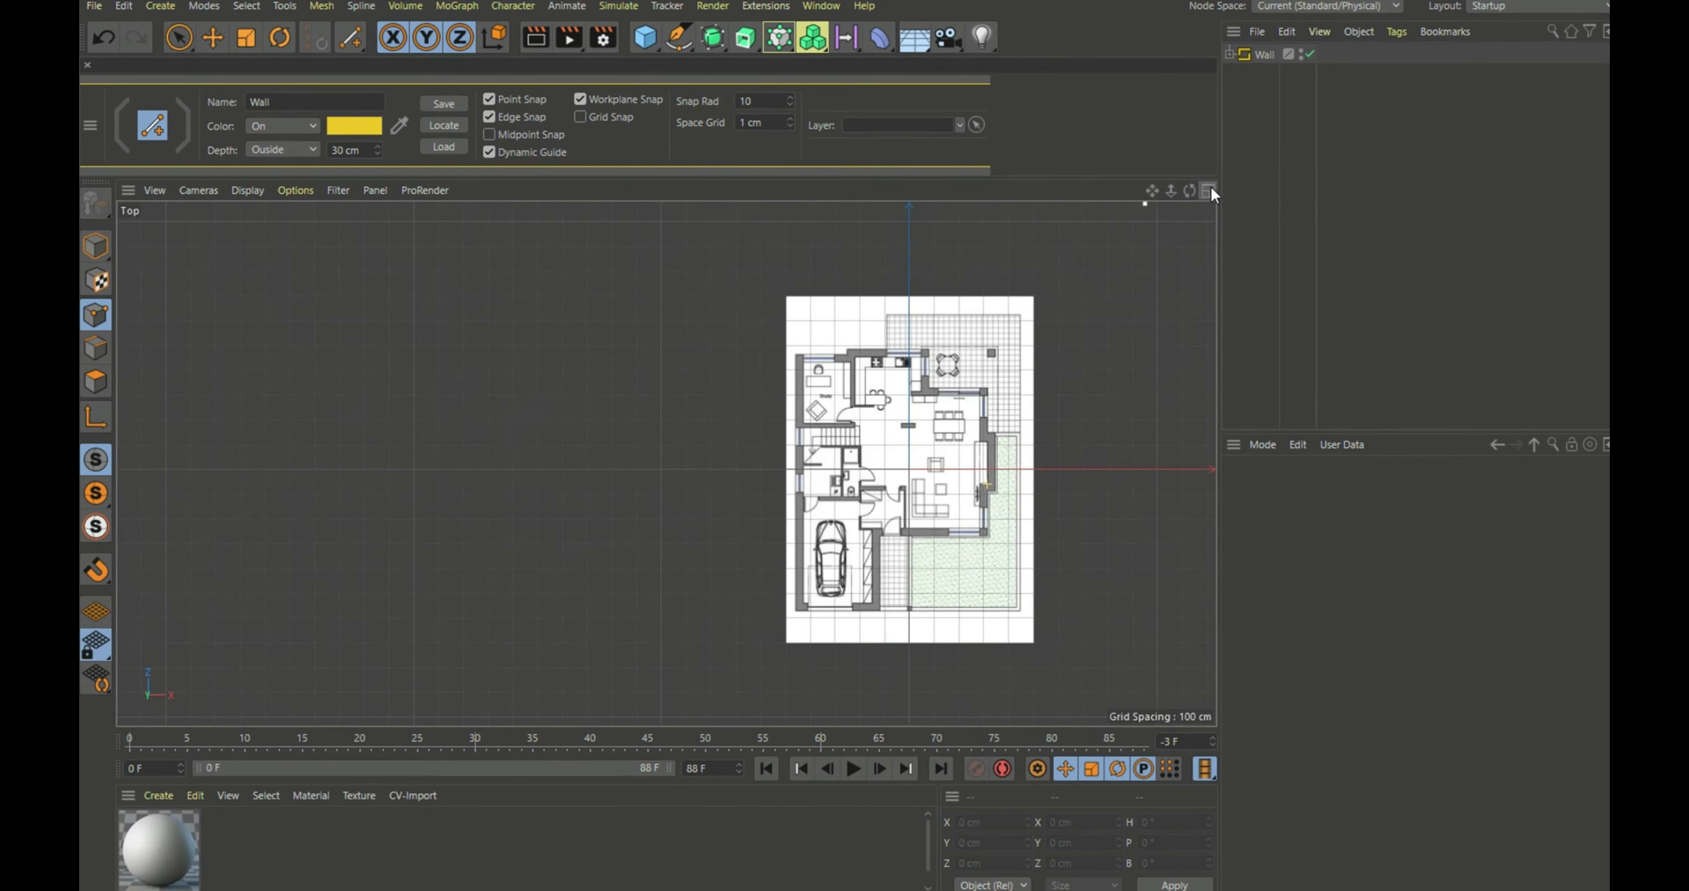
# Load the Divider (10.0) preset and draw the partition from the study–kitchen wall corner down to the lower edge of the study wall
pyautogui.scroll(3, 1151, 321)
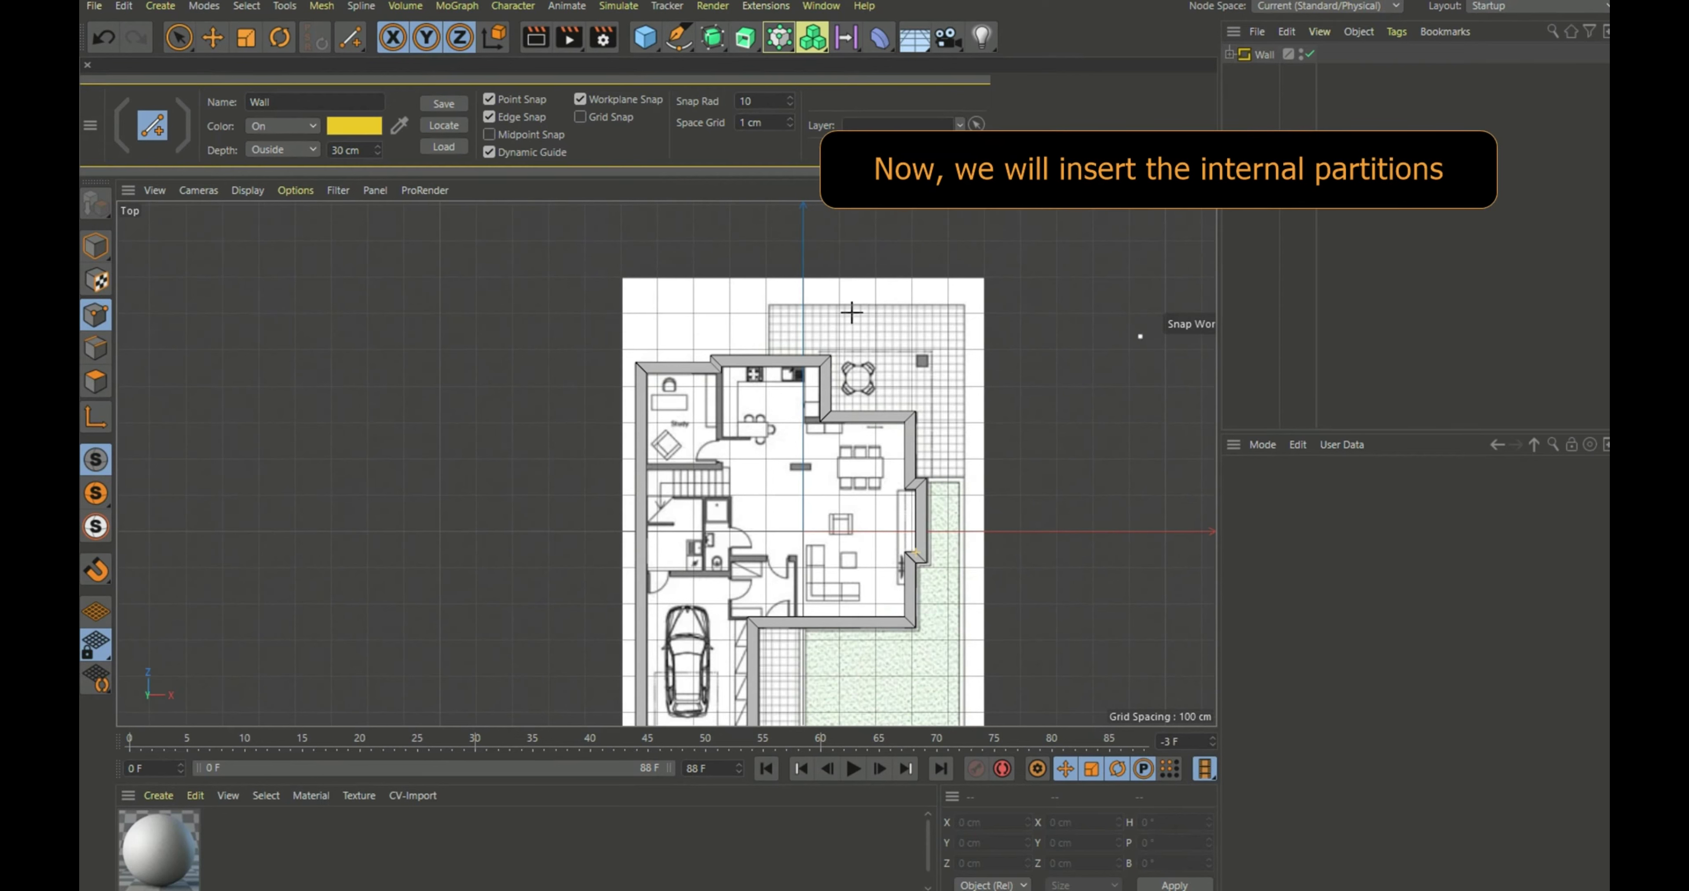
pyautogui.click(455, 145)
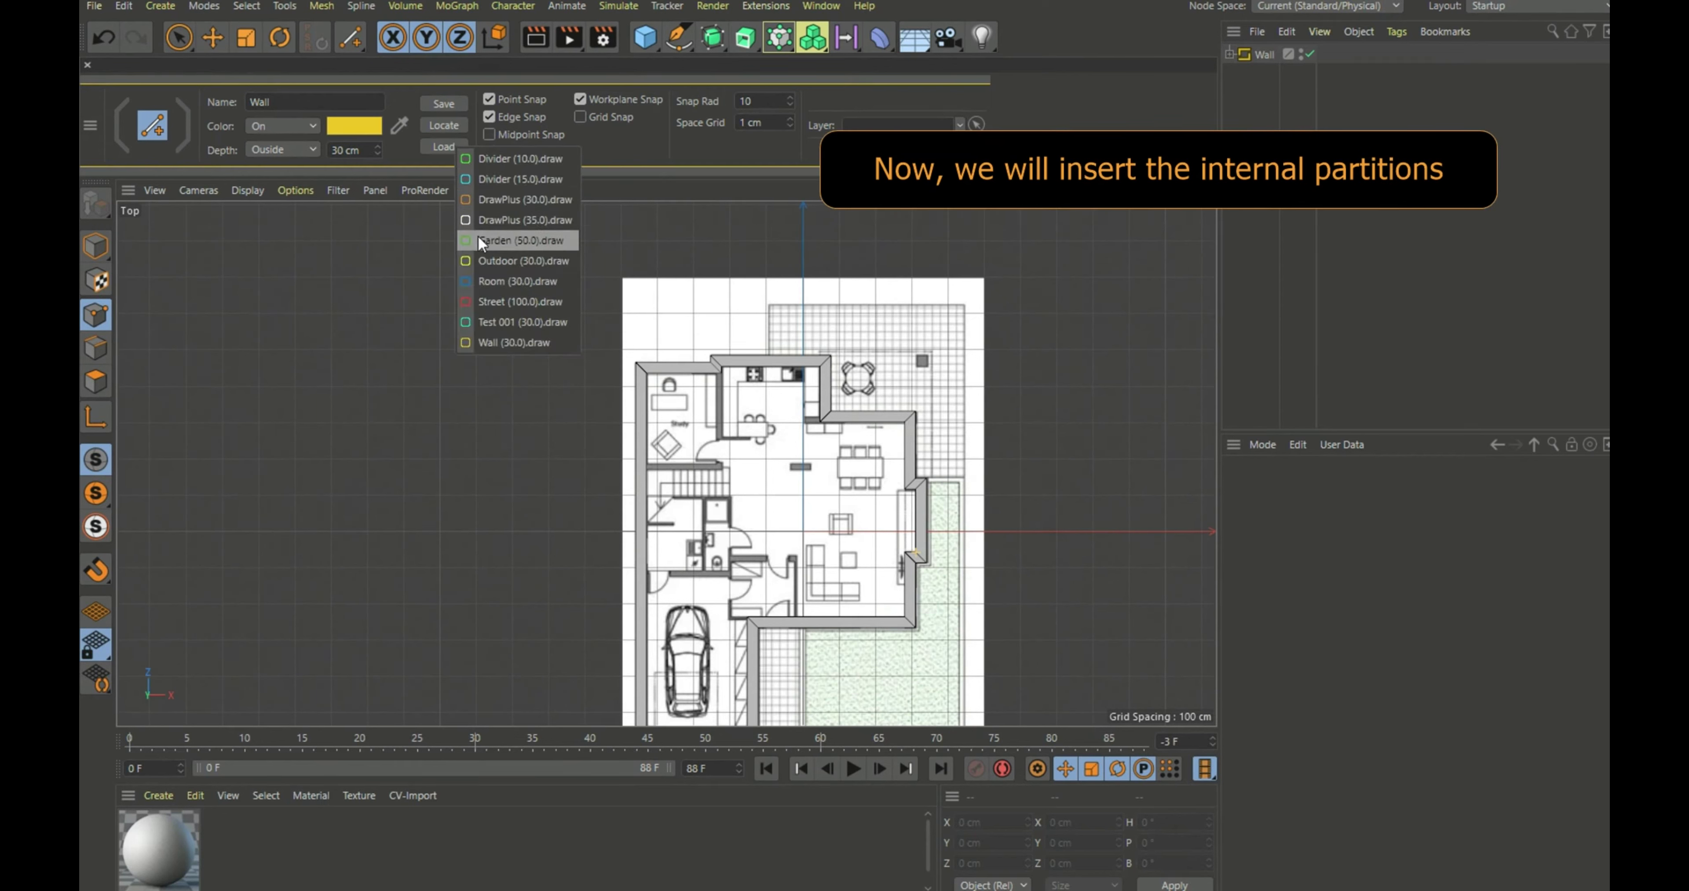
pyautogui.click(511, 159)
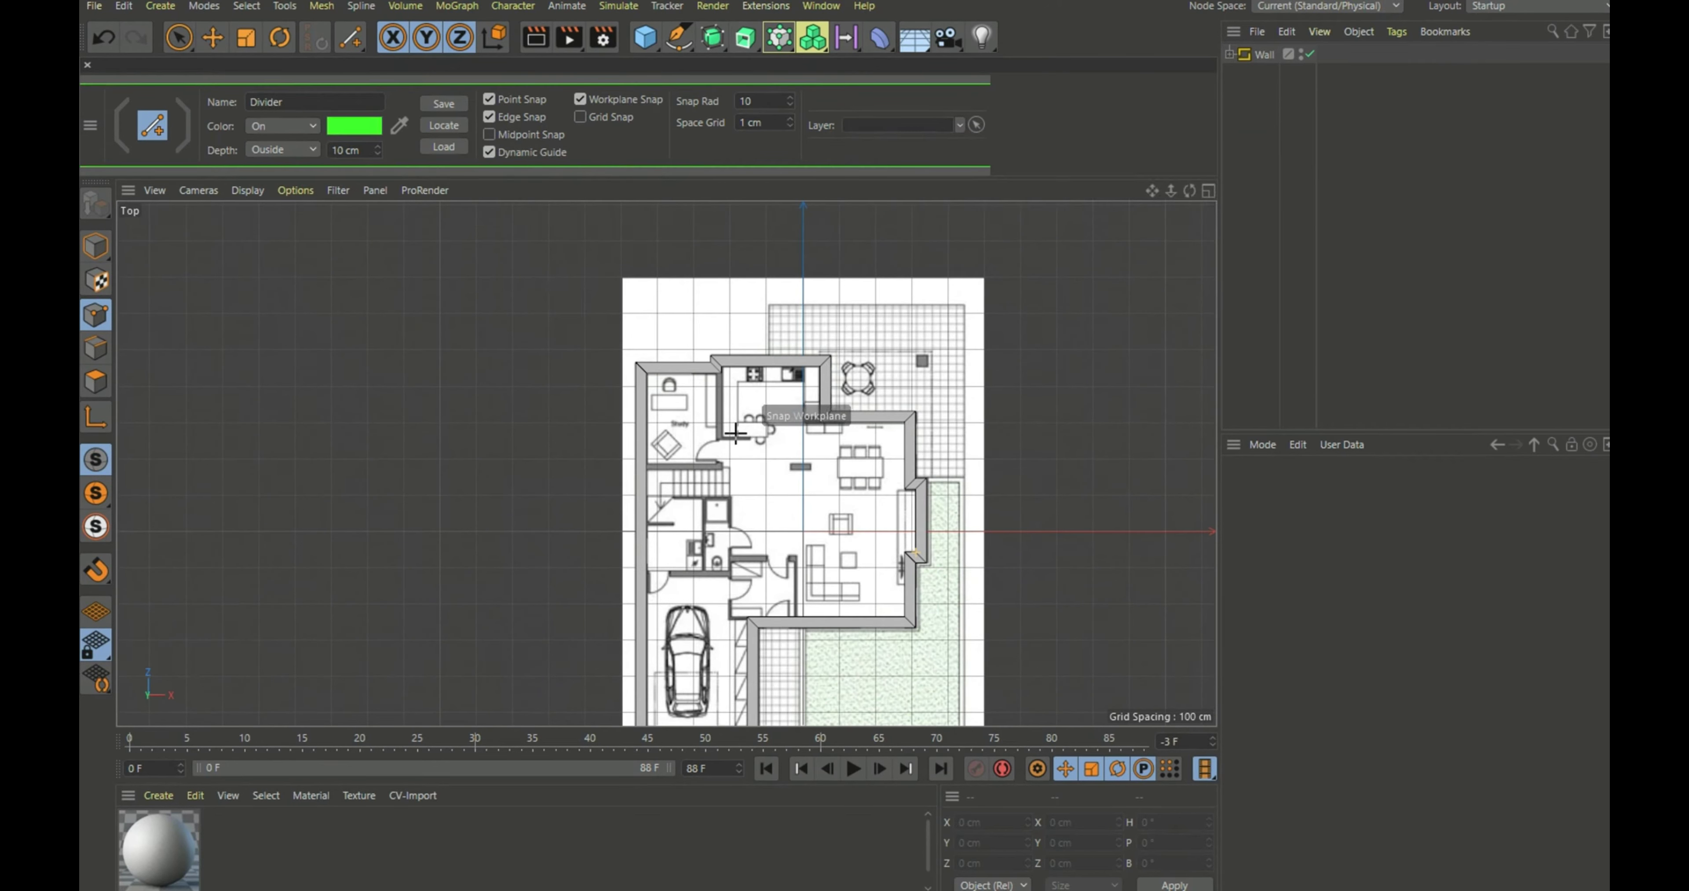
pyautogui.scroll(8, 735, 429)
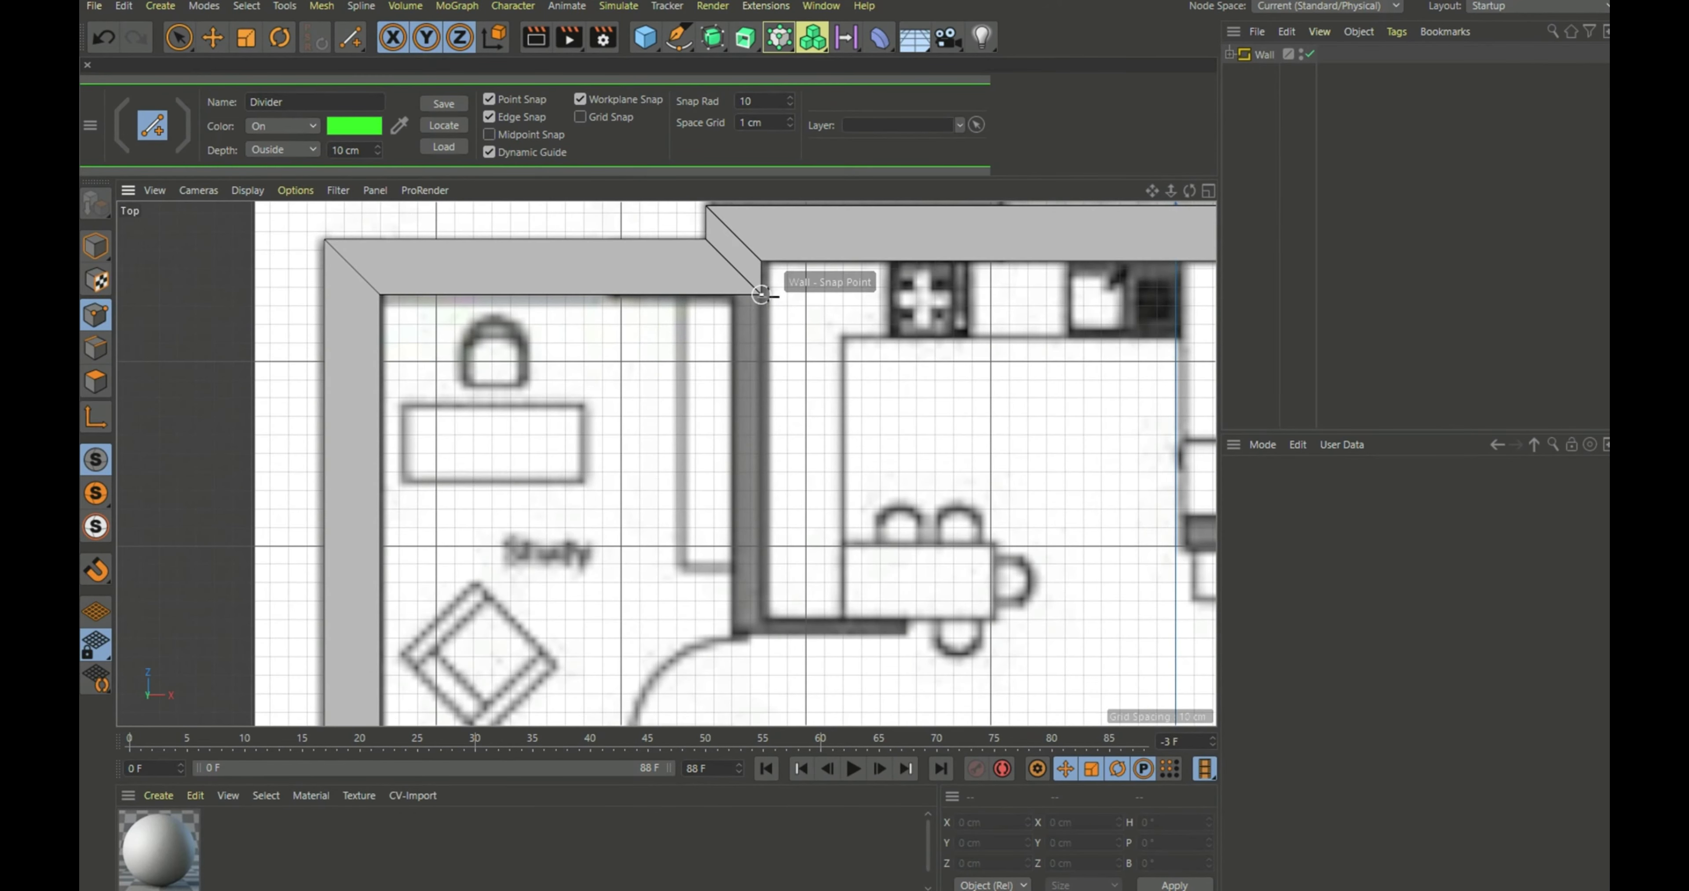
pyautogui.click(761, 294)
pyautogui.scroll(-5, 783, 420)
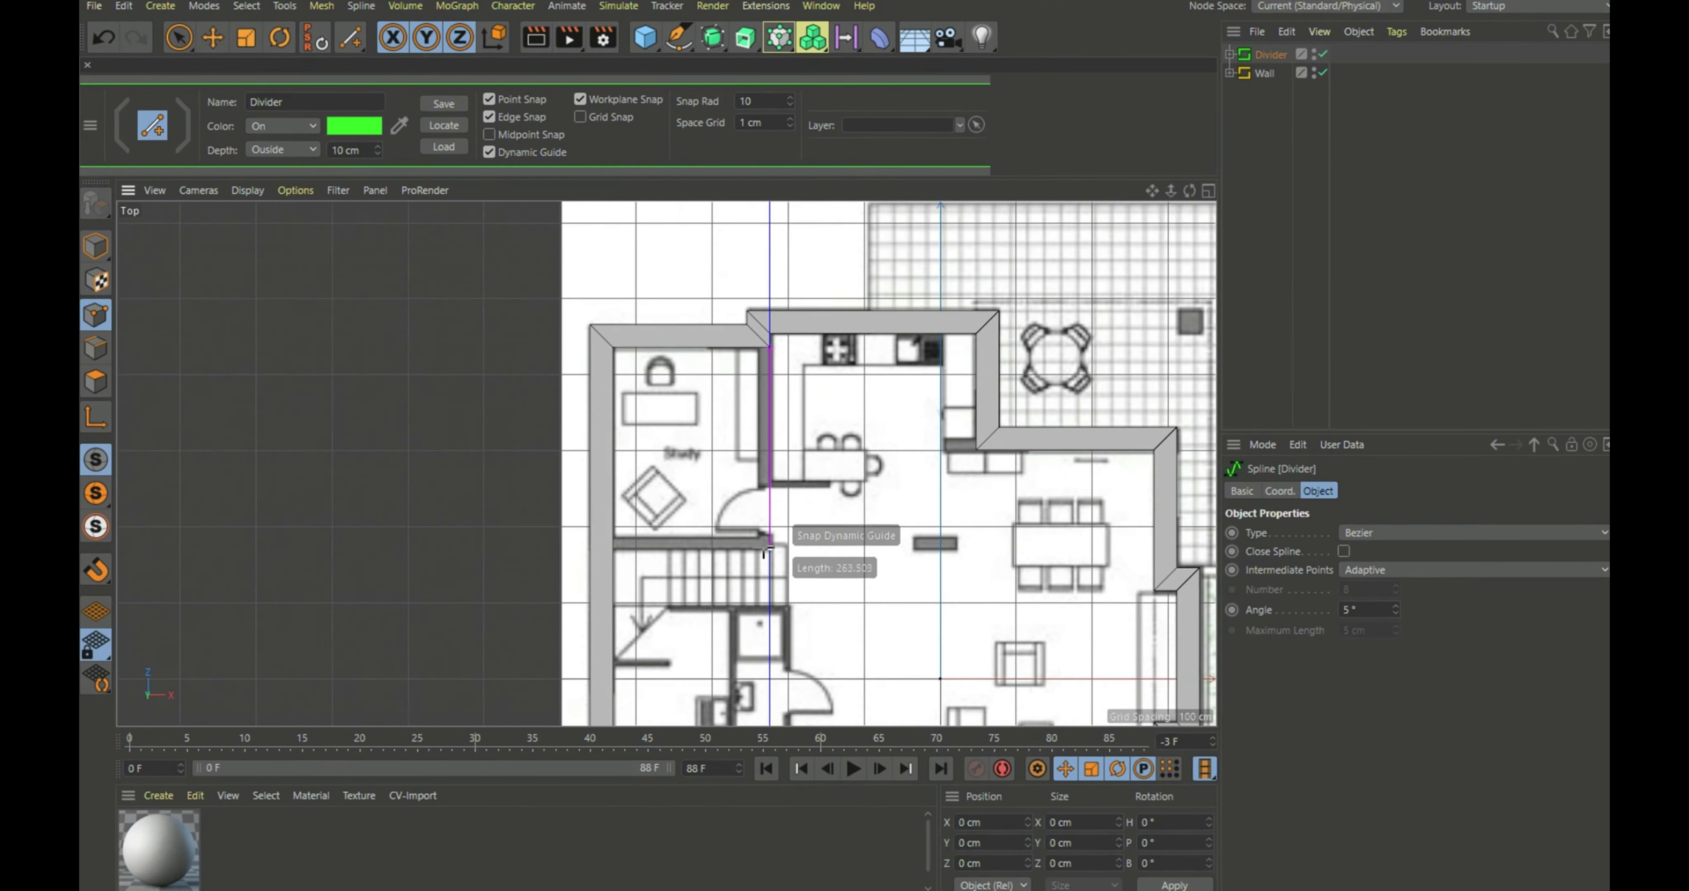
pyautogui.scroll(5, 764, 550)
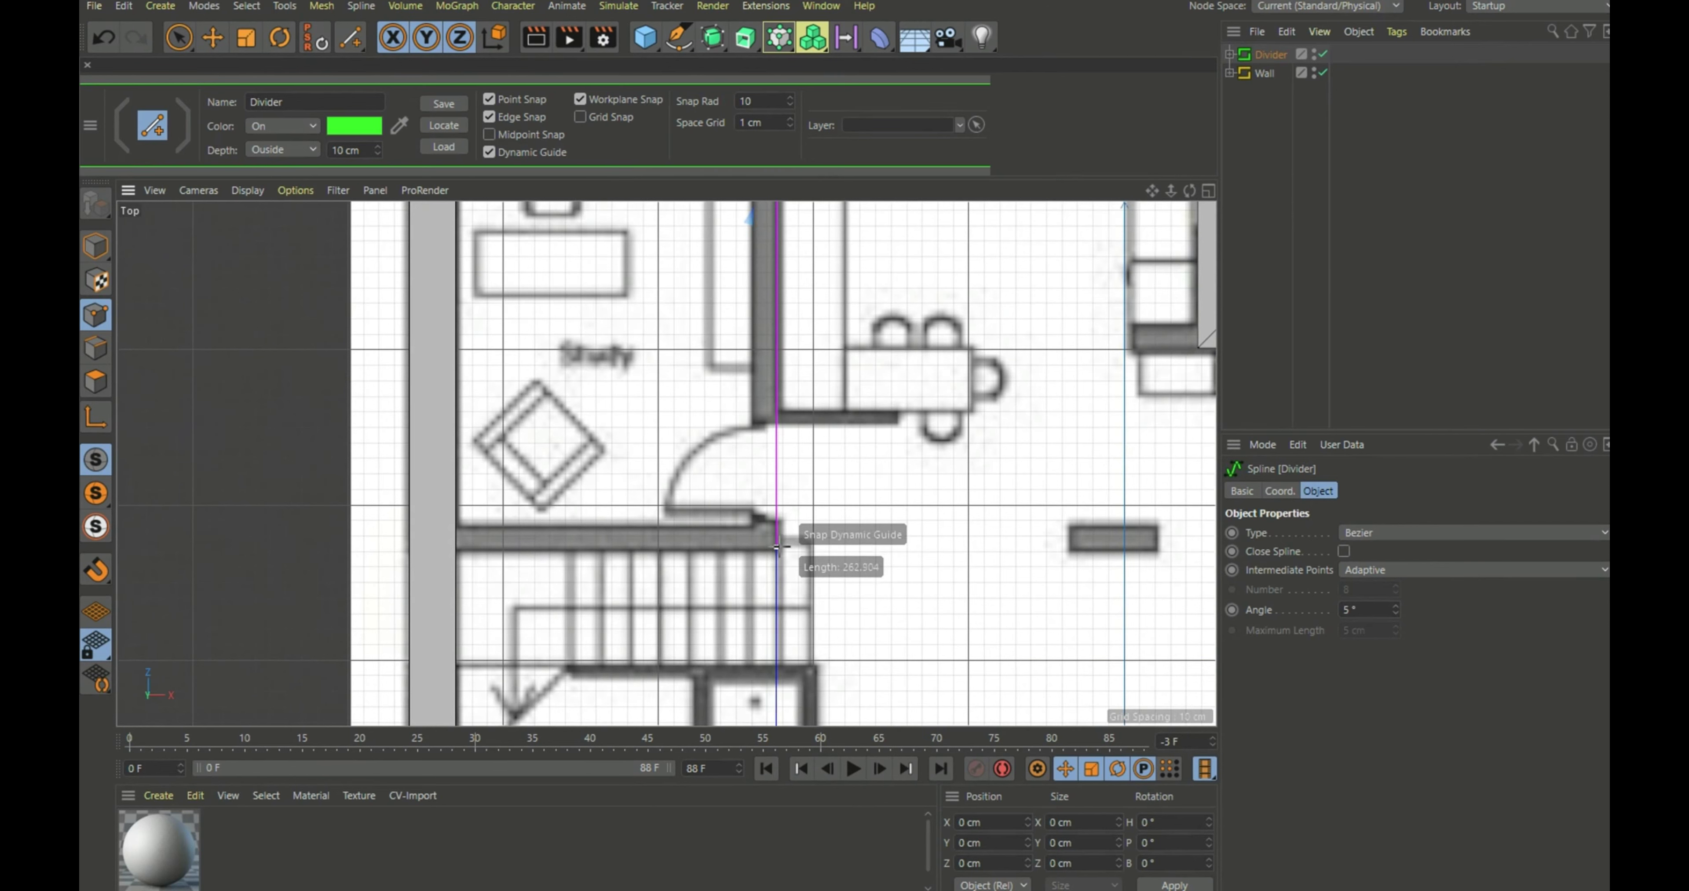
pyautogui.click(777, 547)
# Extend the divider along the study–stairs wall to the outer wall on the left and finish the spline
pyautogui.scroll(-4, 777, 547)
pyautogui.scroll(3, 590, 549)
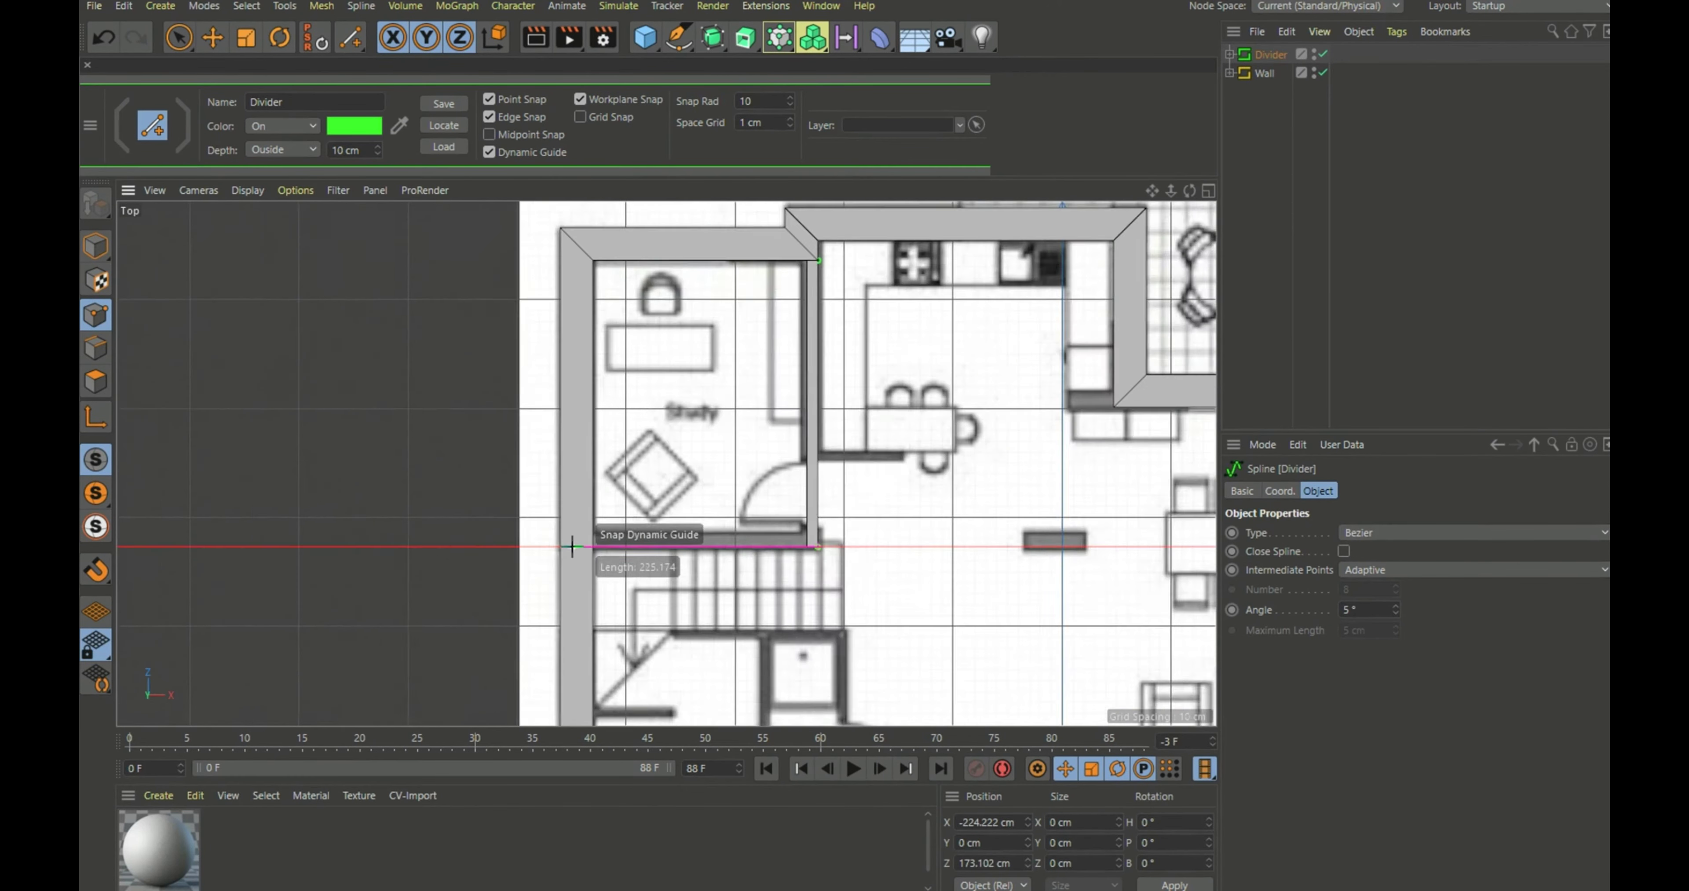
pyautogui.scroll(2, 577, 547)
pyautogui.scroll(-1, 594, 547)
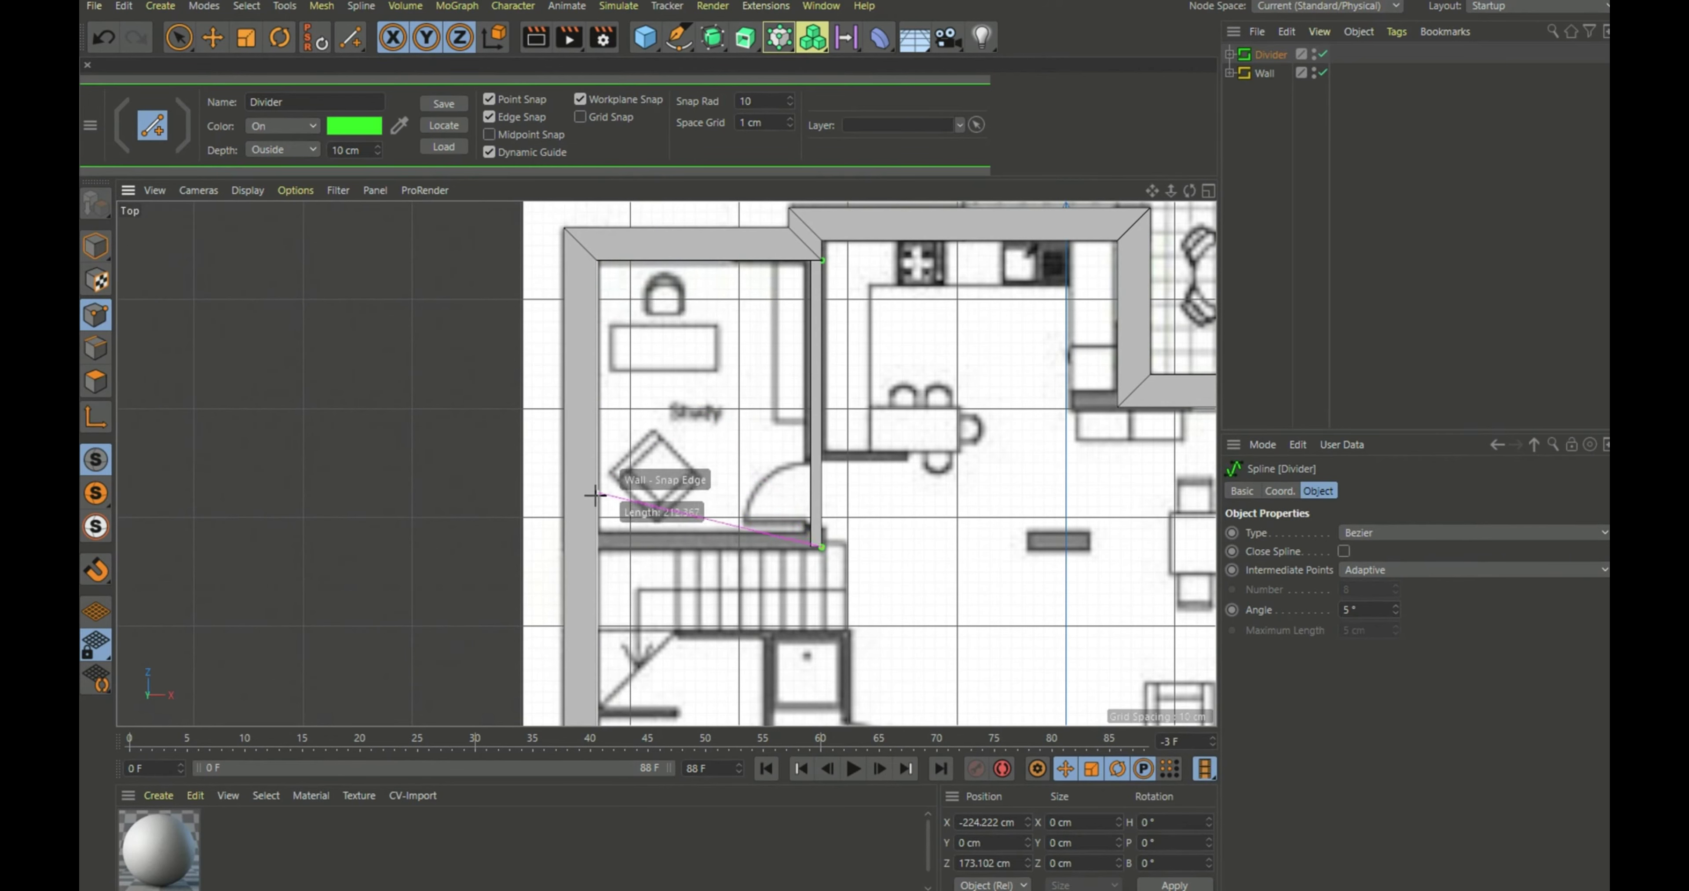
pyautogui.click(596, 547)
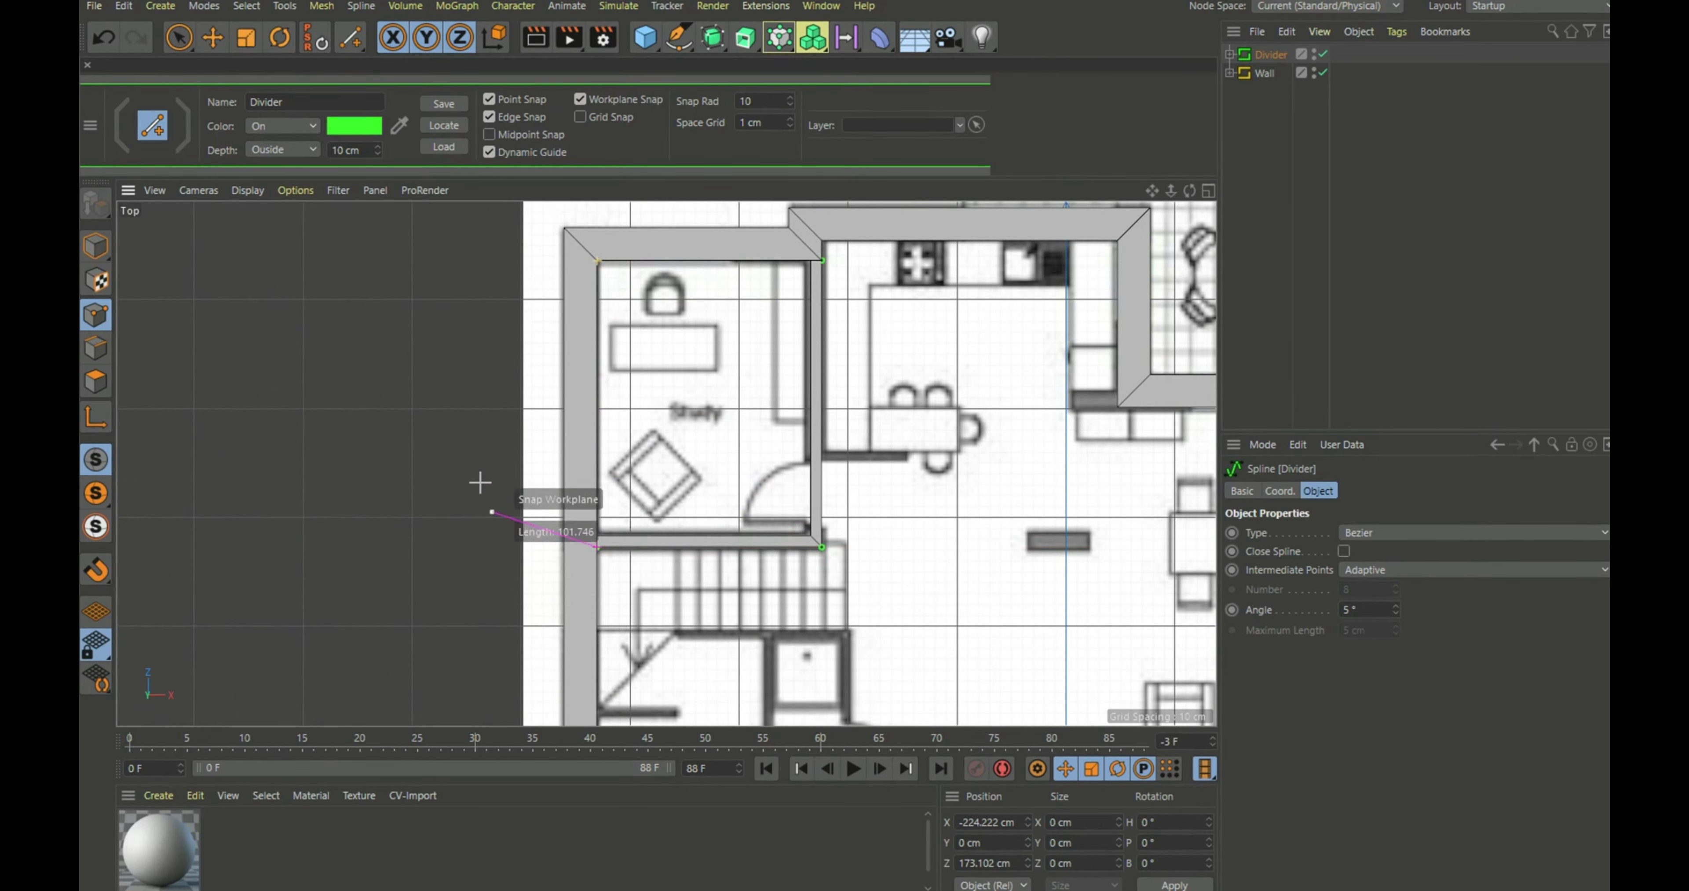
pyautogui.scroll(-3, 479, 482)
pyautogui.scroll(2, 458, 525)
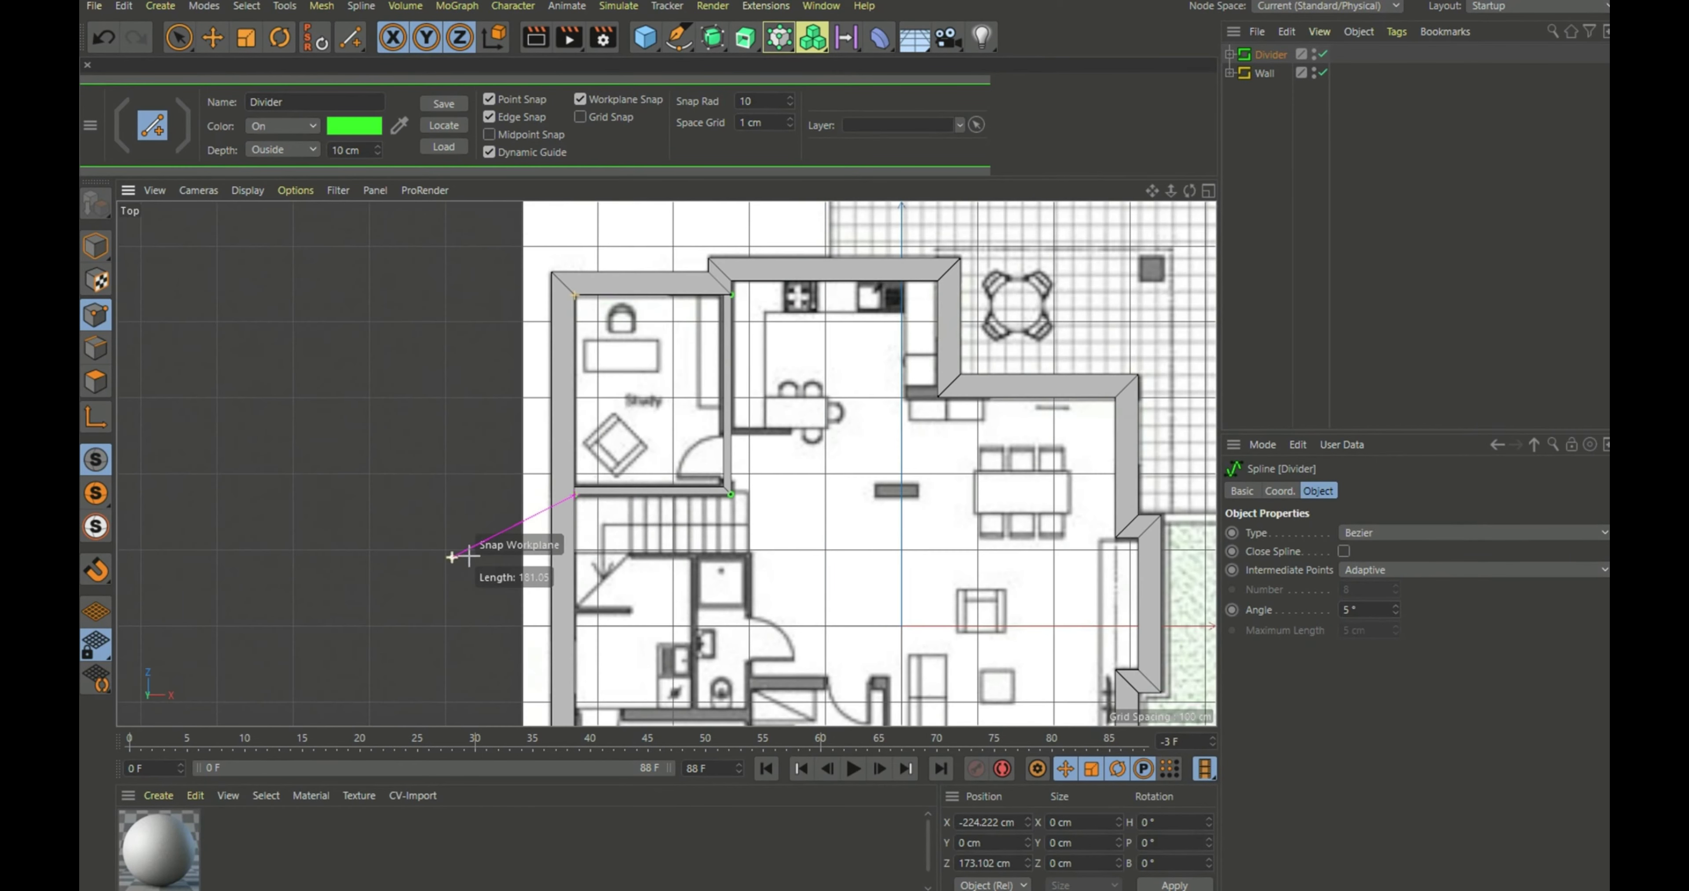
pyautogui.click(1248, 282)
# Draw a short divider from the inner corner between kitchen and dining room to the end of the plan's wall stub
pyautogui.scroll(-2, 446, 386)
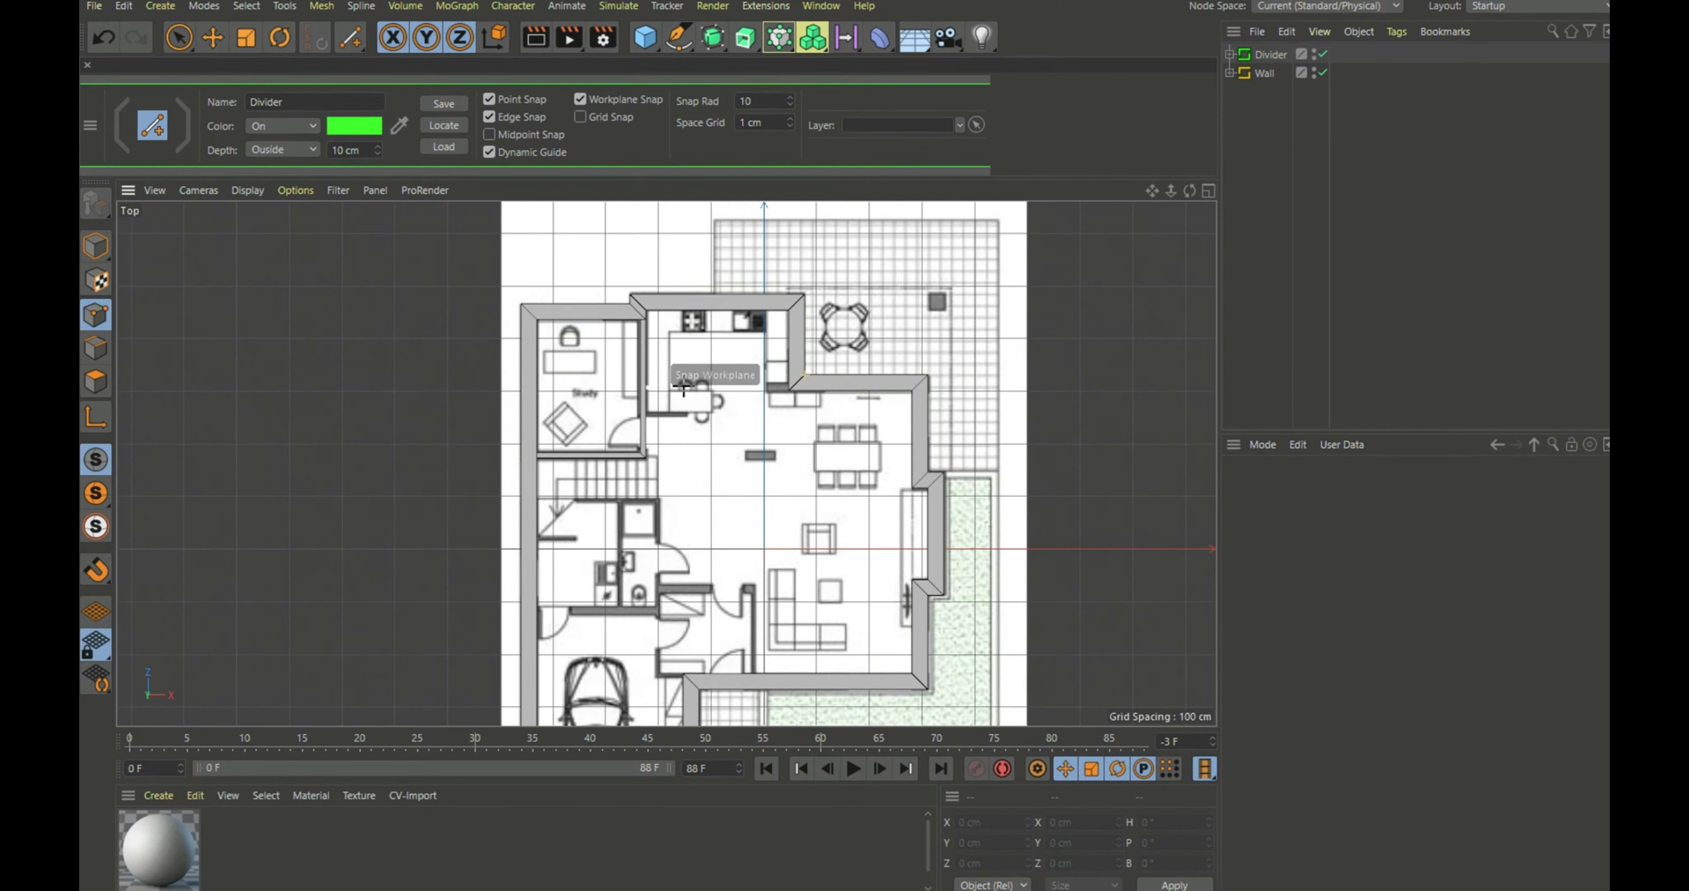
pyautogui.scroll(4, 798, 417)
pyautogui.scroll(1, 798, 416)
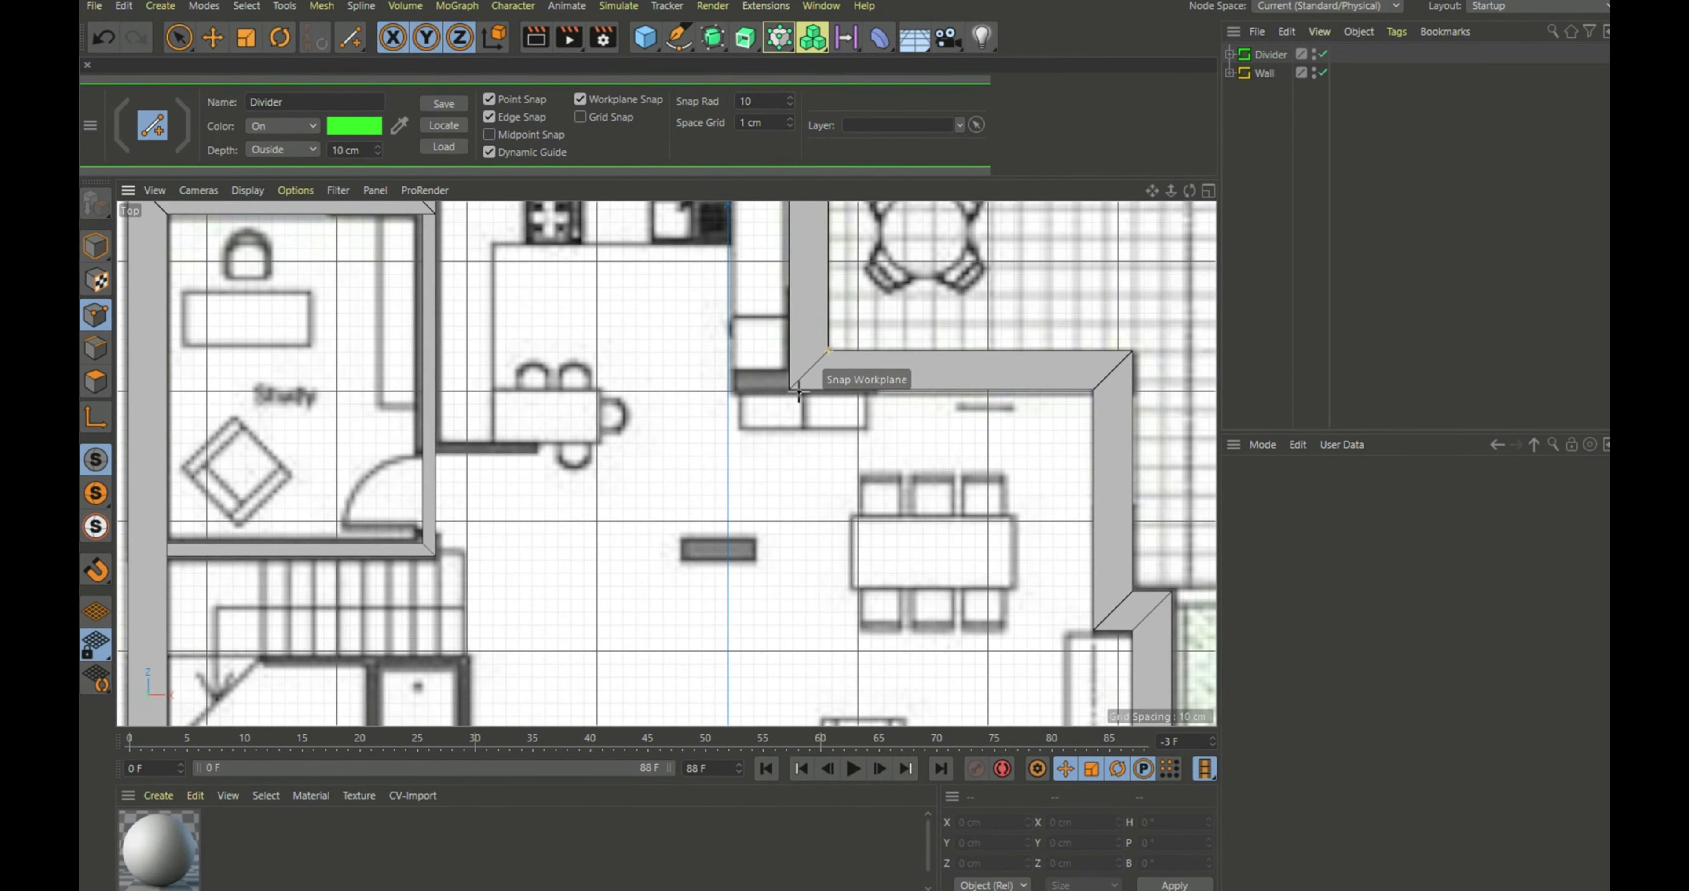
pyautogui.click(789, 388)
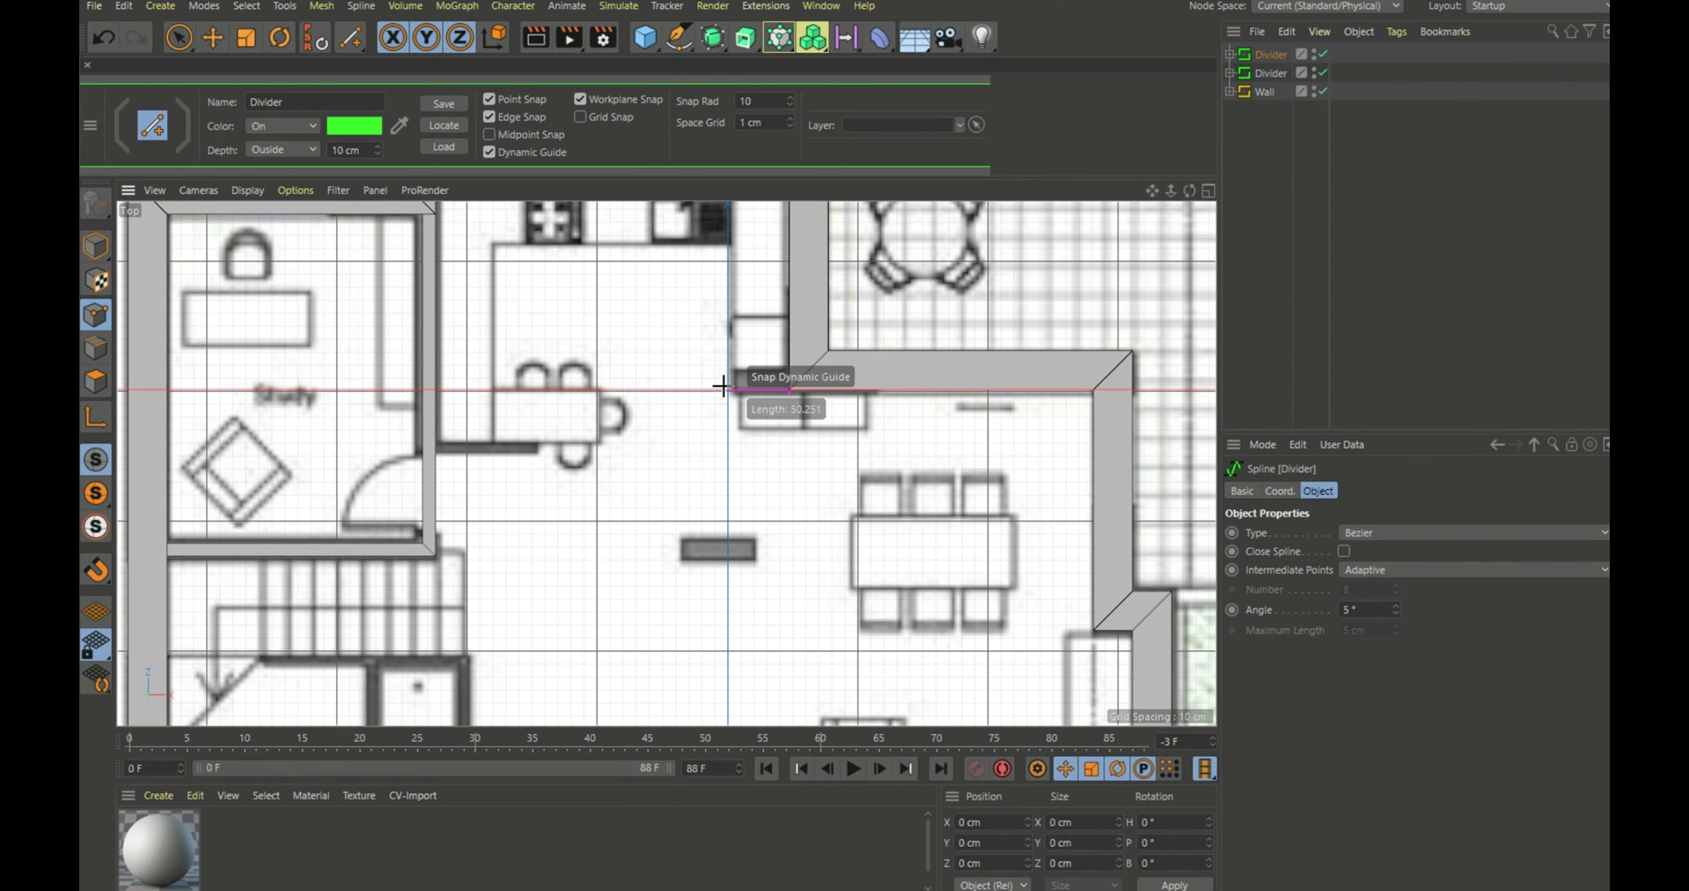
pyautogui.scroll(2, 721, 387)
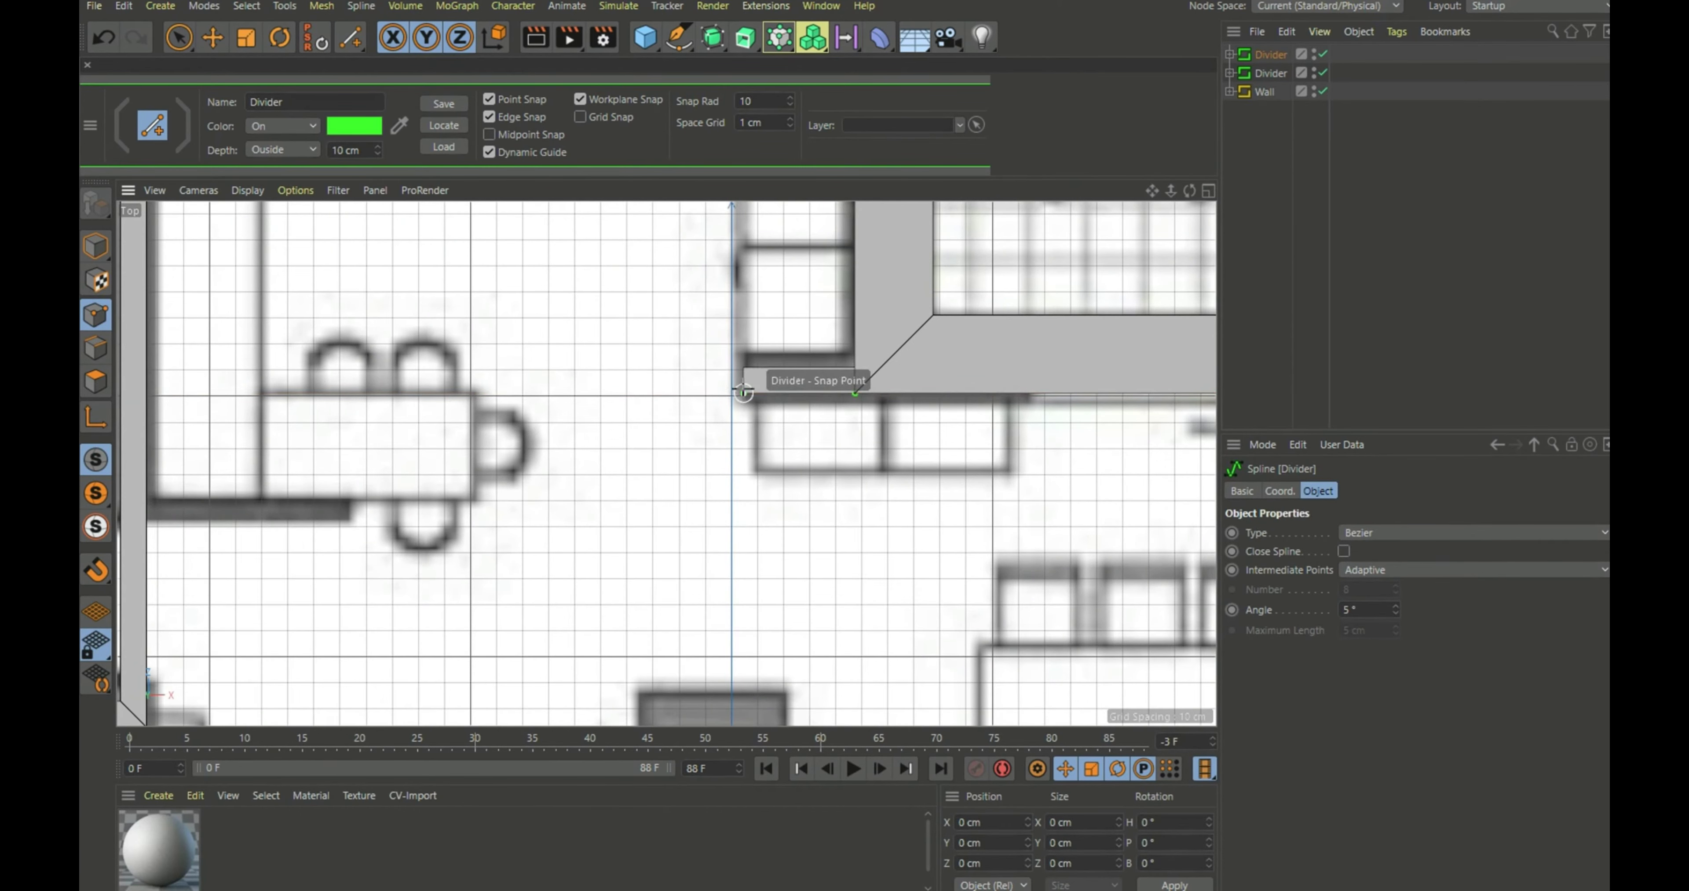
pyautogui.click(735, 392)
pyautogui.scroll(-1, 715, 385)
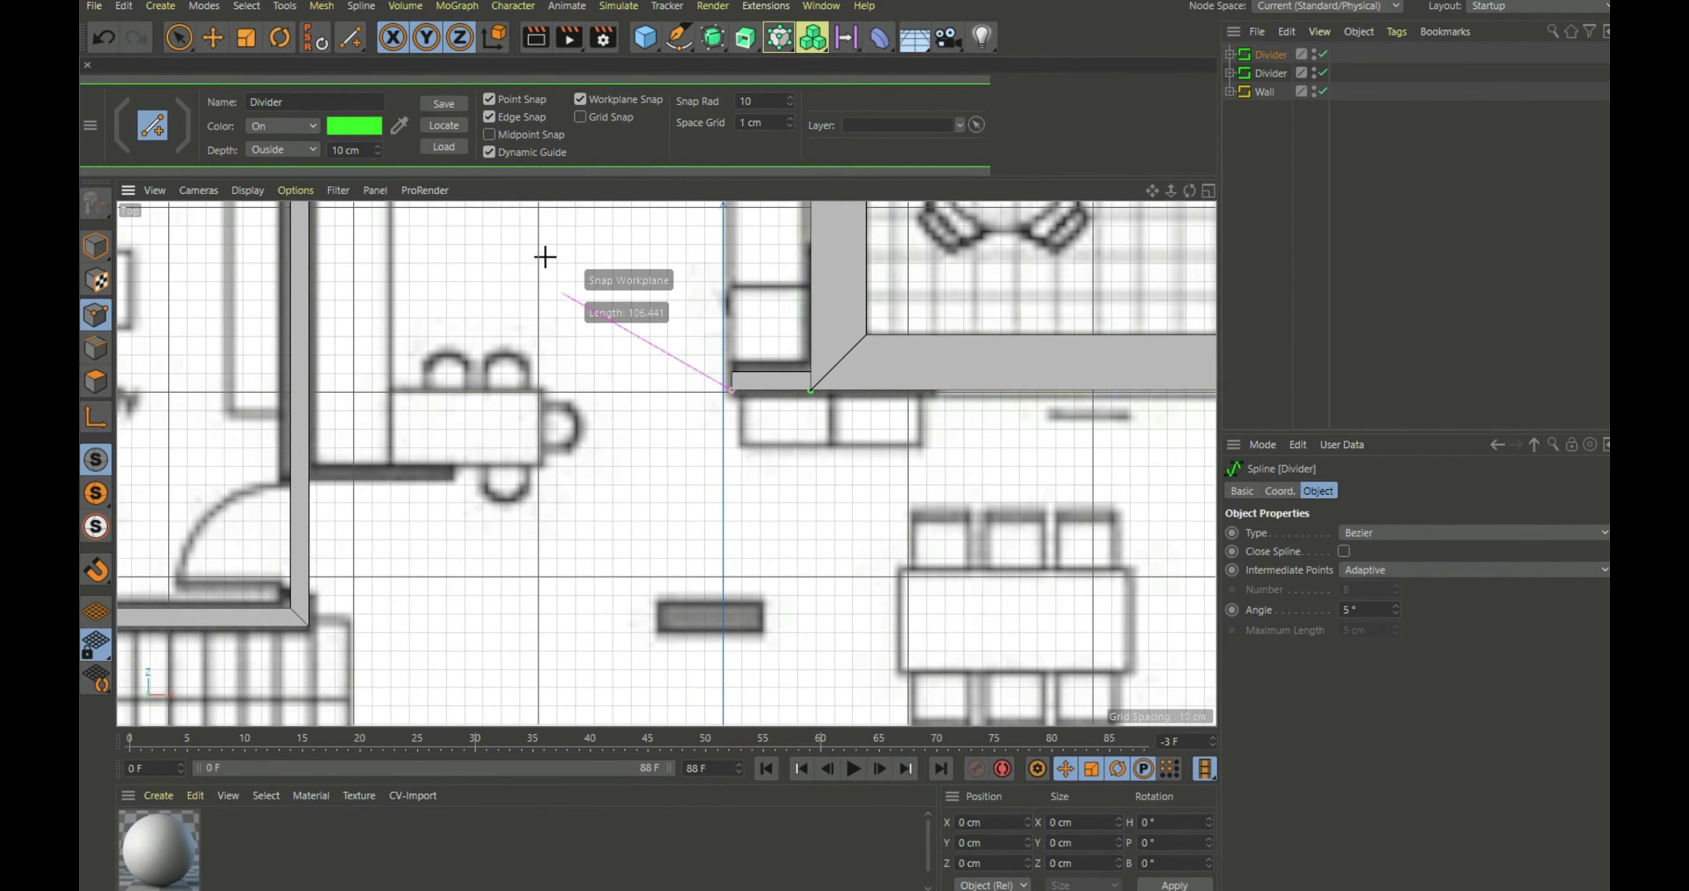
# Set the divider depth to 14 cm and finish the short kitchen partition
pyautogui.click(379, 147)
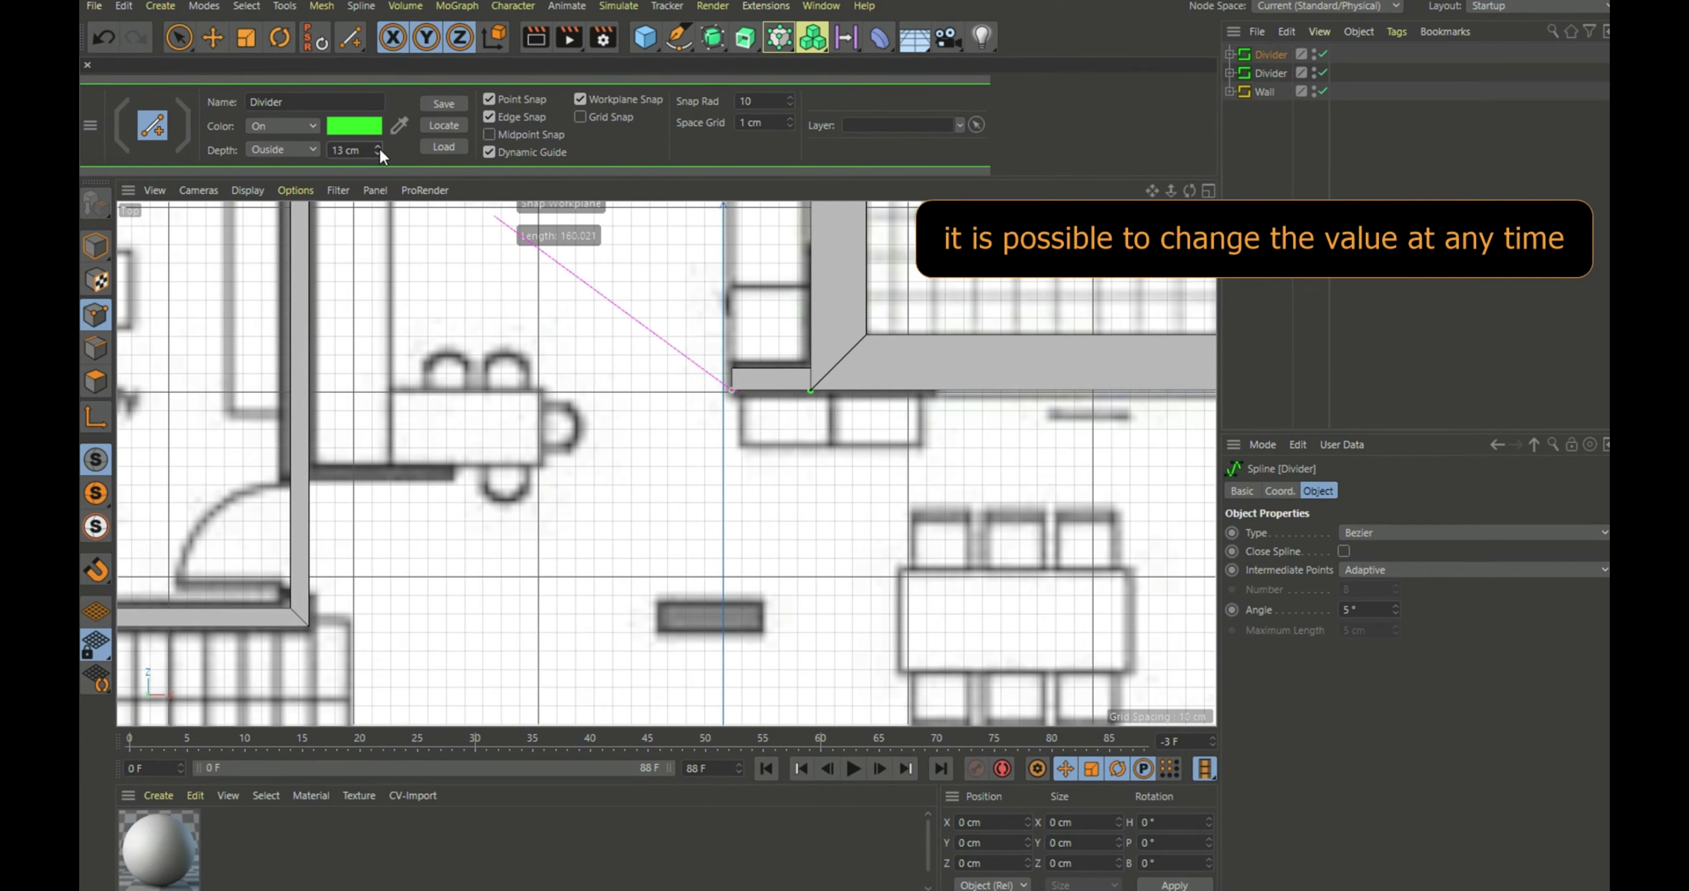
pyautogui.scroll(-1, 571, 360)
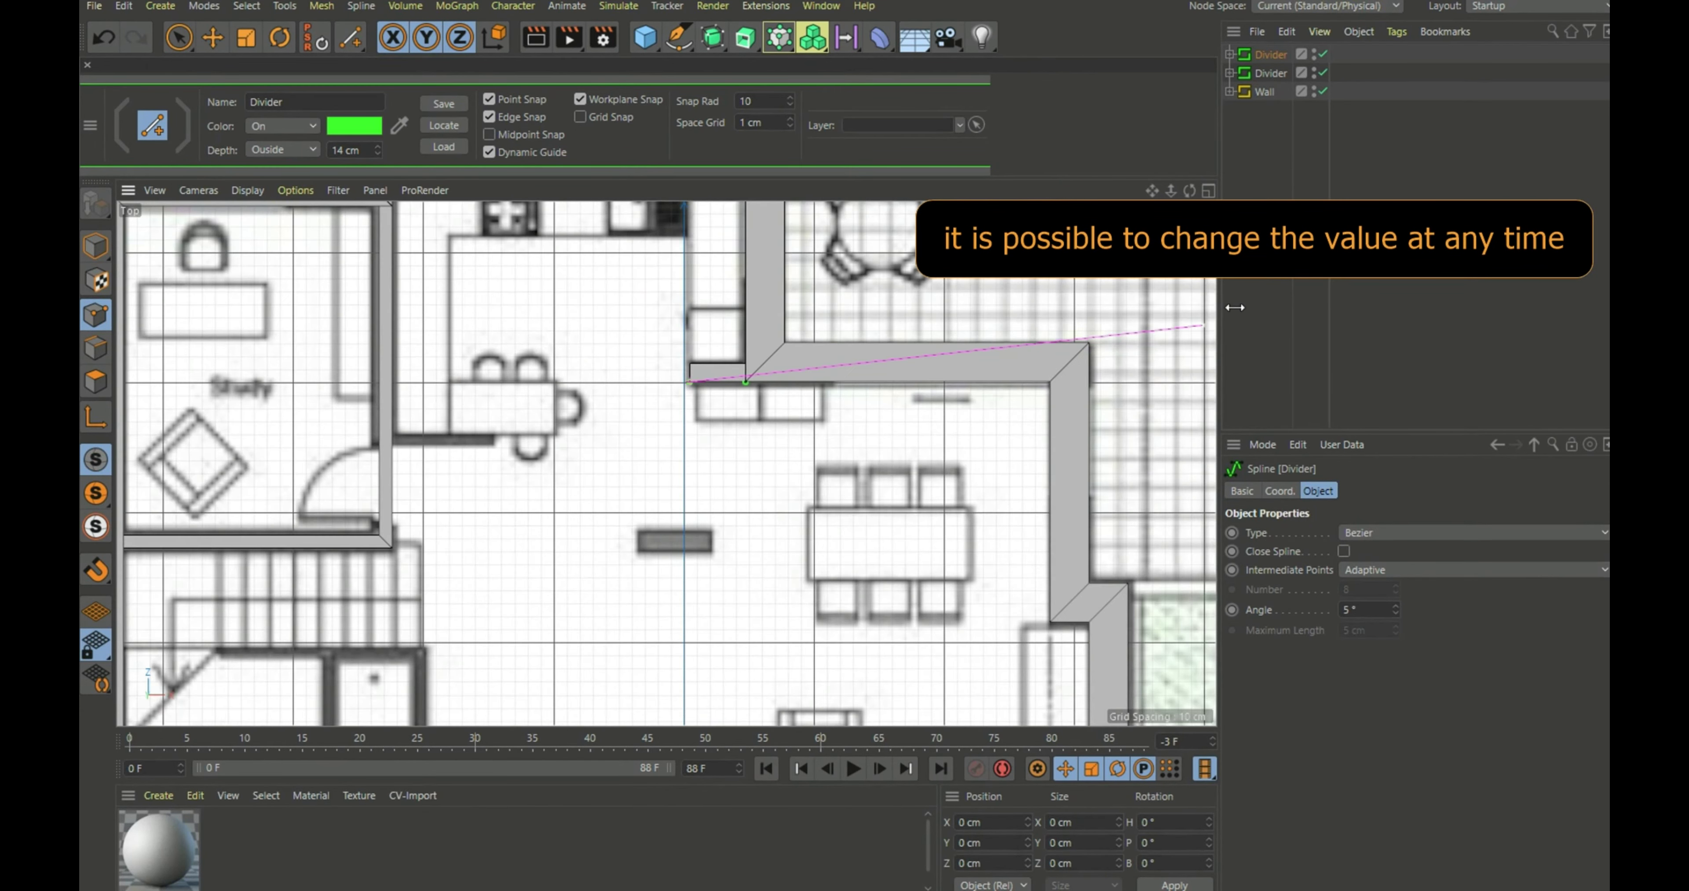
pyautogui.press('Escape')
# Set the depth back to 10 cm for the next divider near the study's lower corner
pyautogui.scroll(-1, 875, 312)
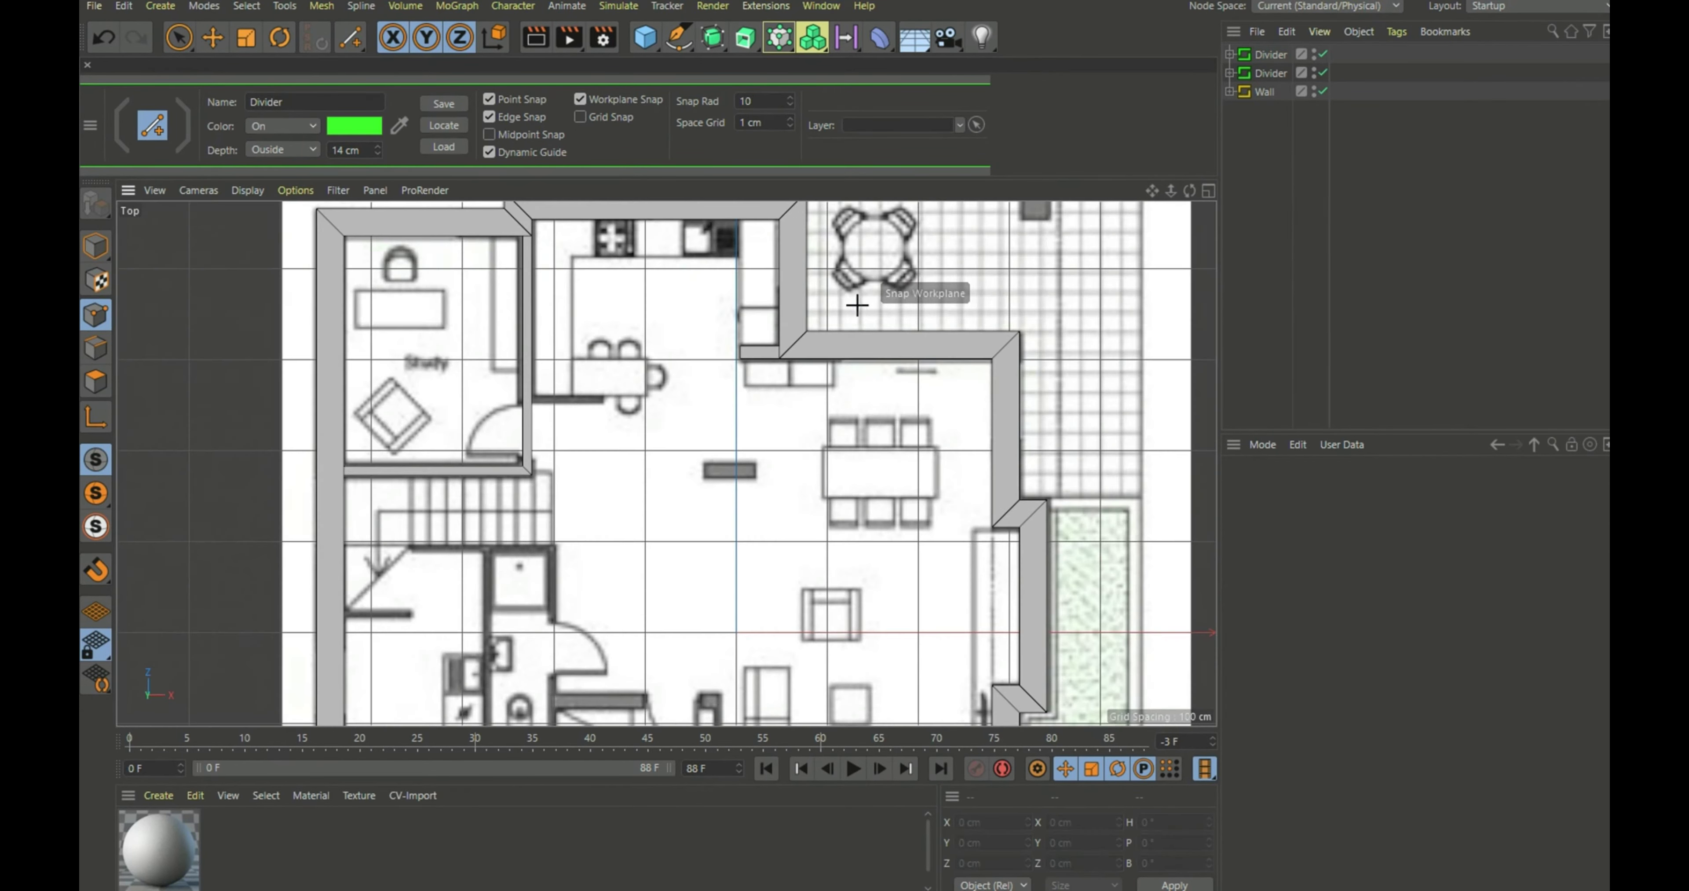
pyautogui.scroll(1, 582, 378)
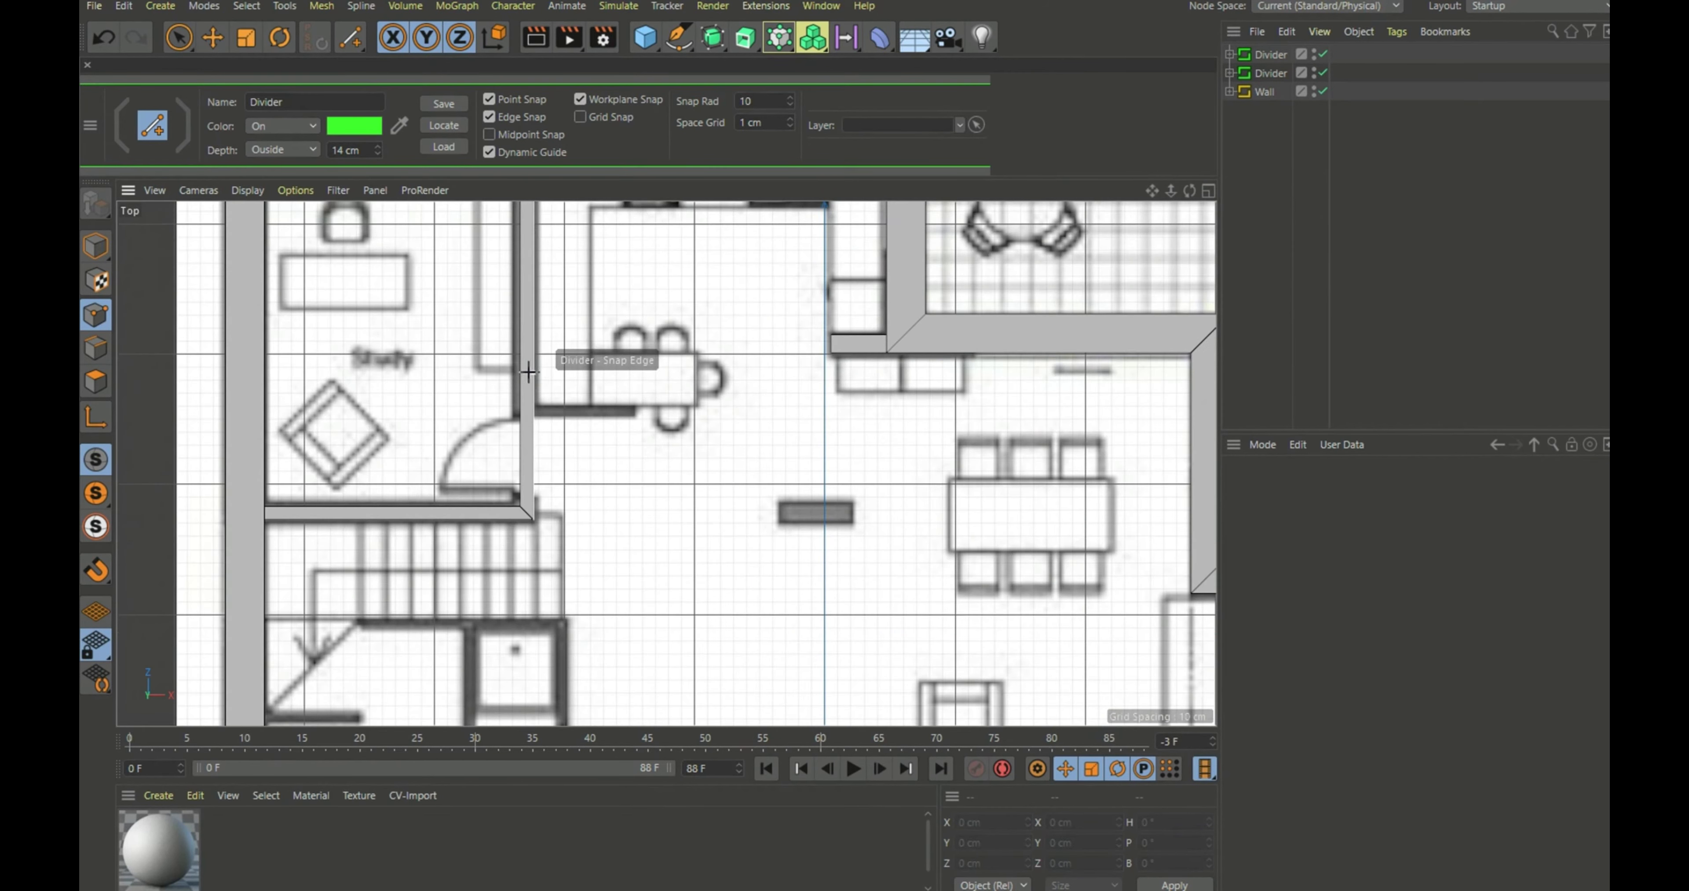
pyautogui.click(377, 155)
pyautogui.scroll(1, 476, 236)
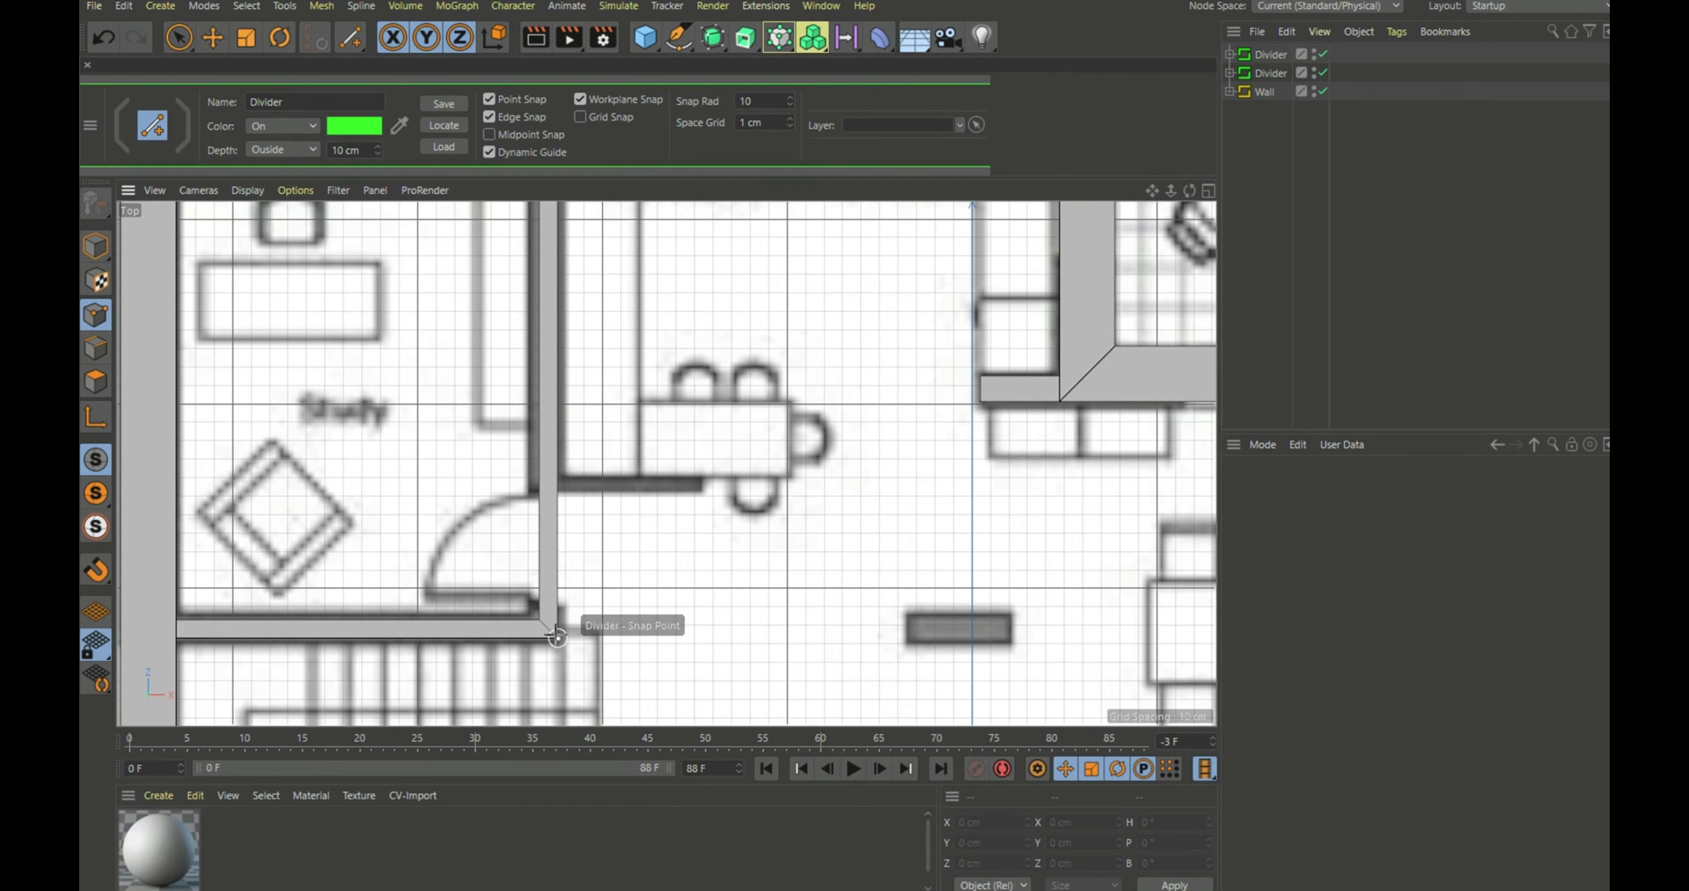
# Draw a short divider along the kitchen–dining wall stub, offset its 10 cm depth to the inside and finish the spline
pyautogui.moveTo(557, 635); pyautogui.dragTo(557, 492)
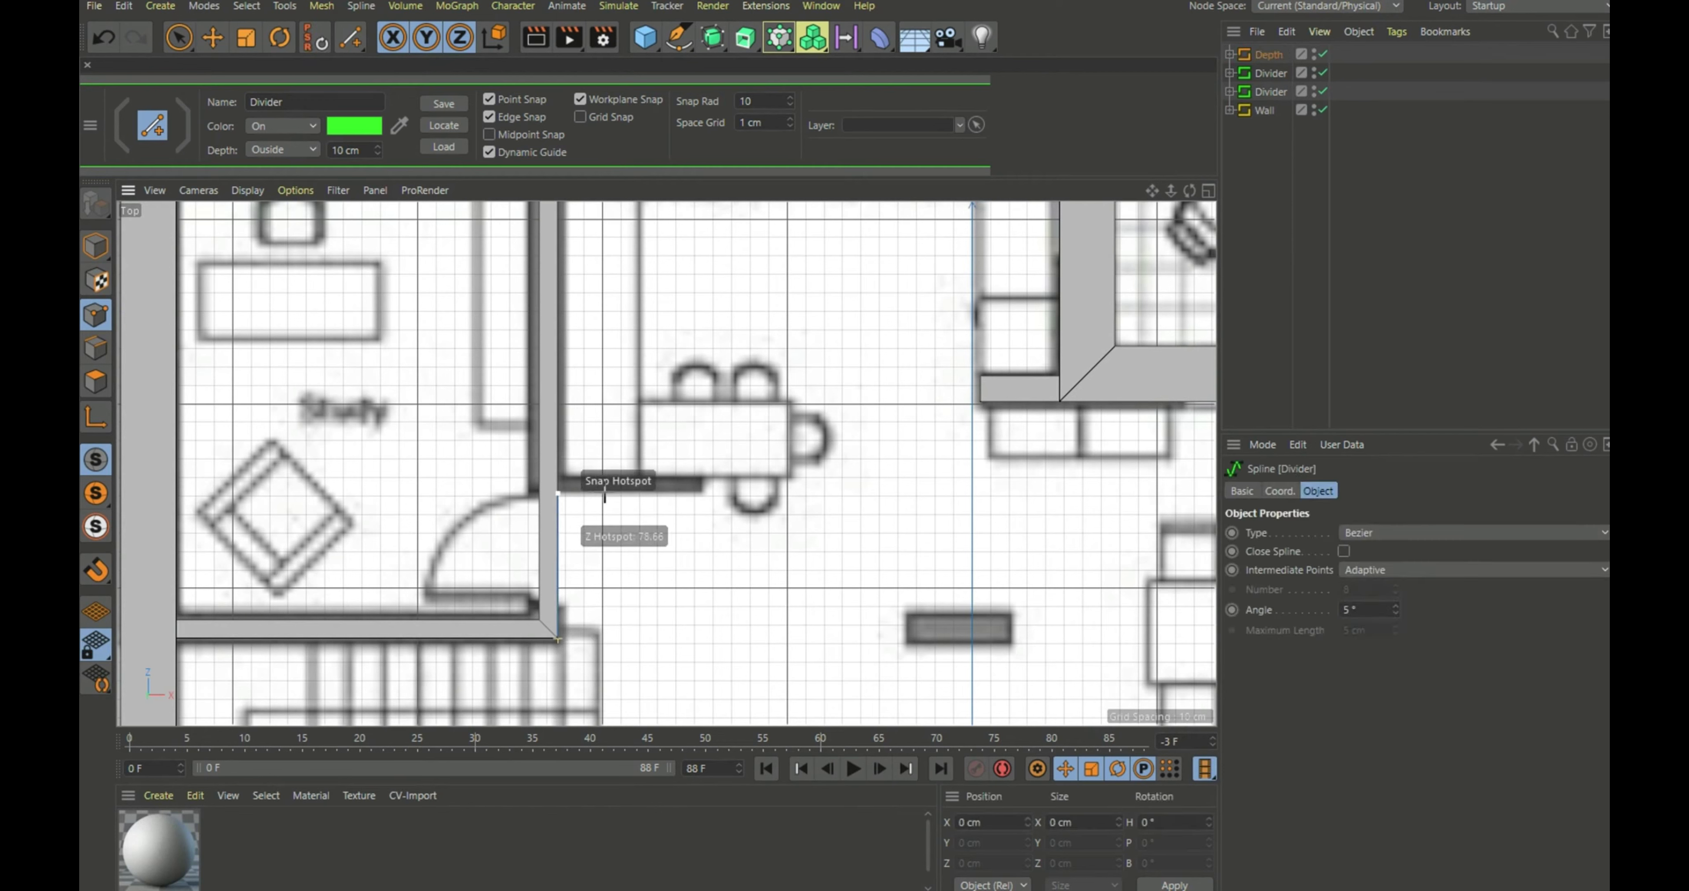
pyautogui.click(696, 491)
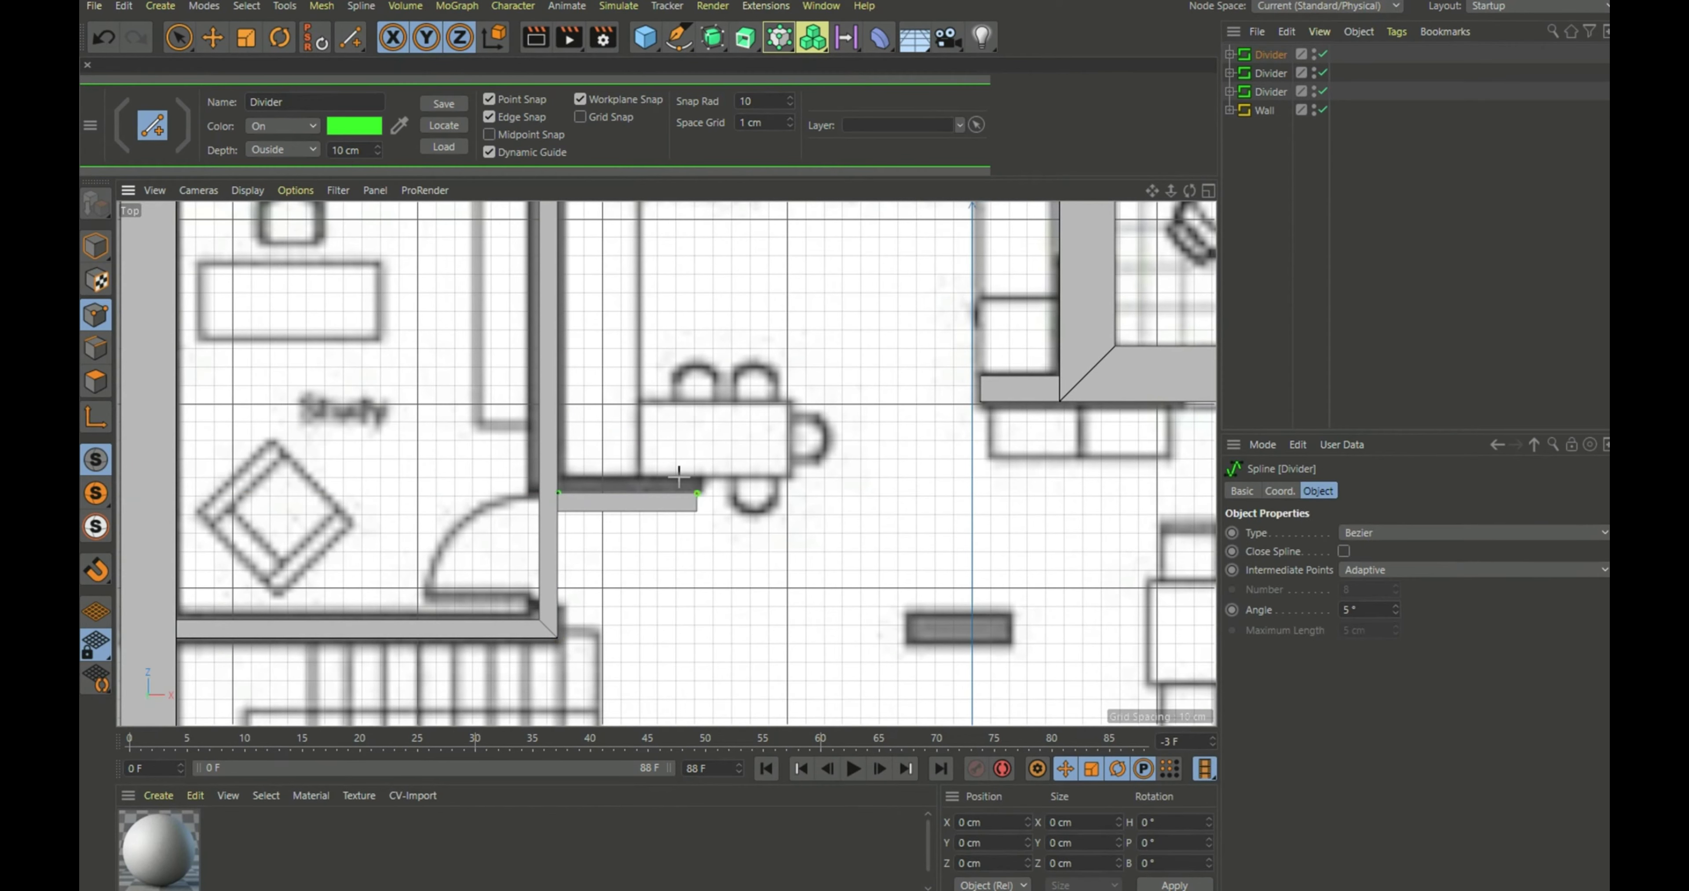
pyautogui.click(302, 150)
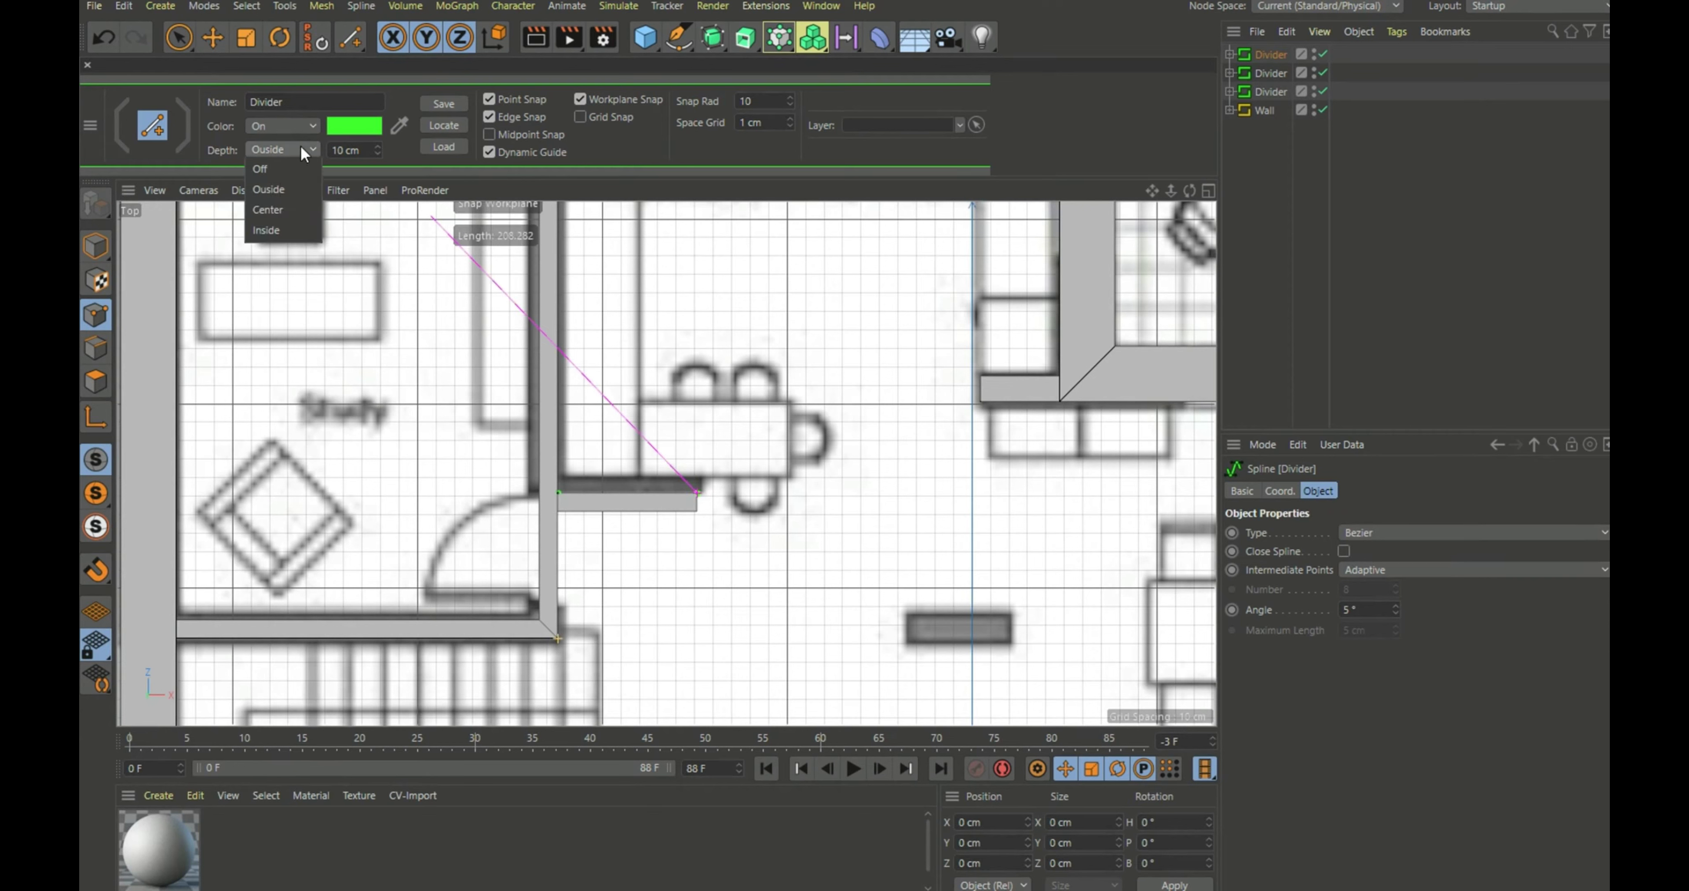
pyautogui.click(291, 226)
pyautogui.scroll(-5, 671, 366)
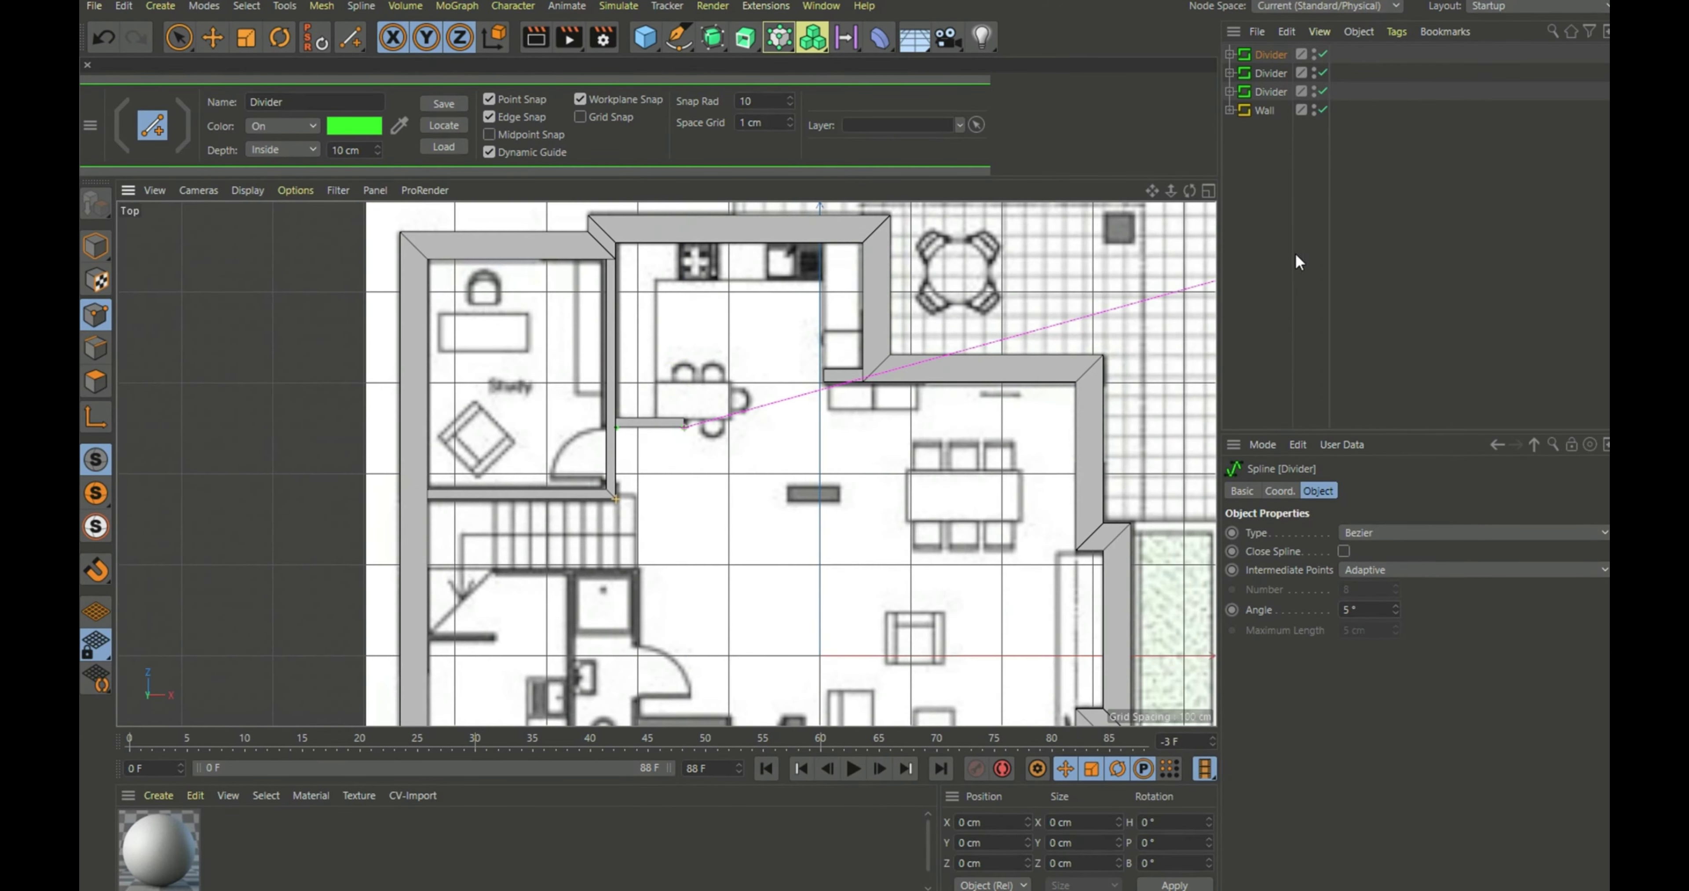
pyautogui.click(1295, 252)
# Draw a divider from the entrance's outer wall corner, along the closet and bathroom side, then below the stairs to the outer wall, and finish it
pyautogui.scroll(-4, 828, 297)
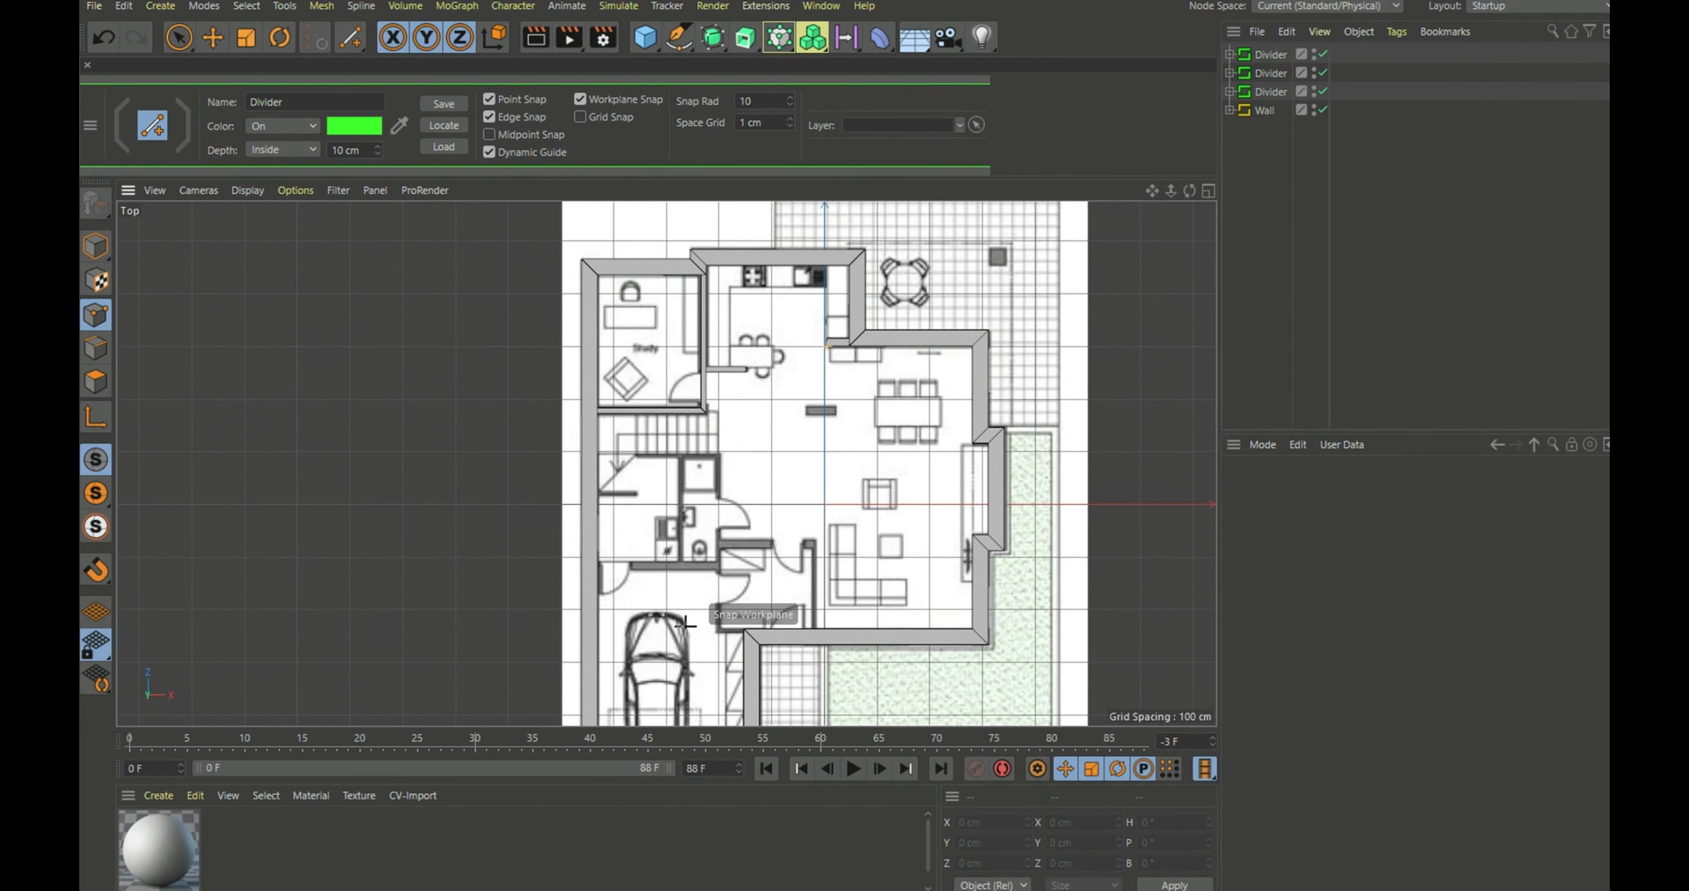
pyautogui.scroll(8, 718, 628)
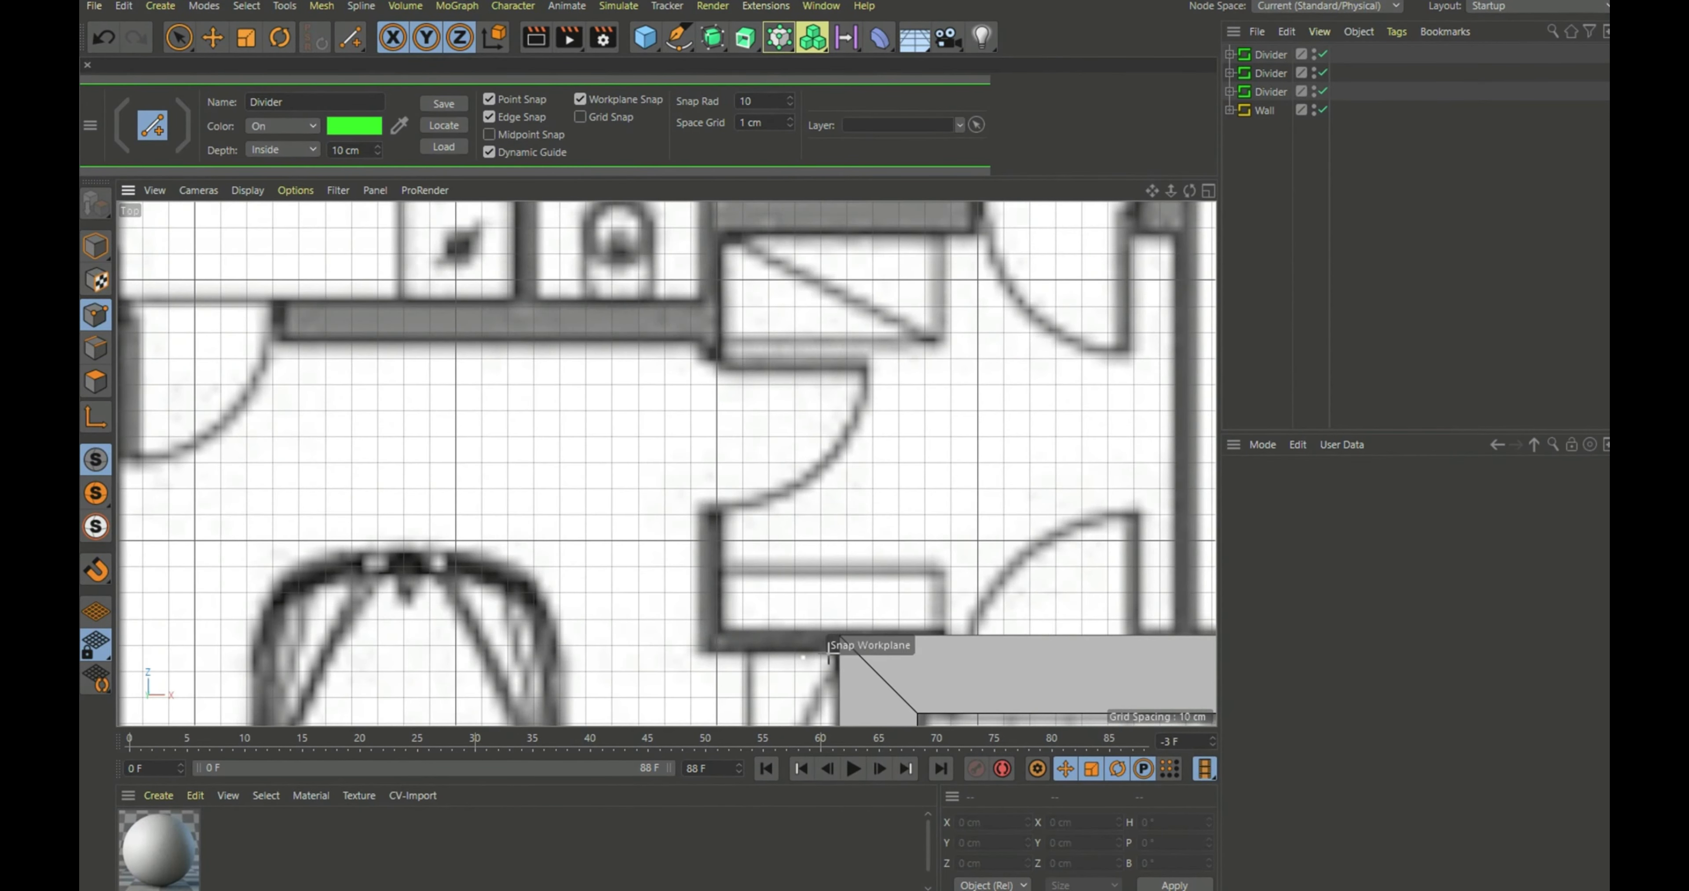
pyautogui.click(839, 636)
pyautogui.click(723, 636)
pyautogui.scroll(-6, 723, 636)
pyautogui.scroll(5, 695, 525)
pyautogui.click(911, 544)
pyautogui.click(482, 543)
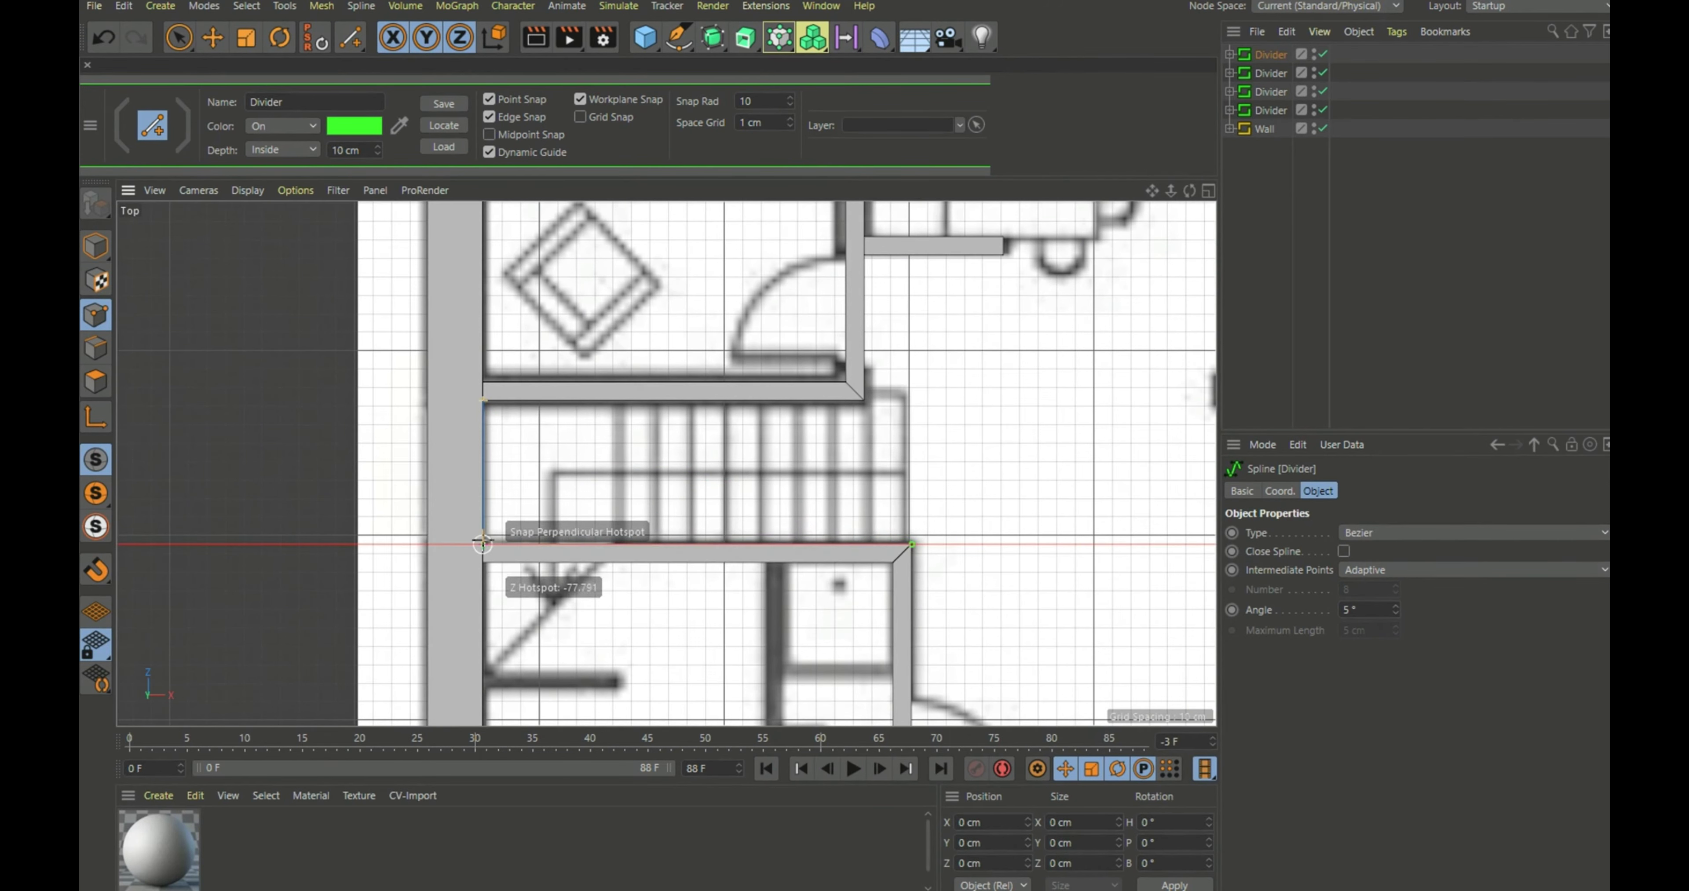
pyautogui.scroll(-4, 482, 498)
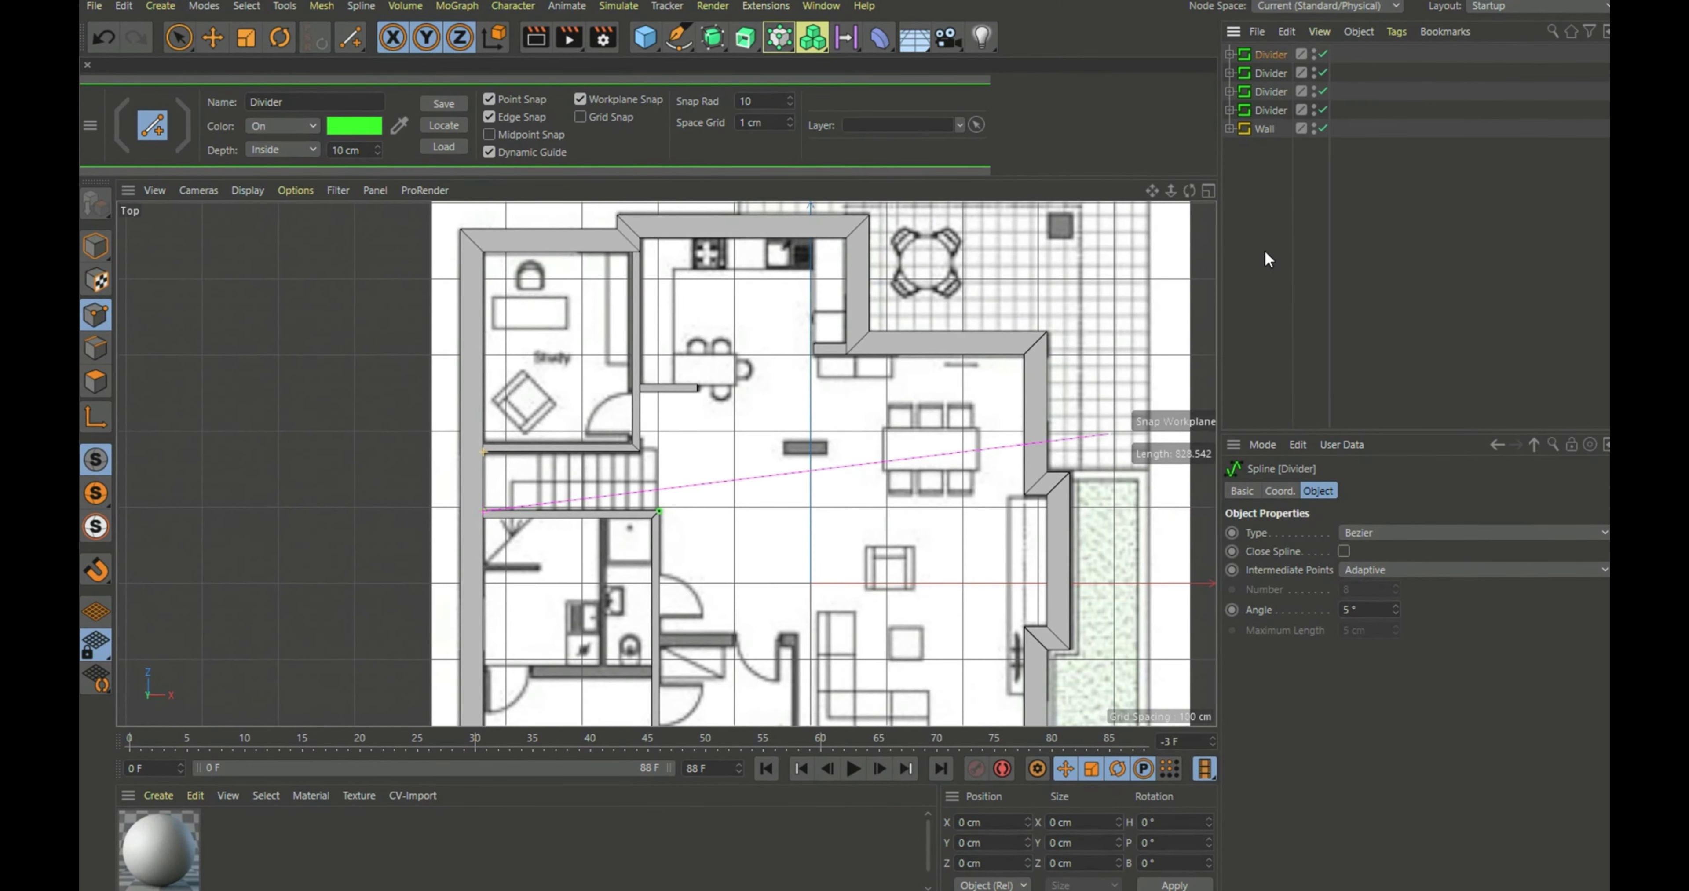
pyautogui.click(1264, 248)
# Draw a divider about 57 cm long over the free-standing pillar, set its depth to 14 cm and finish the spline
pyautogui.scroll(-2, 818, 365)
pyautogui.scroll(3, 817, 370)
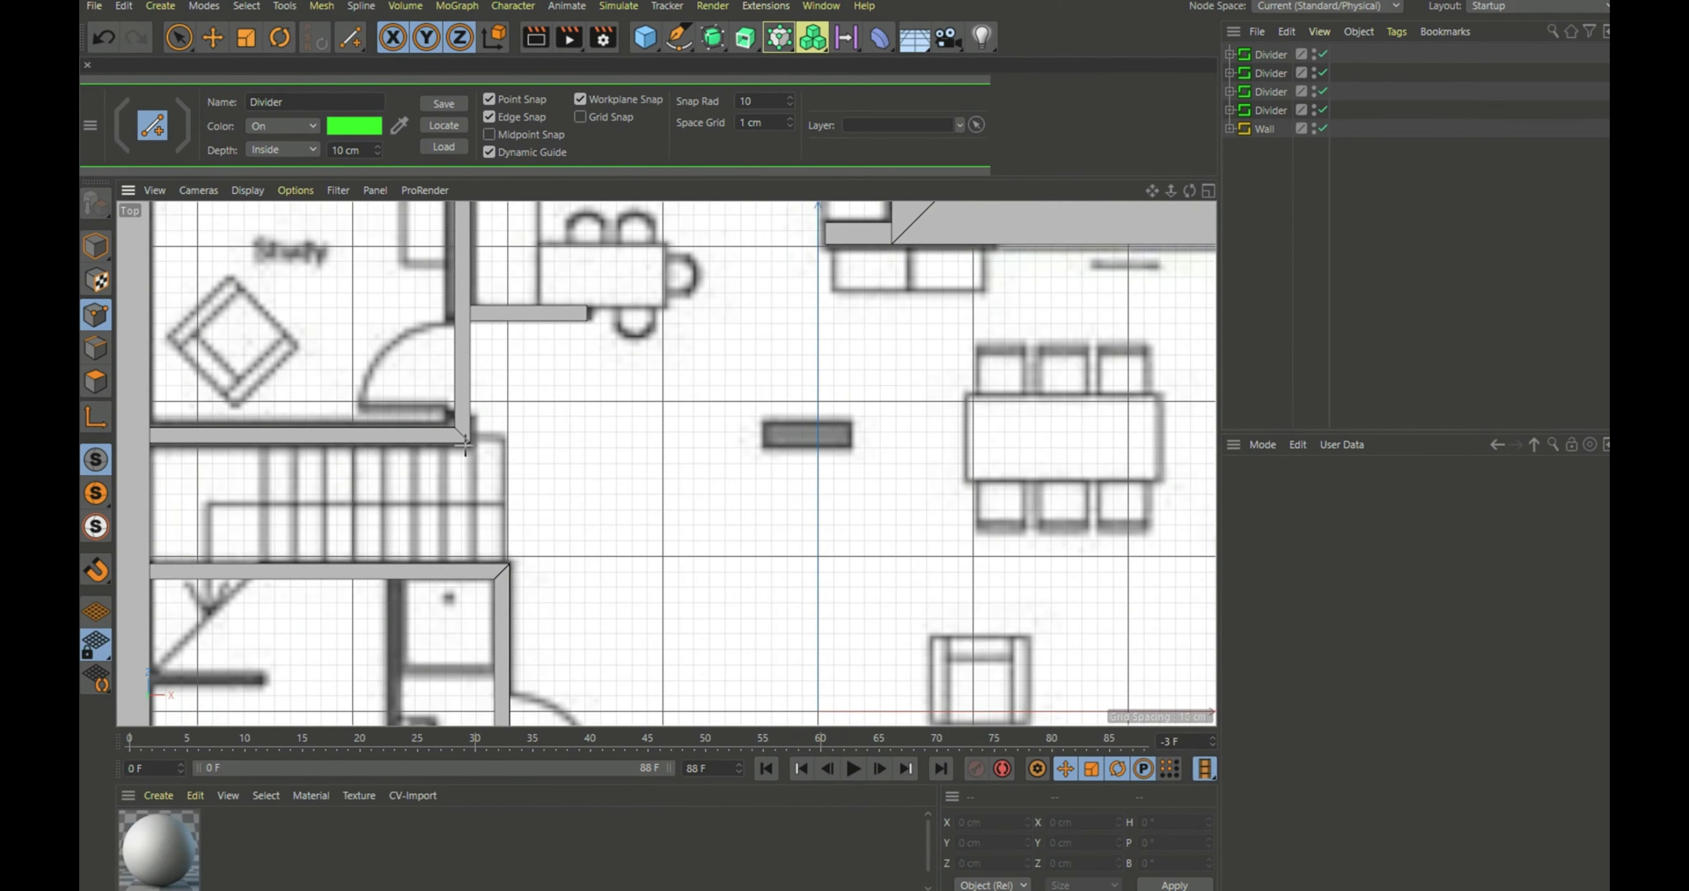
pyautogui.moveTo(471, 443)
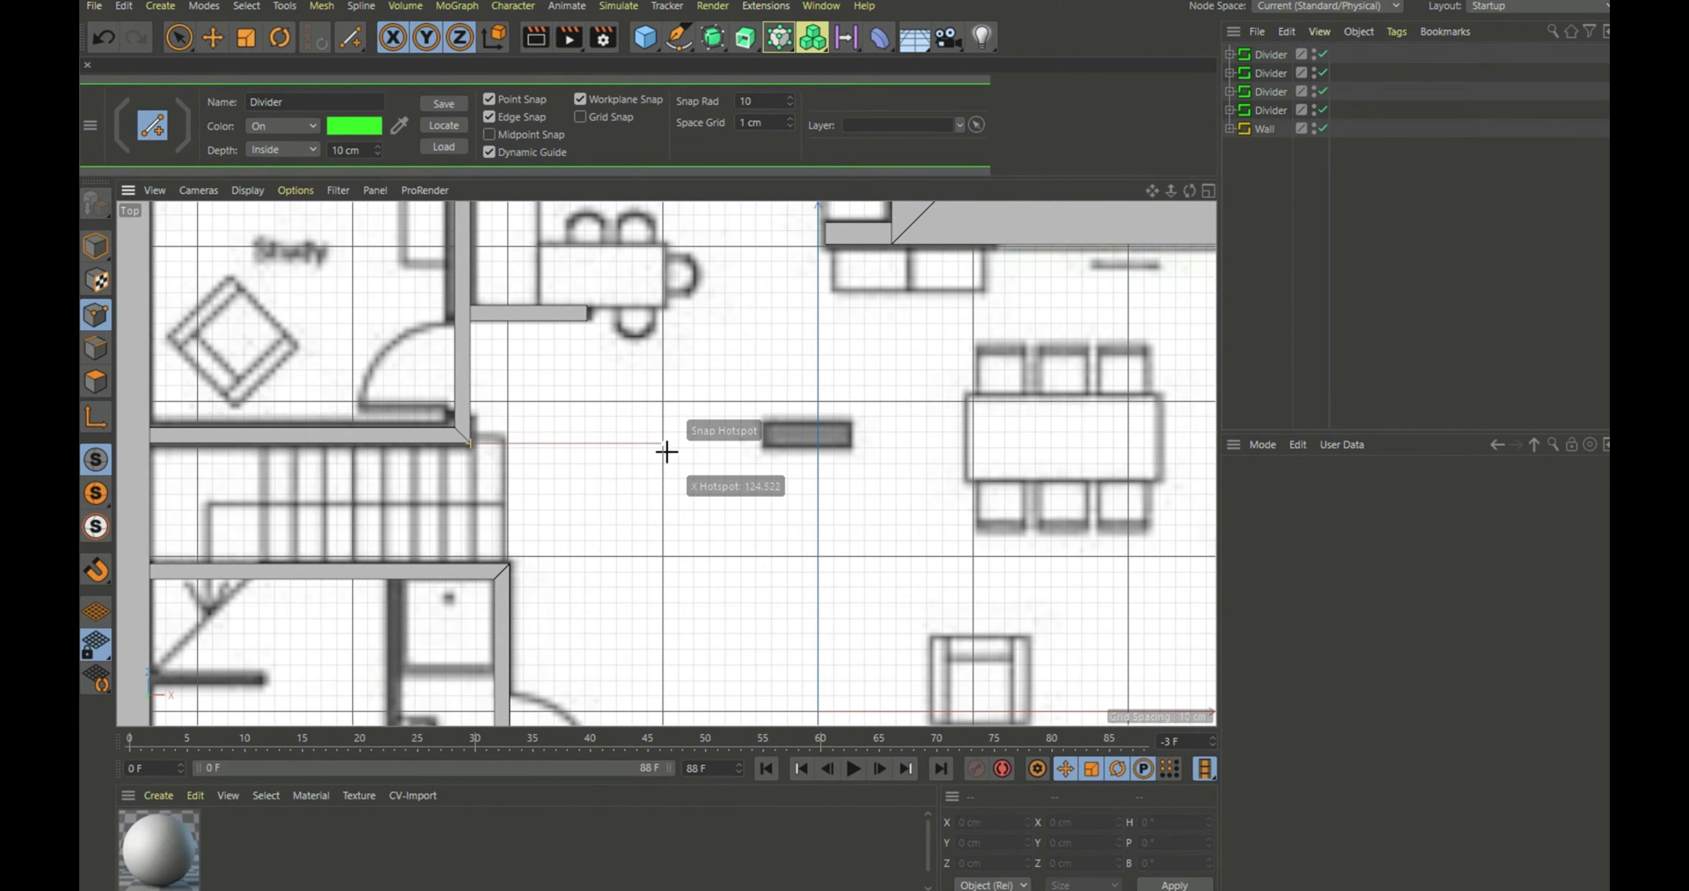
pyautogui.click(761, 444)
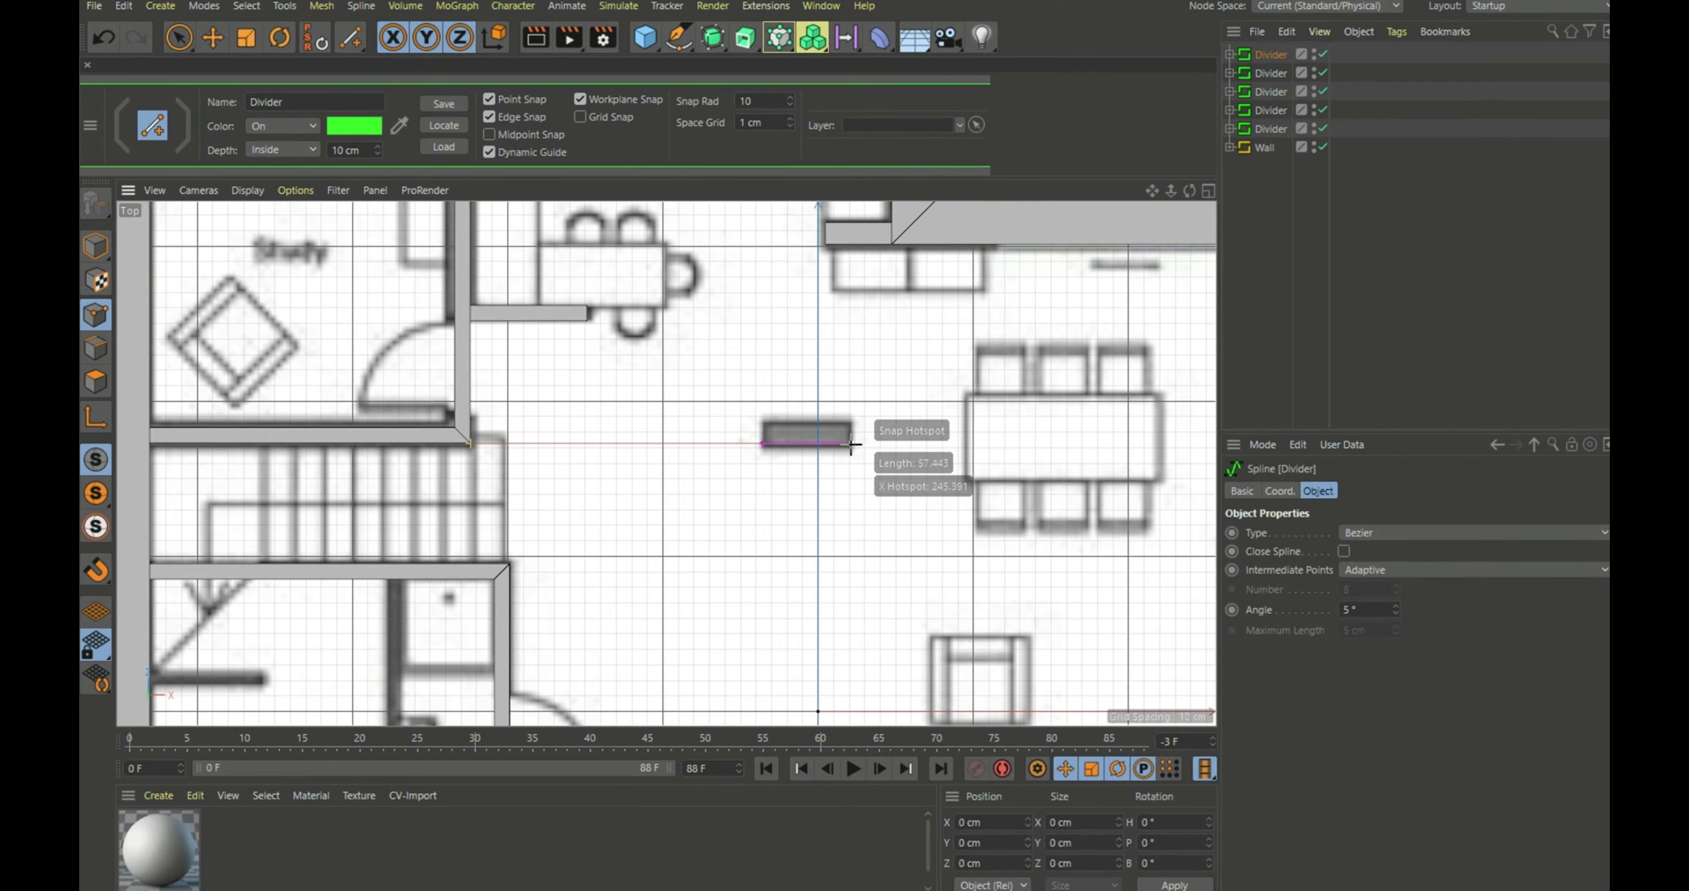
pyautogui.click(852, 445)
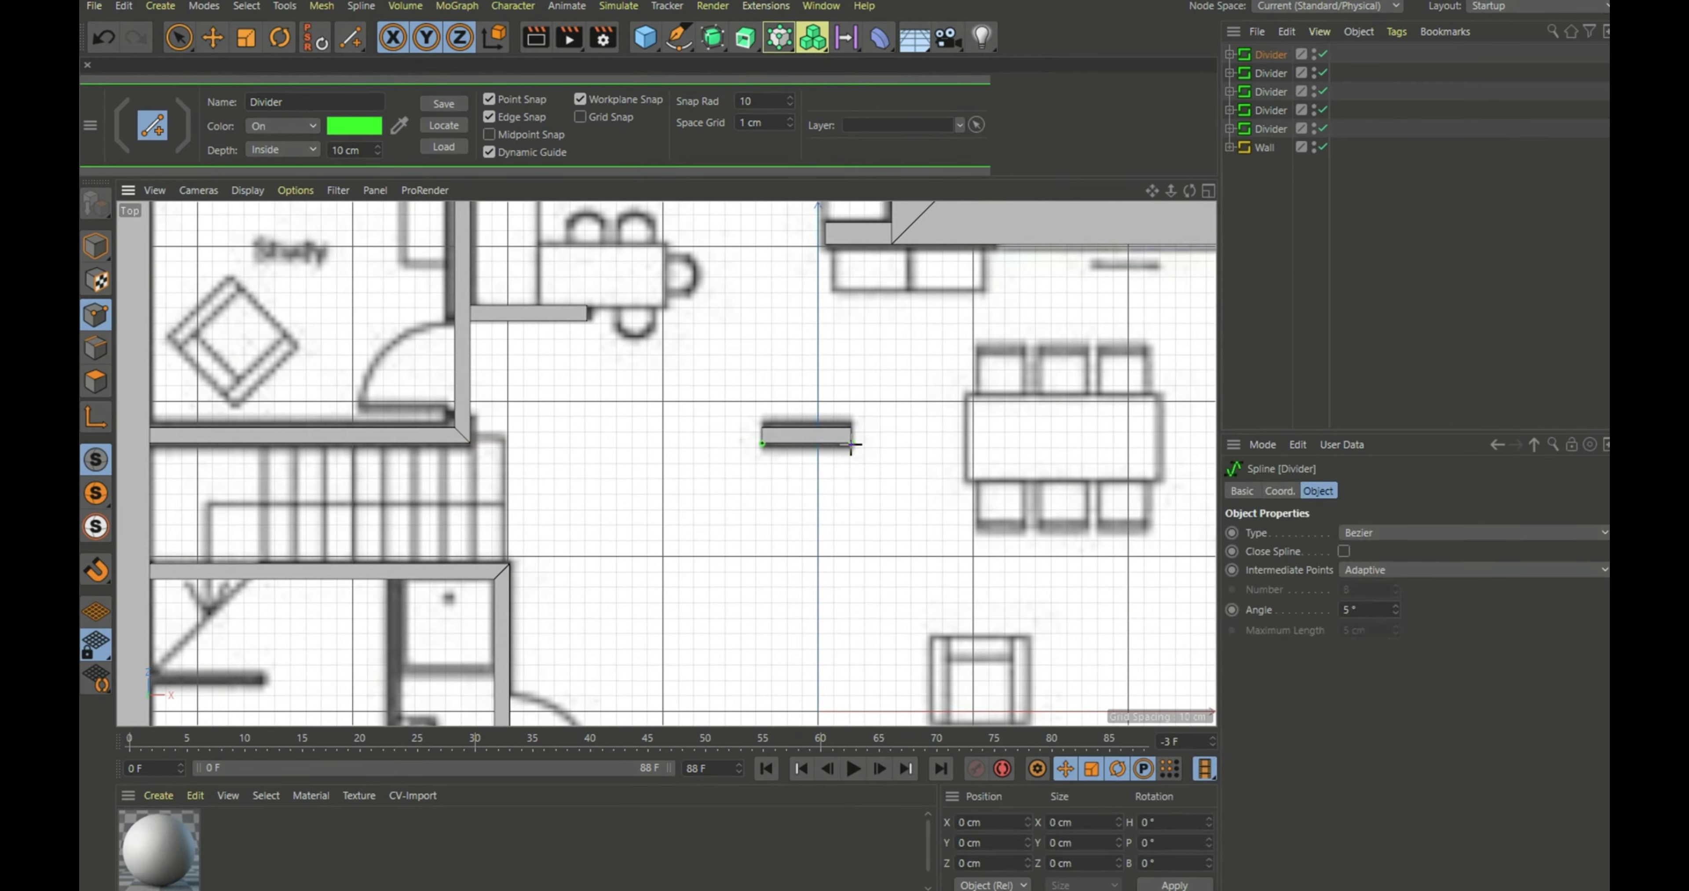
pyautogui.click(377, 147)
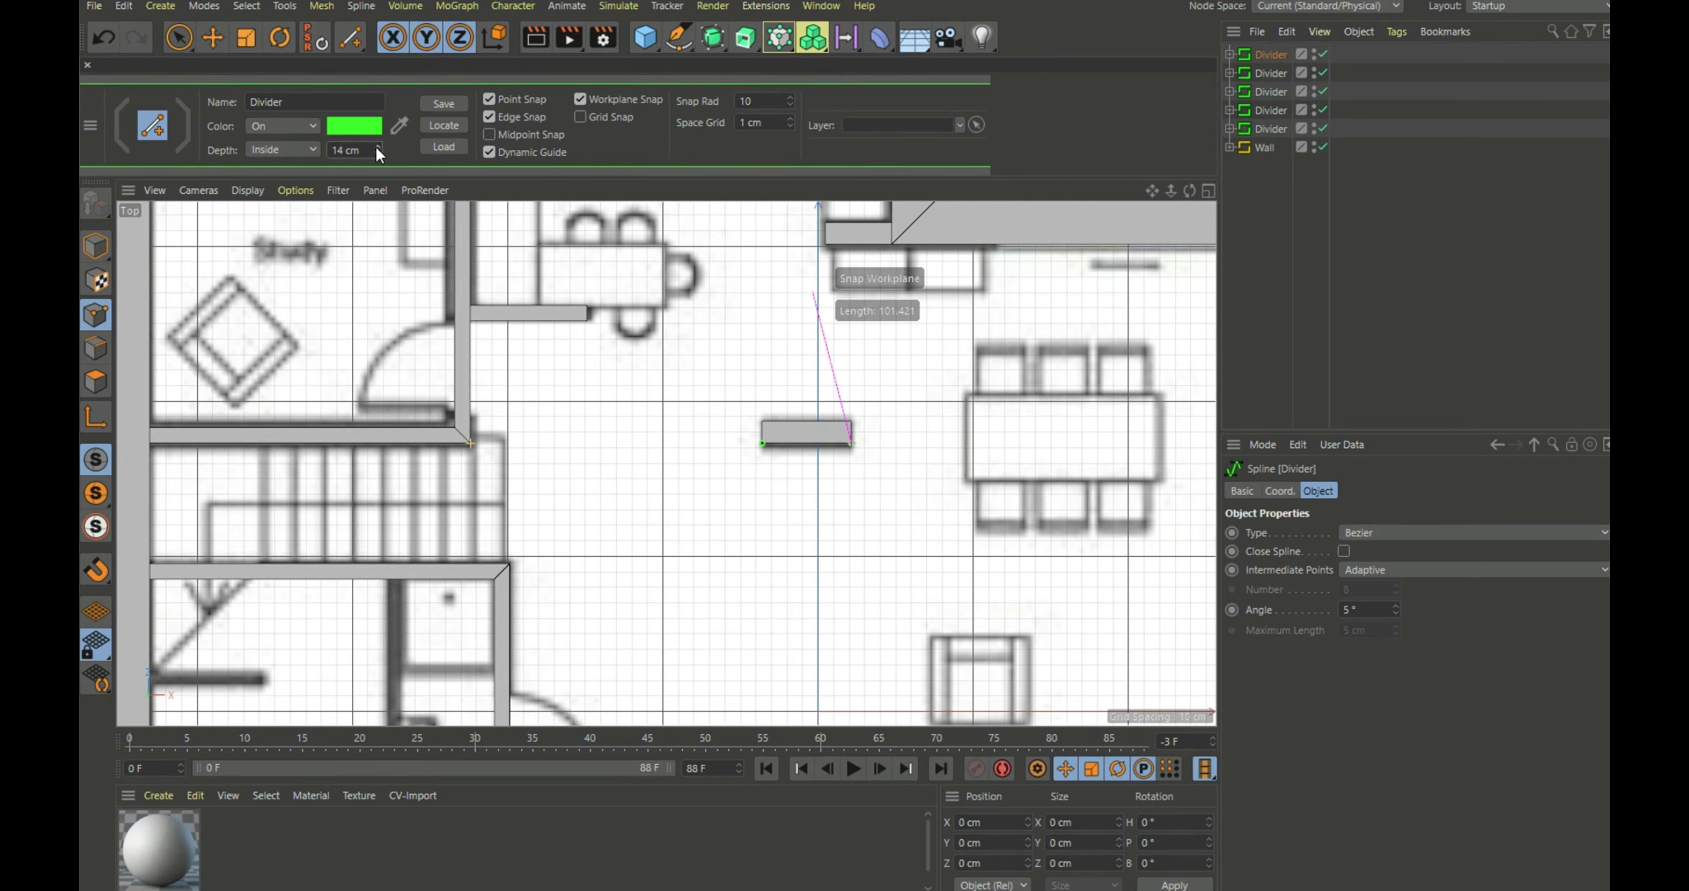
pyautogui.click(1273, 351)
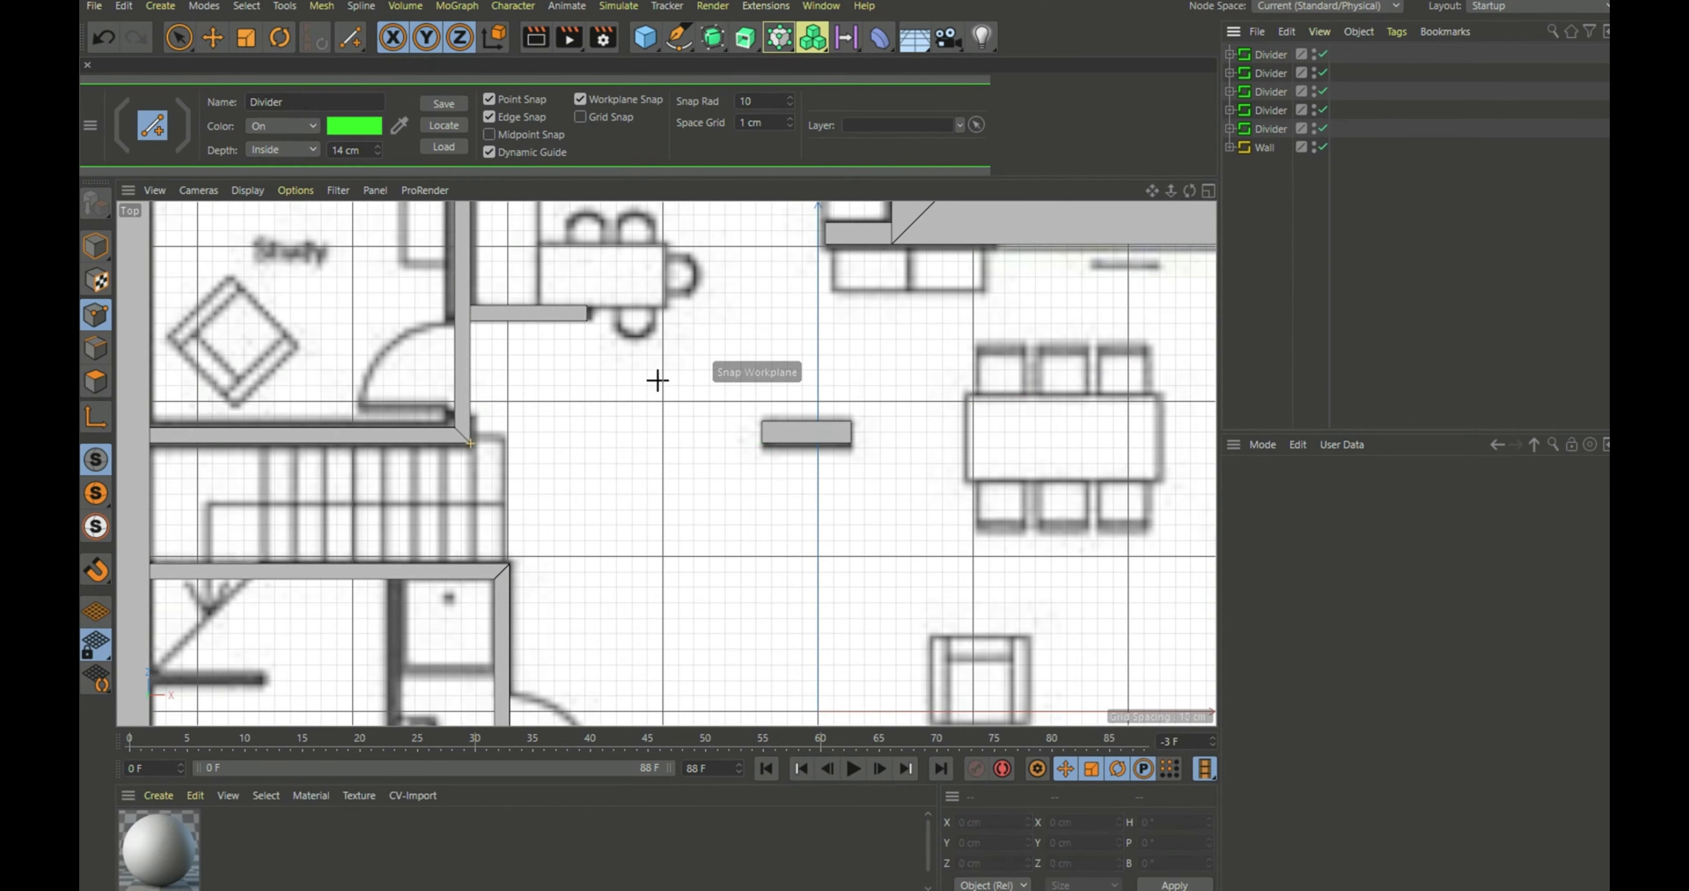
# Draw a 14 cm divider around the entrance hall, from the bathroom-side partition to the hall's corner and down to the outer wall
pyautogui.scroll(-8, 657, 380)
pyautogui.scroll(4, 722, 499)
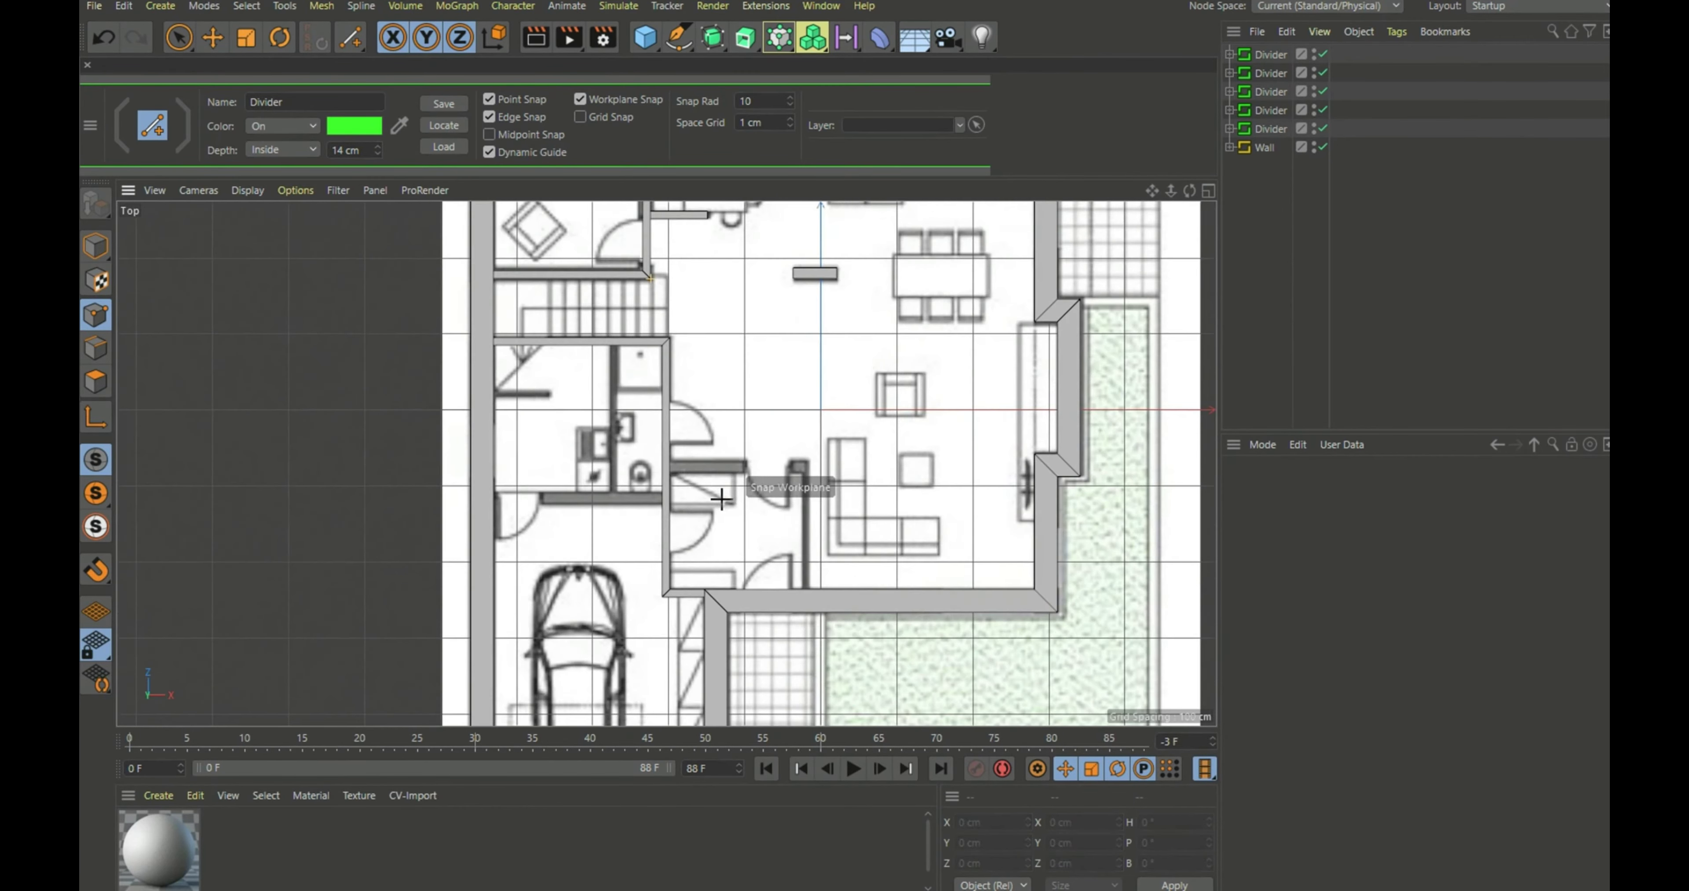
pyautogui.scroll(2, 721, 499)
pyautogui.scroll(5, 716, 486)
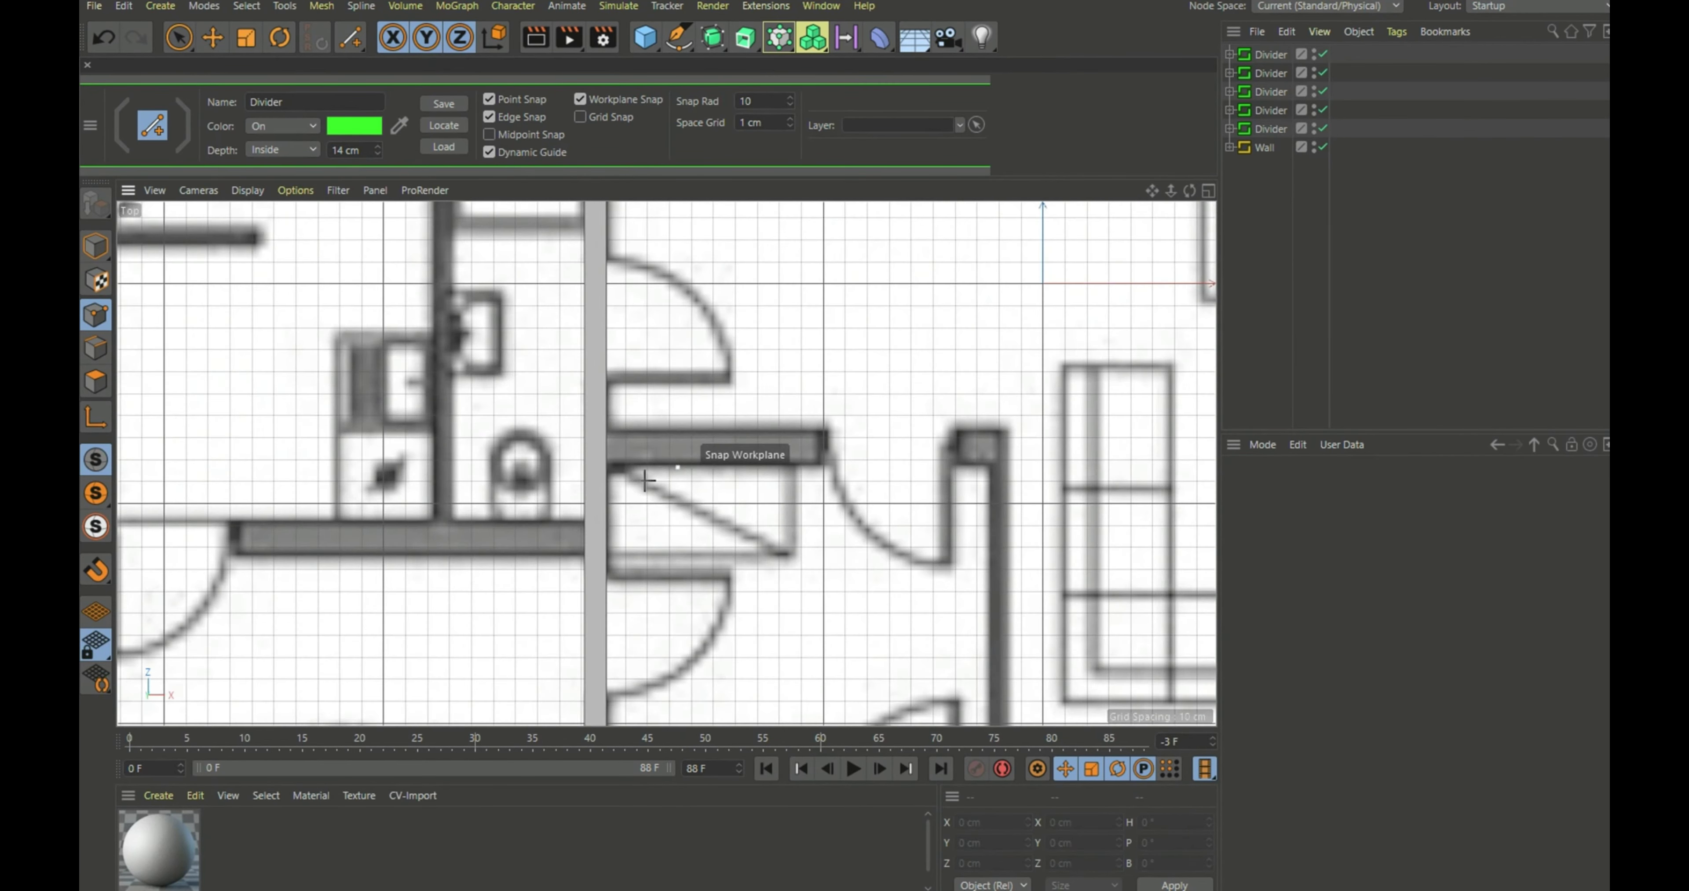
pyautogui.scroll(-2, 646, 480)
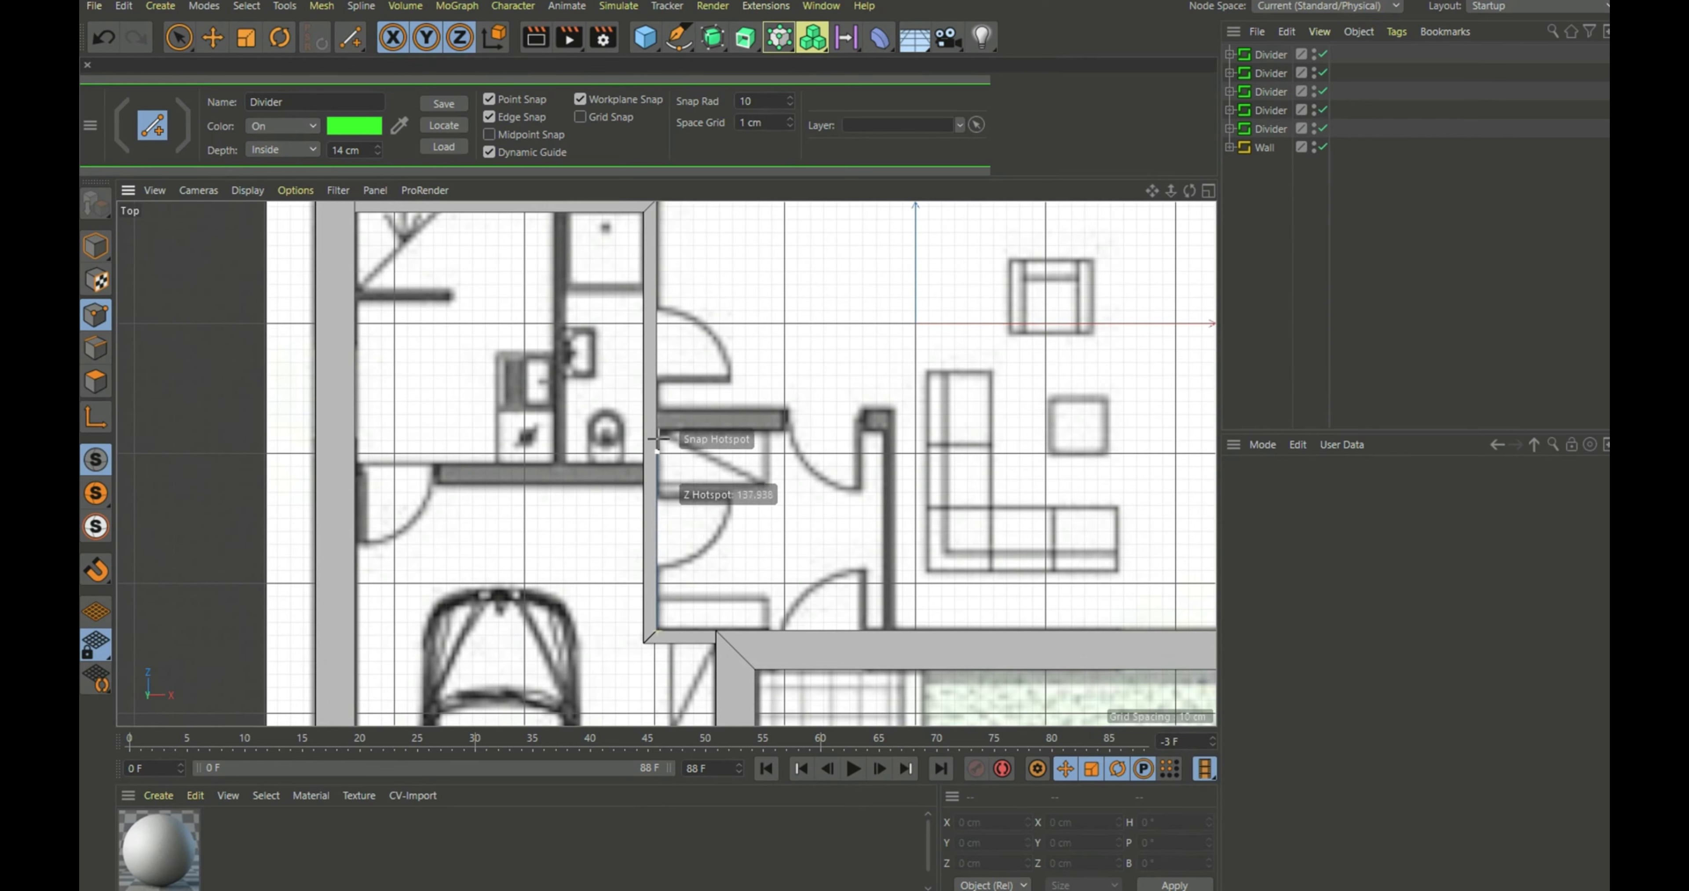
pyautogui.click(658, 433)
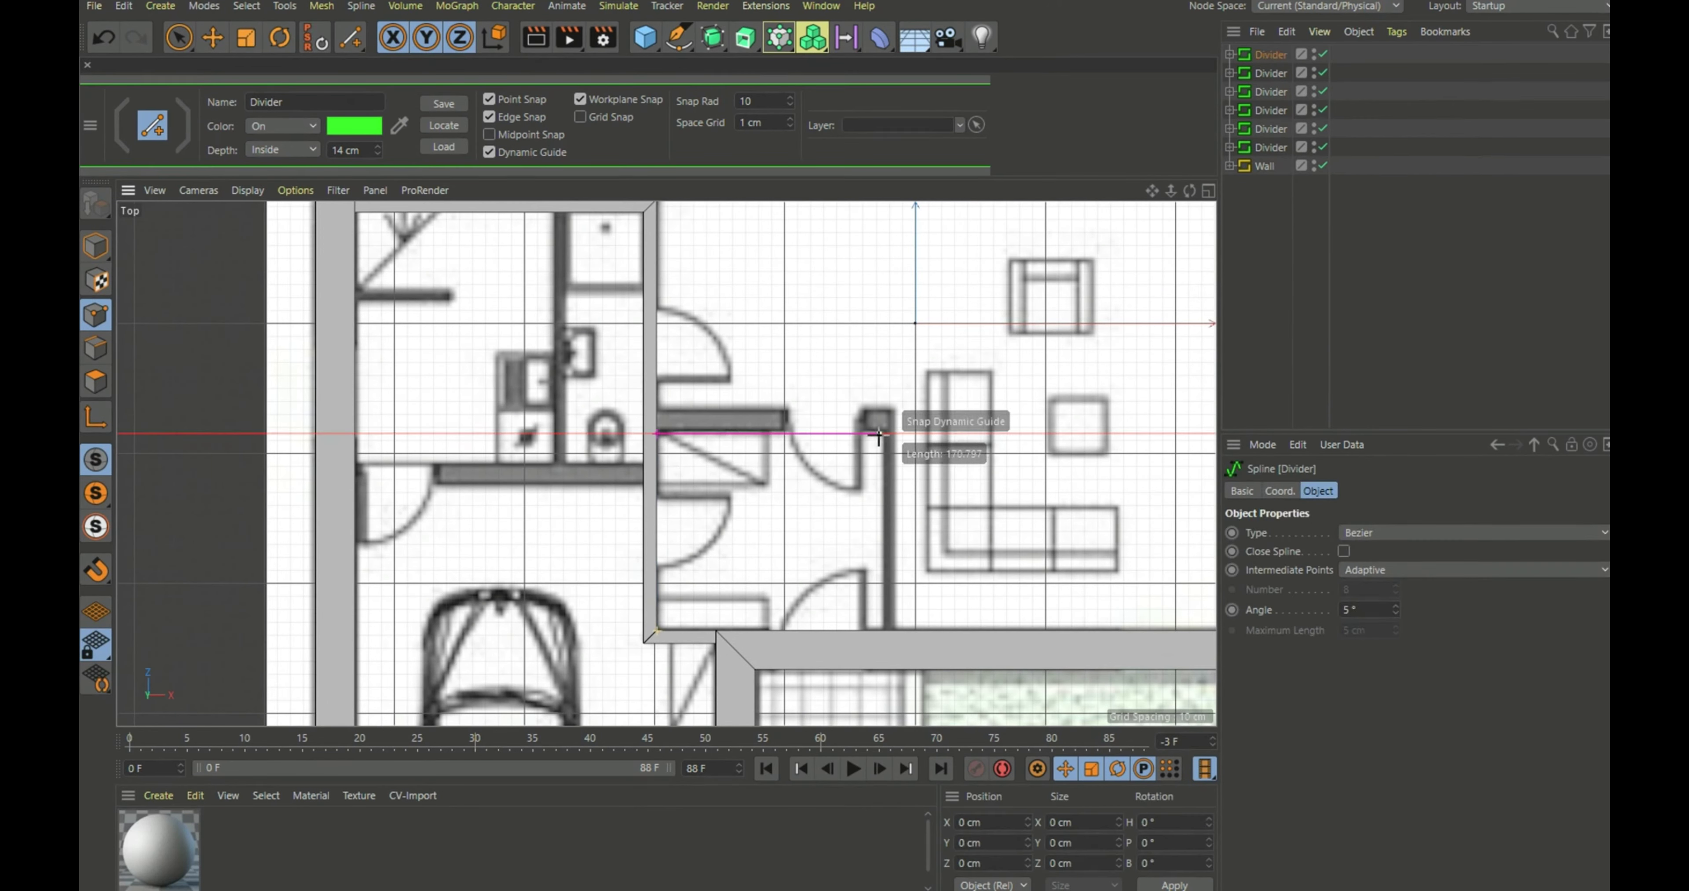
pyautogui.click(884, 433)
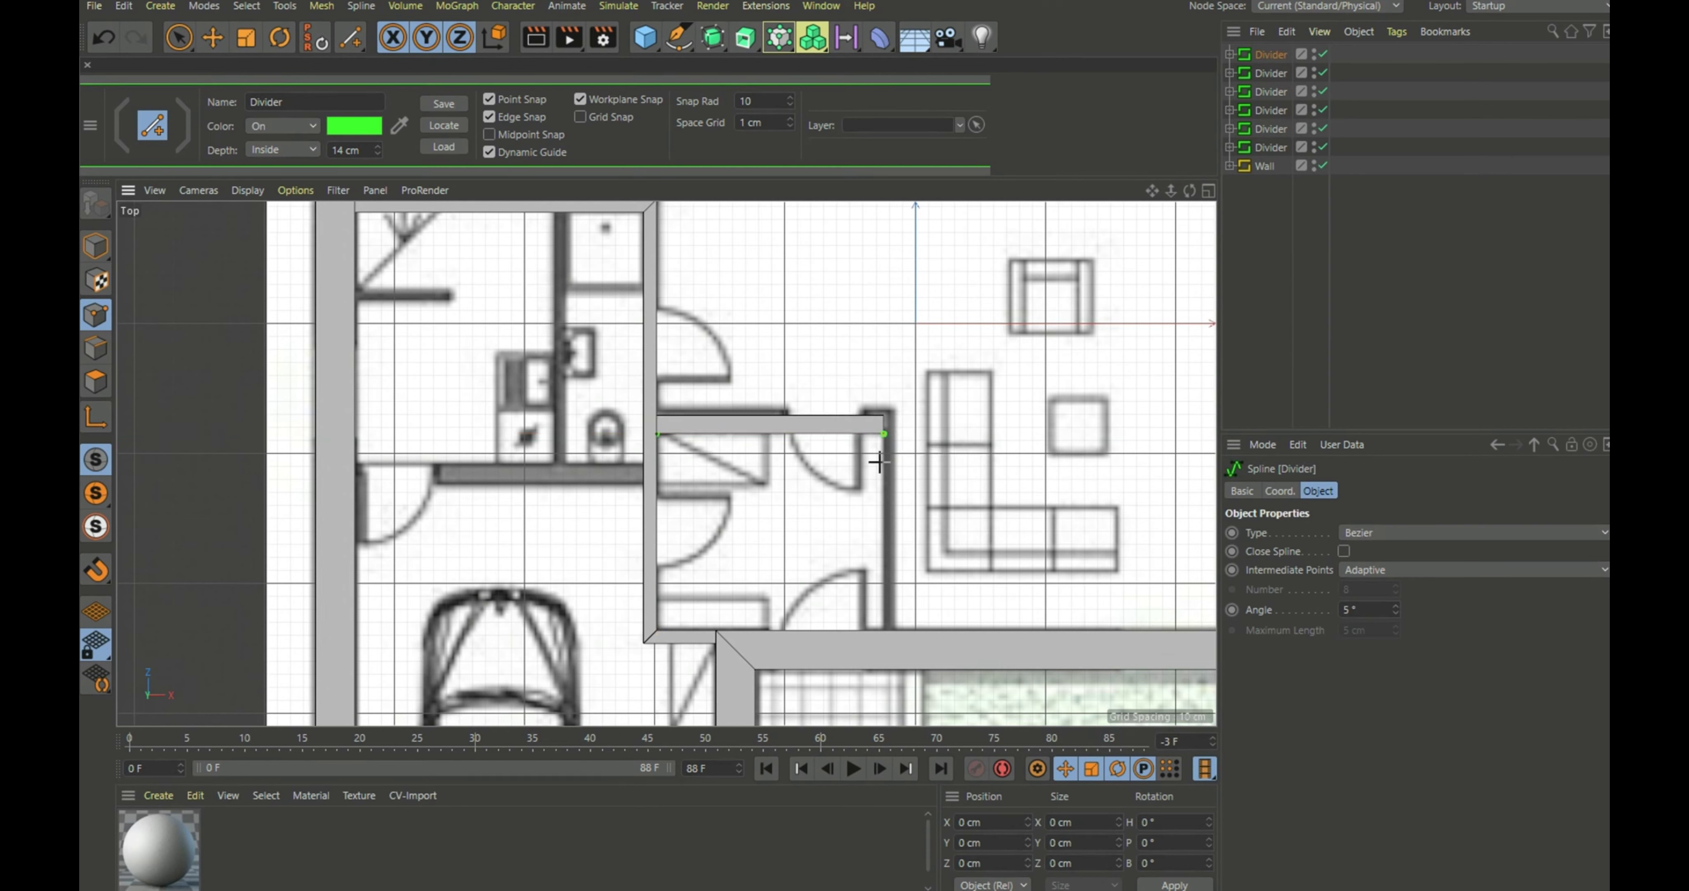
pyautogui.click(884, 629)
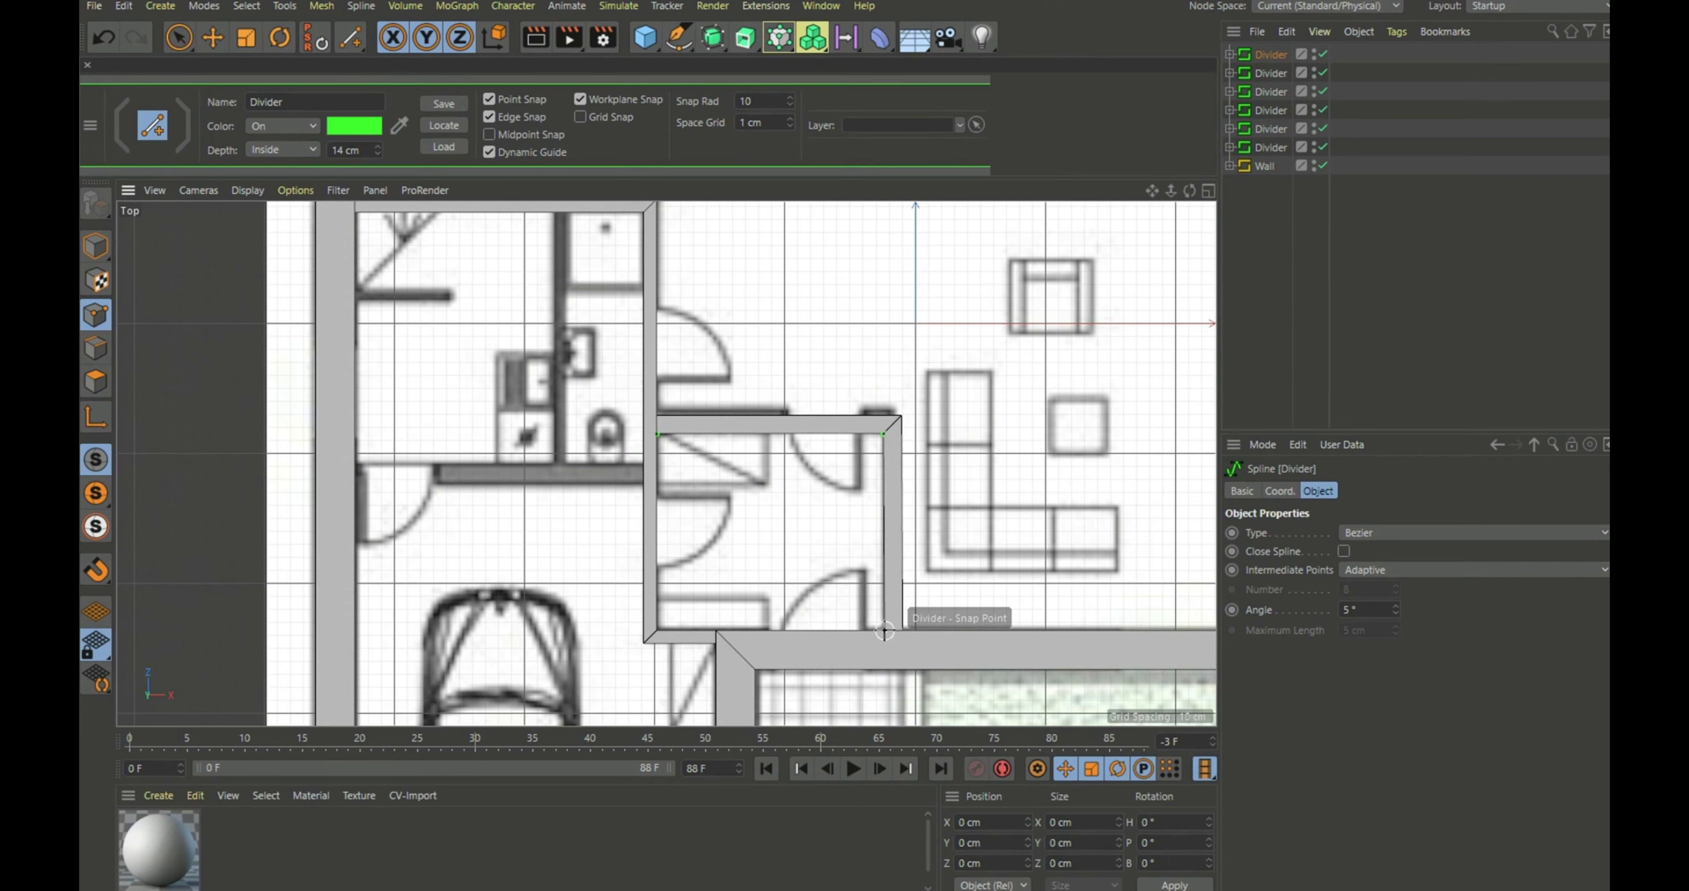
pyautogui.scroll(1, 956, 590)
pyautogui.scroll(1, 961, 597)
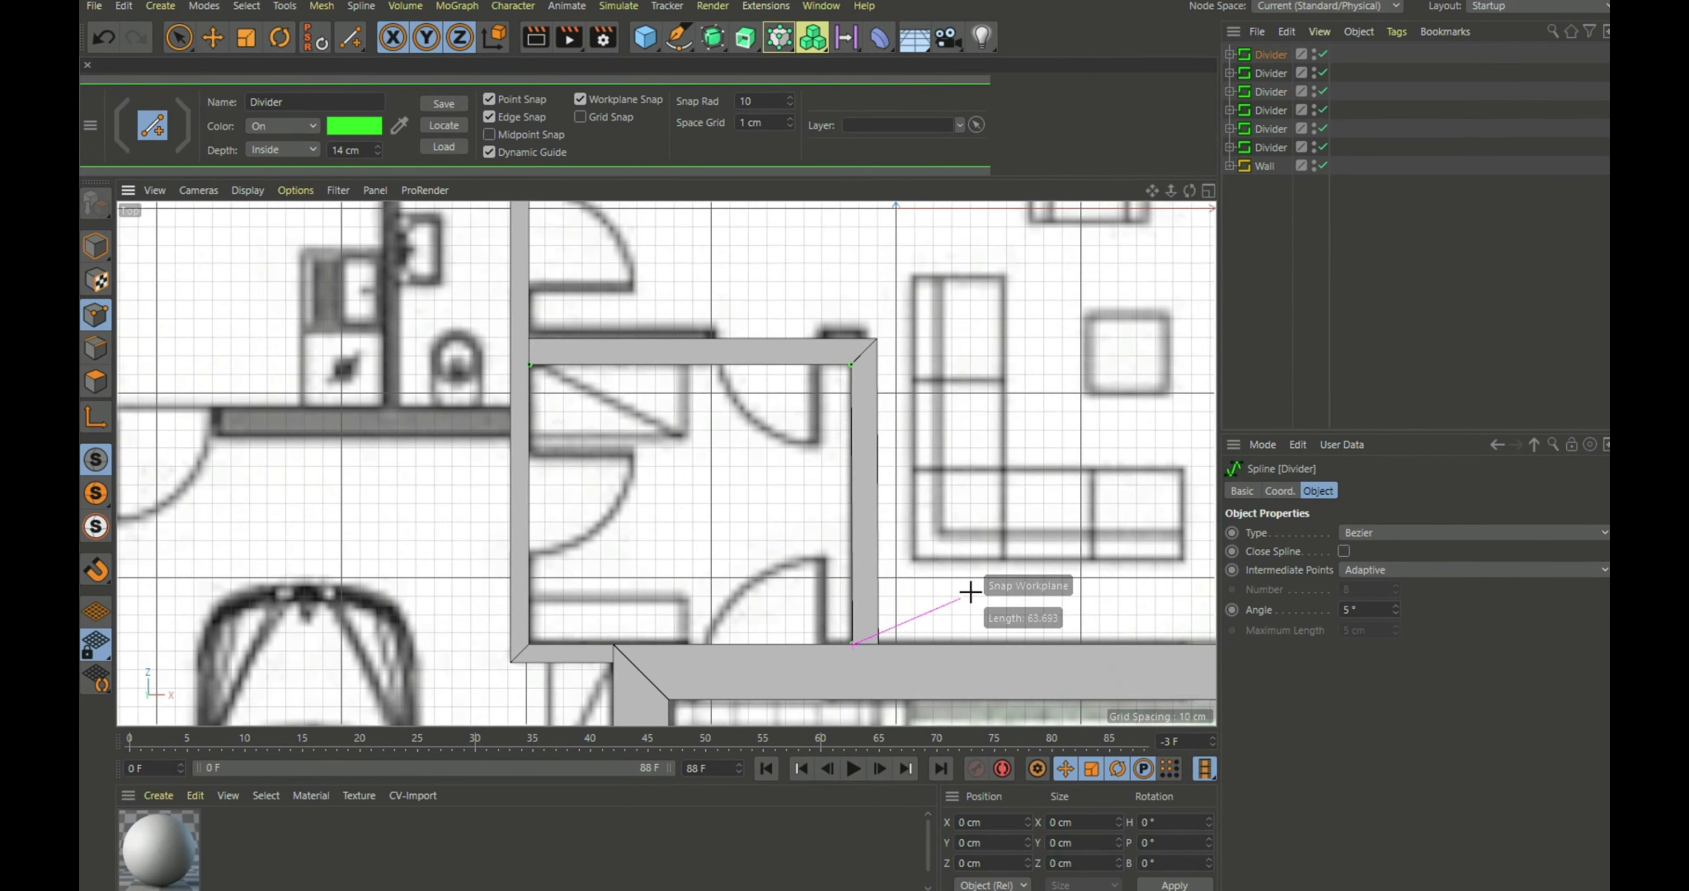
pyautogui.click(1252, 322)
# Draw the divider between garage and bathroom across to the outer wall, offset its 14 cm depth to the outside and finish it
pyautogui.scroll(-2, 990, 466)
pyautogui.scroll(-1, 989, 465)
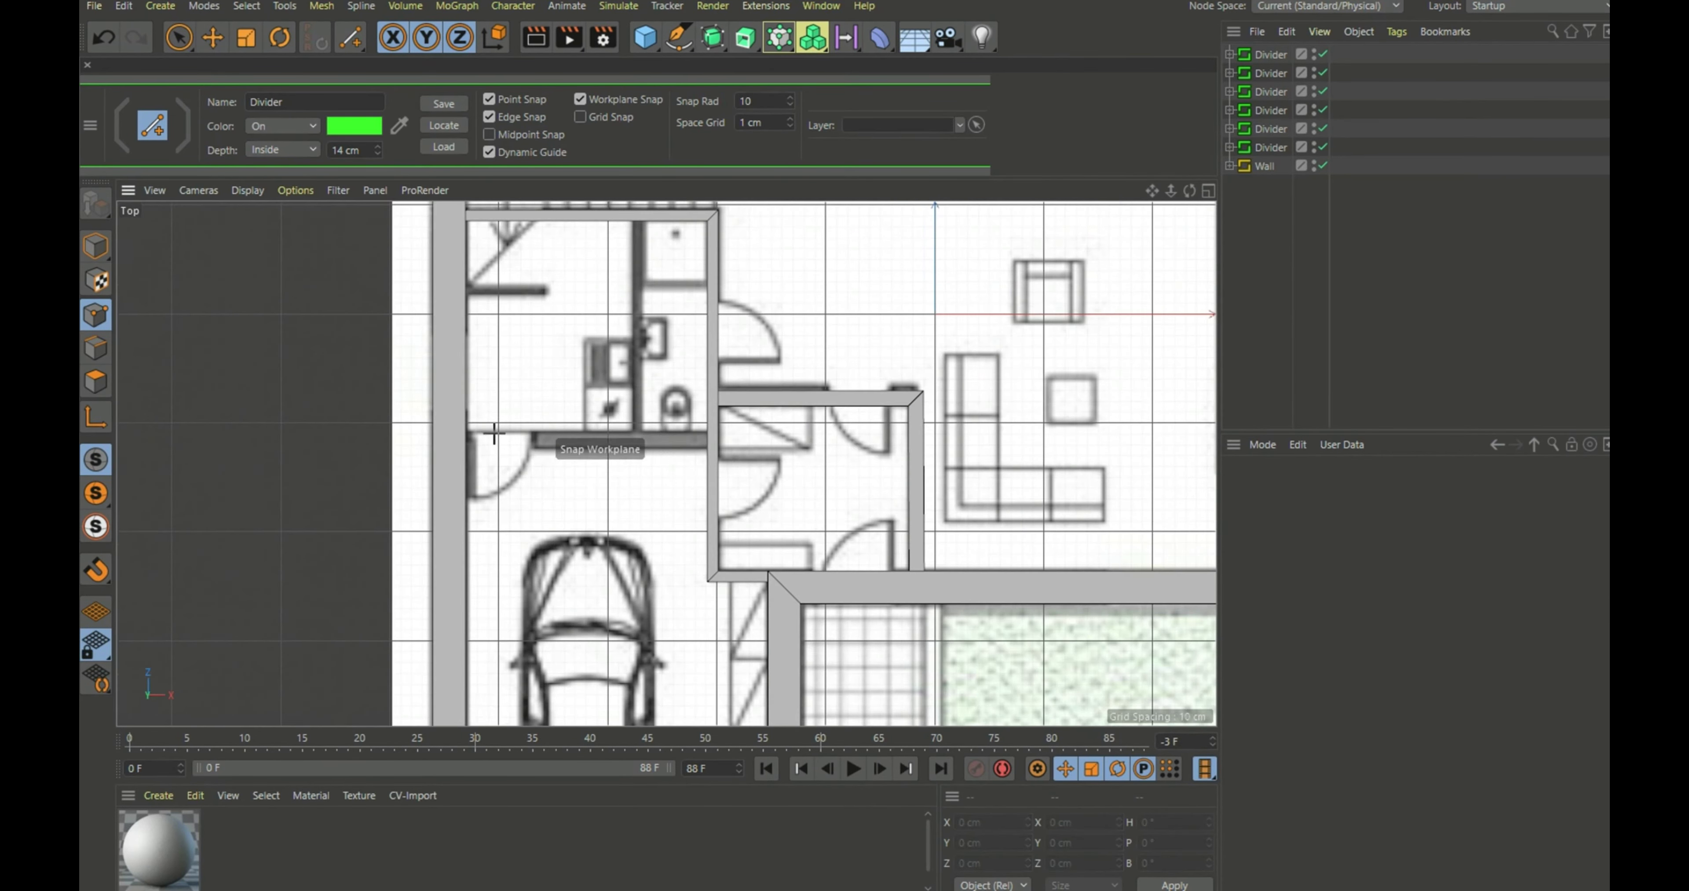
pyautogui.scroll(1, 509, 426)
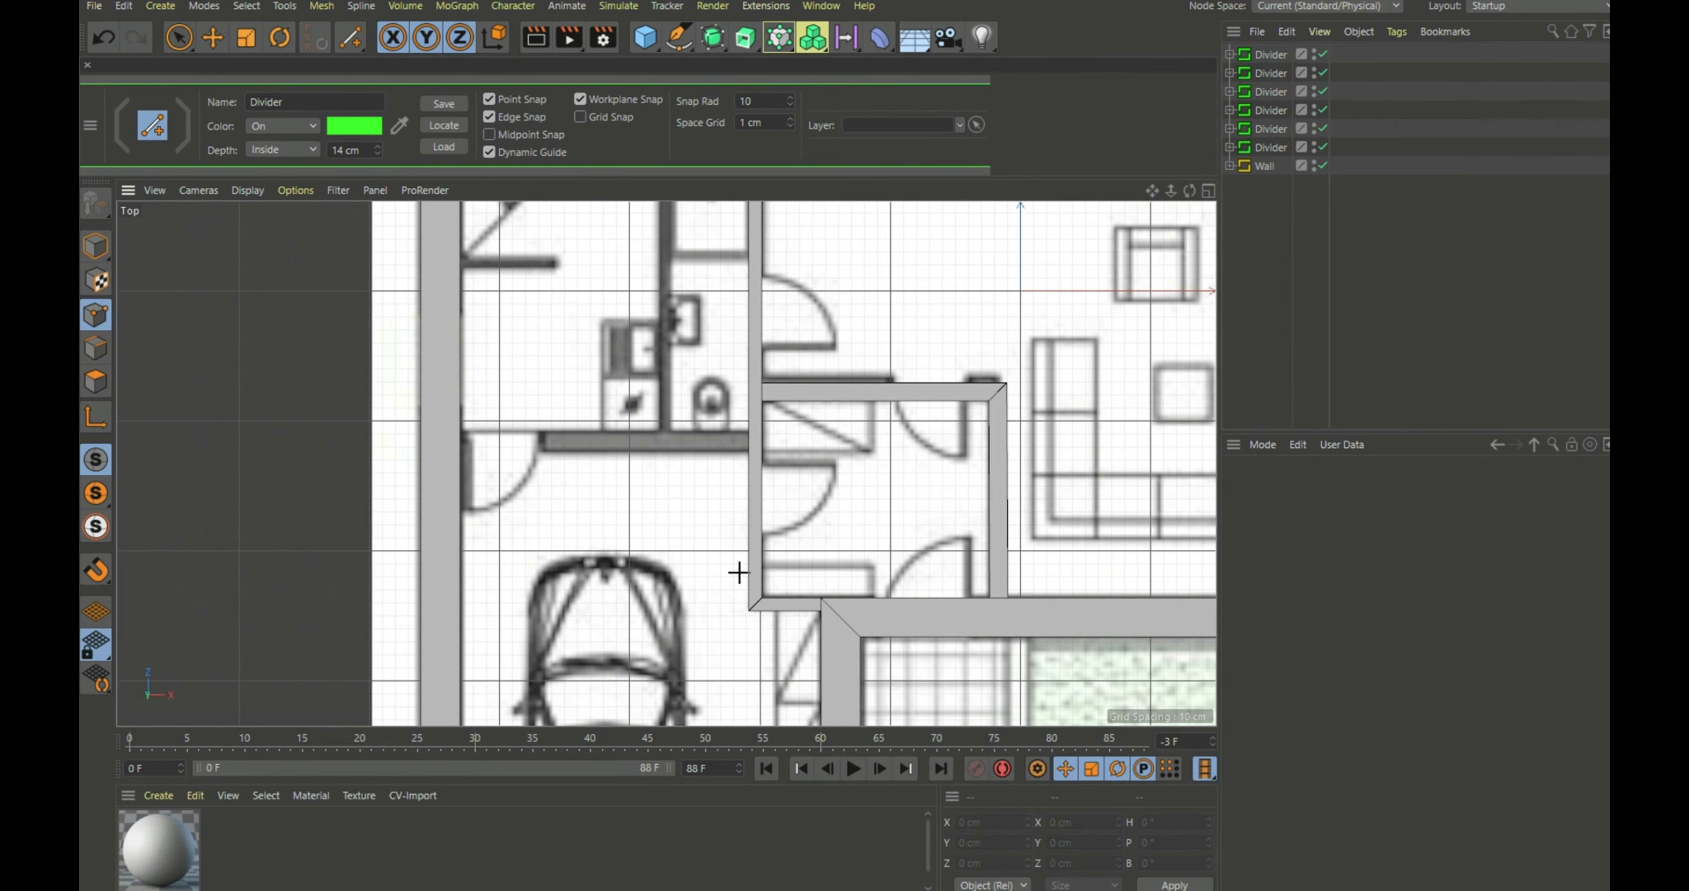
pyautogui.click(742, 450)
pyautogui.scroll(-1, 719, 502)
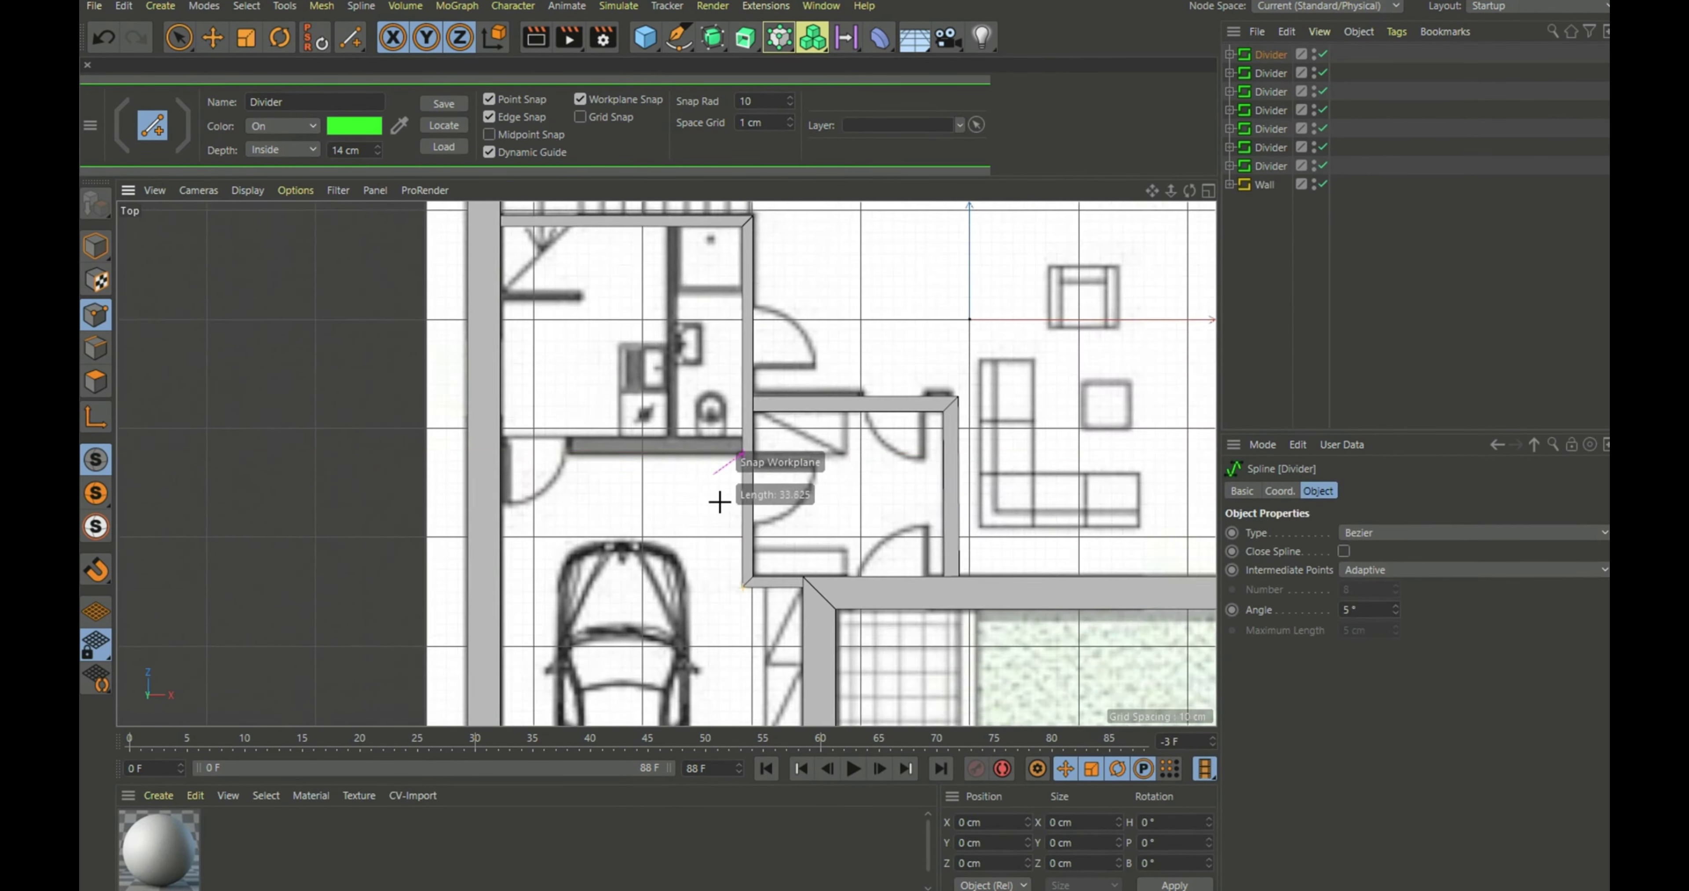
pyautogui.scroll(-1, 719, 502)
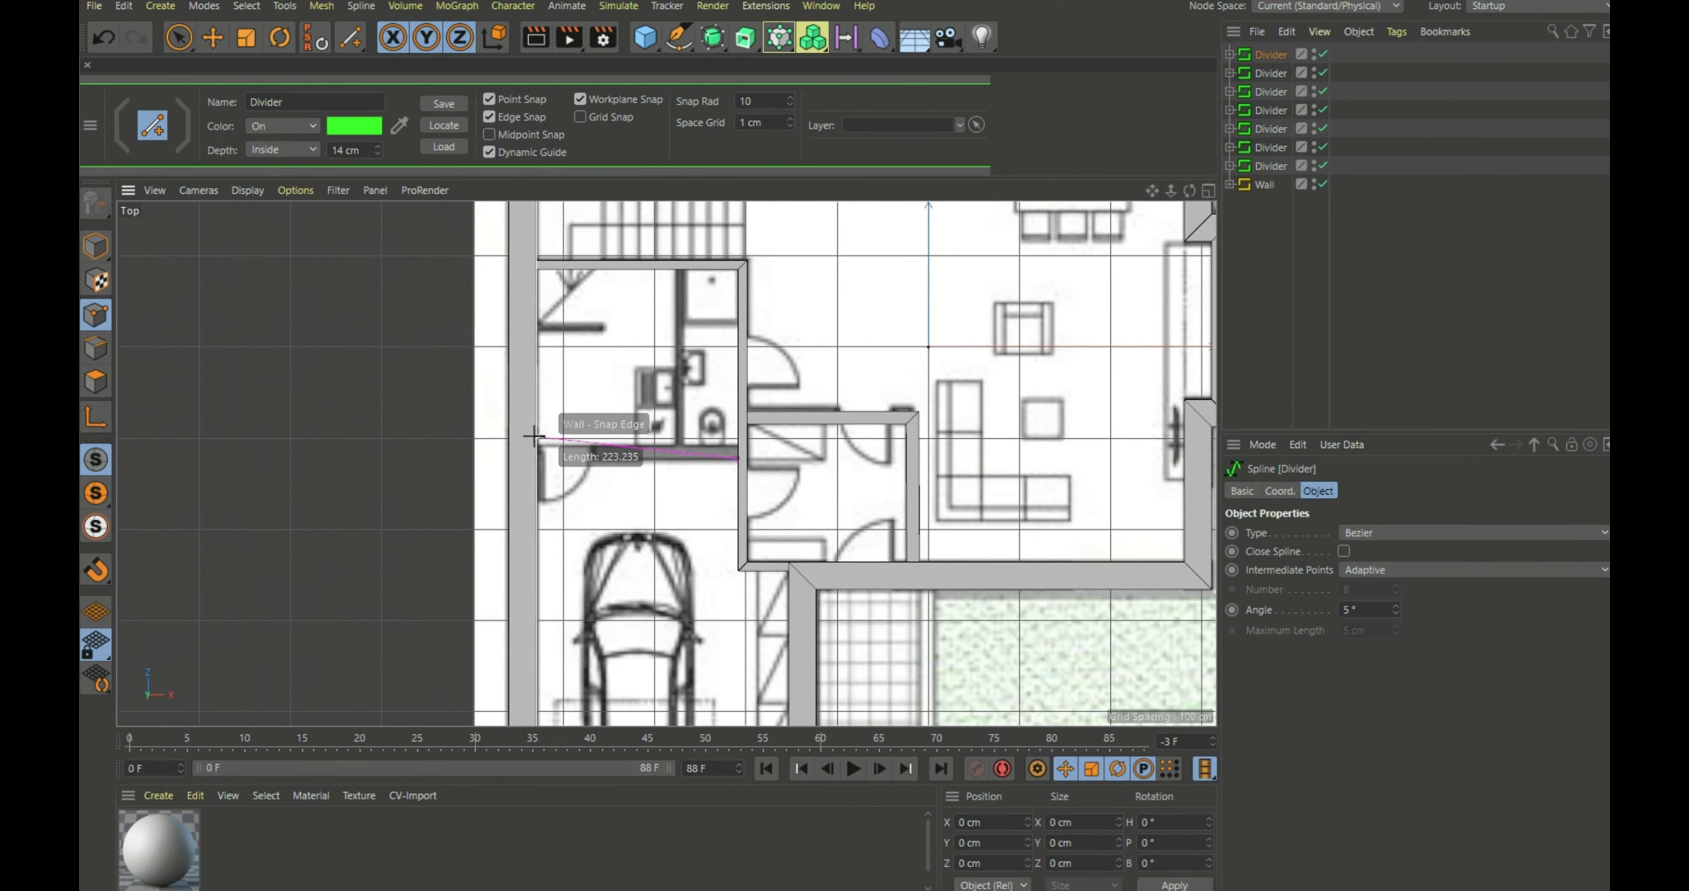
pyautogui.click(536, 457)
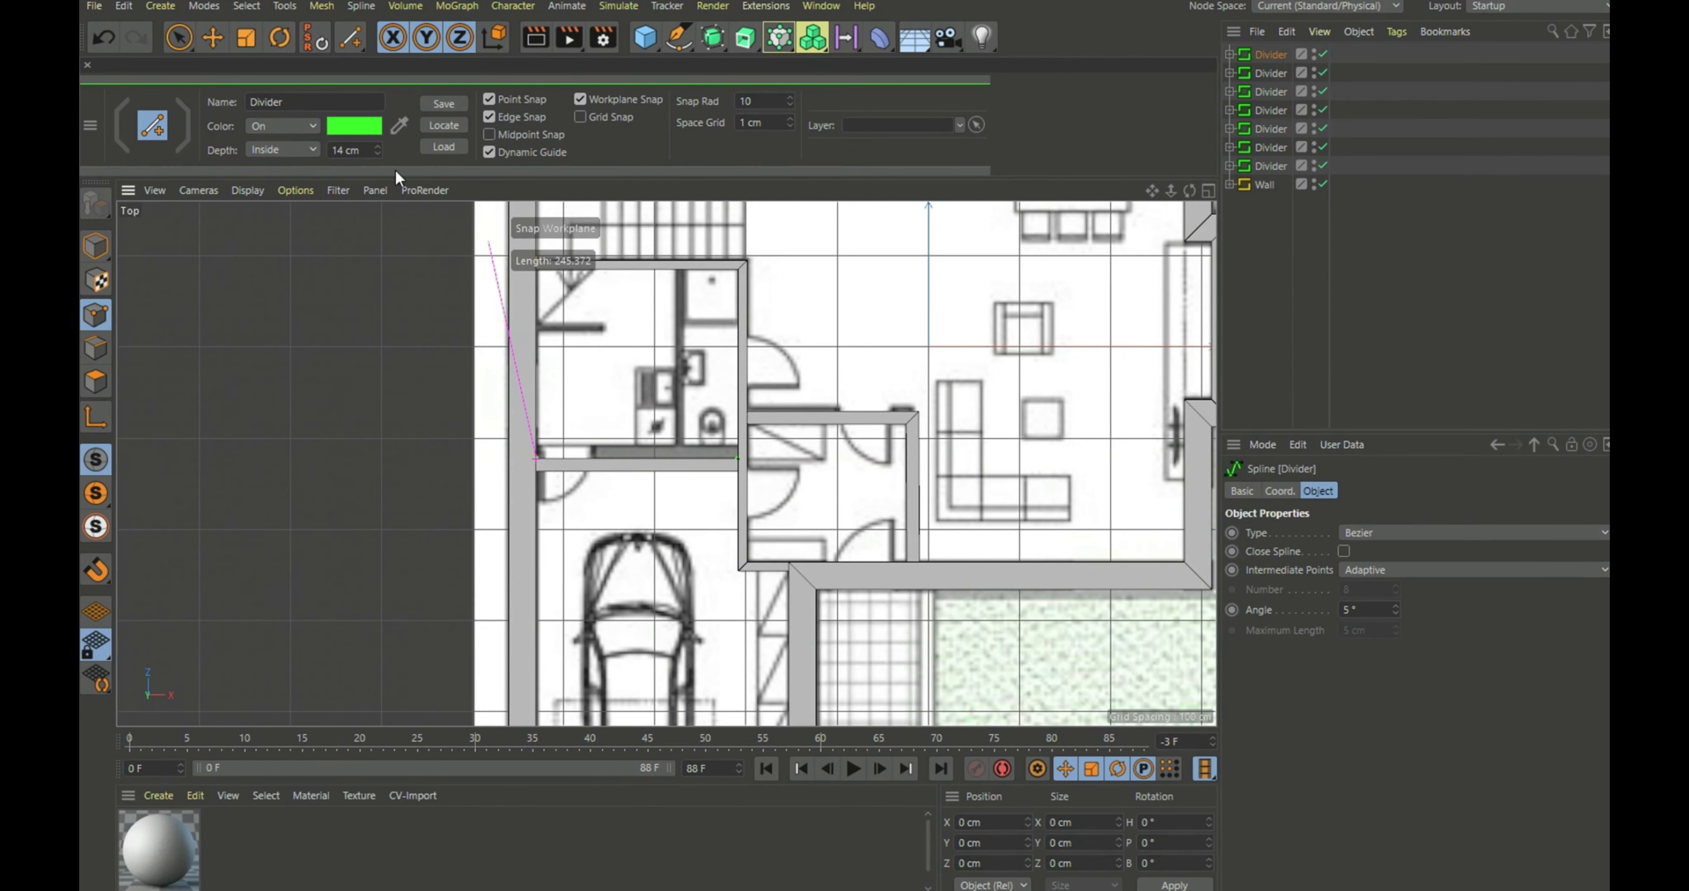
pyautogui.click(285, 192)
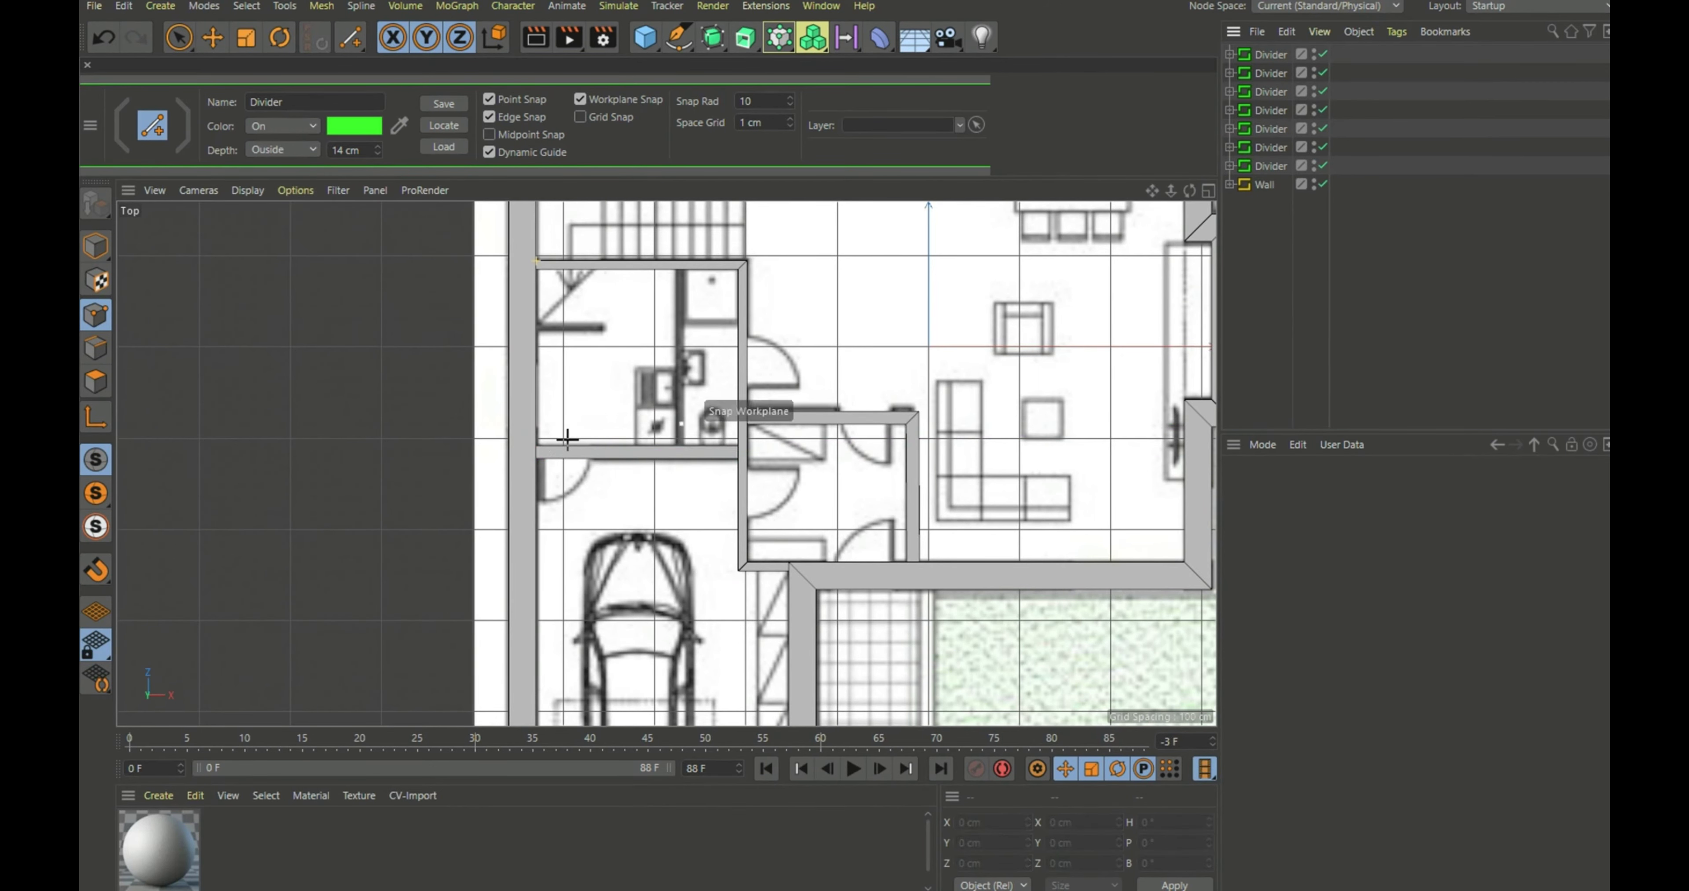
# Turn the depth off and set the name of the next spline to Pavement
pyautogui.scroll(-5, 543, 443)
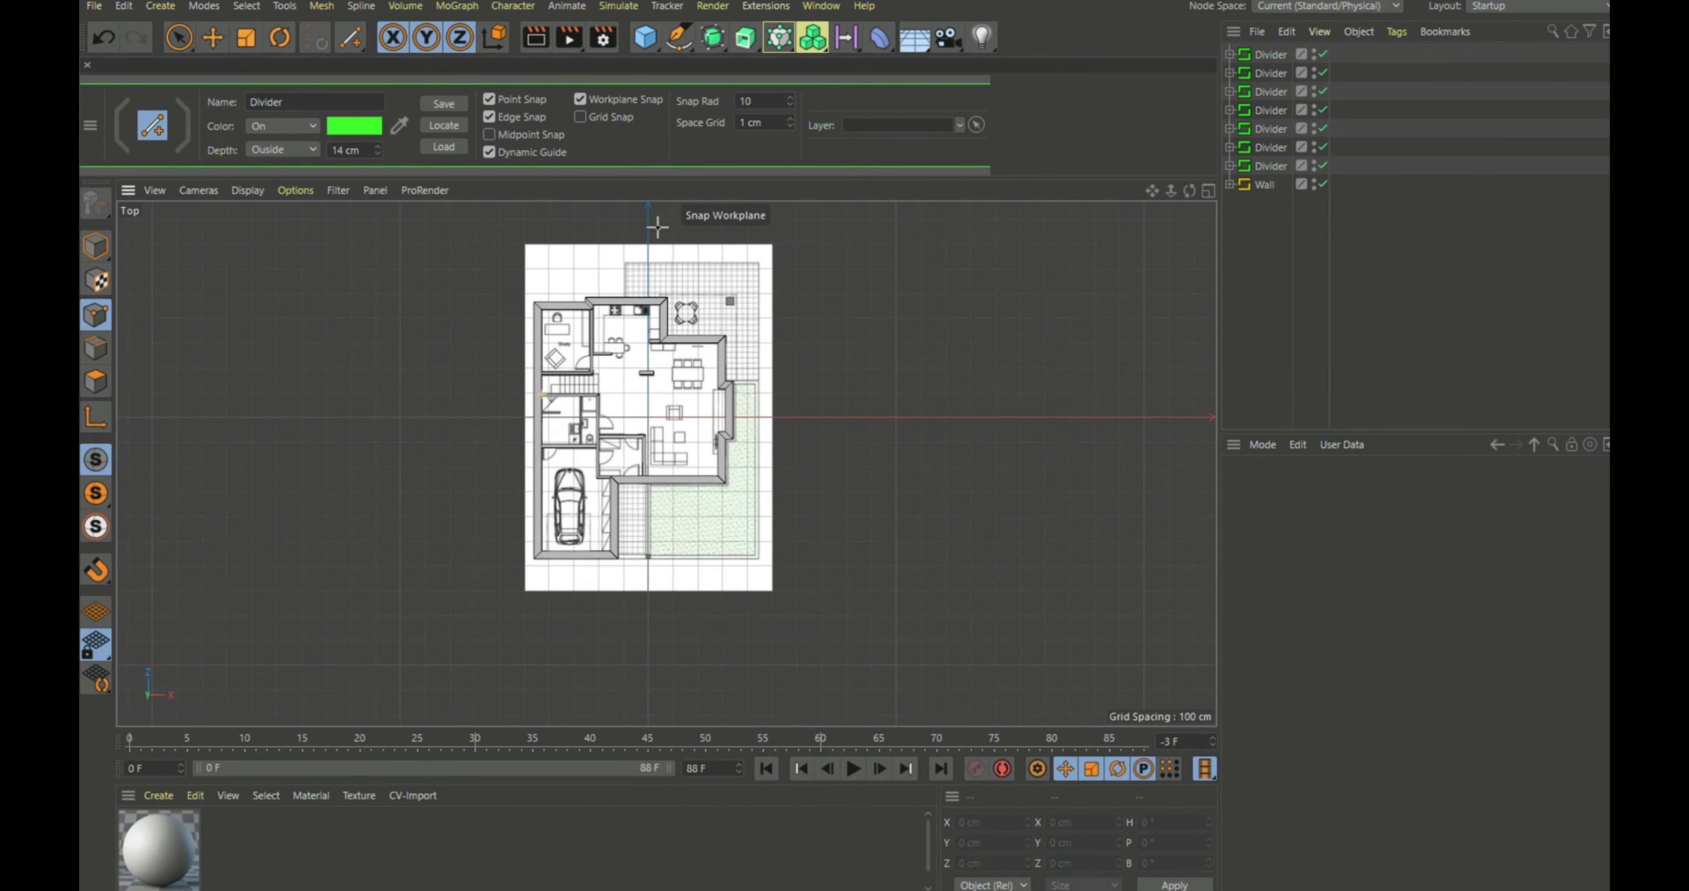
pyautogui.scroll(3, 819, 243)
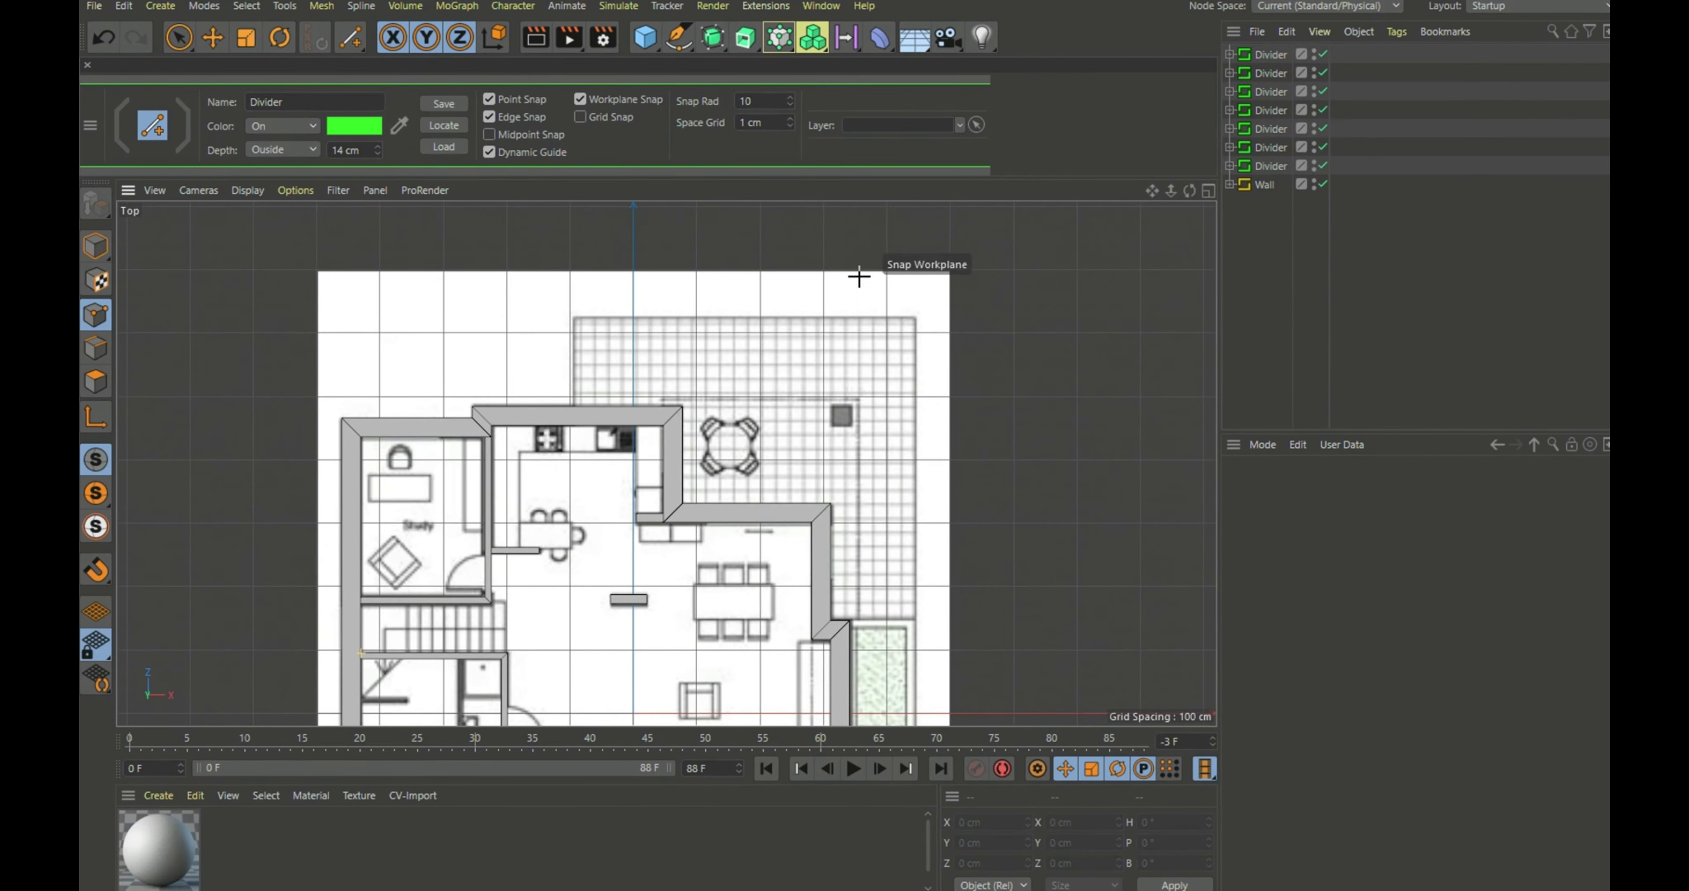
pyautogui.scroll(1, 859, 278)
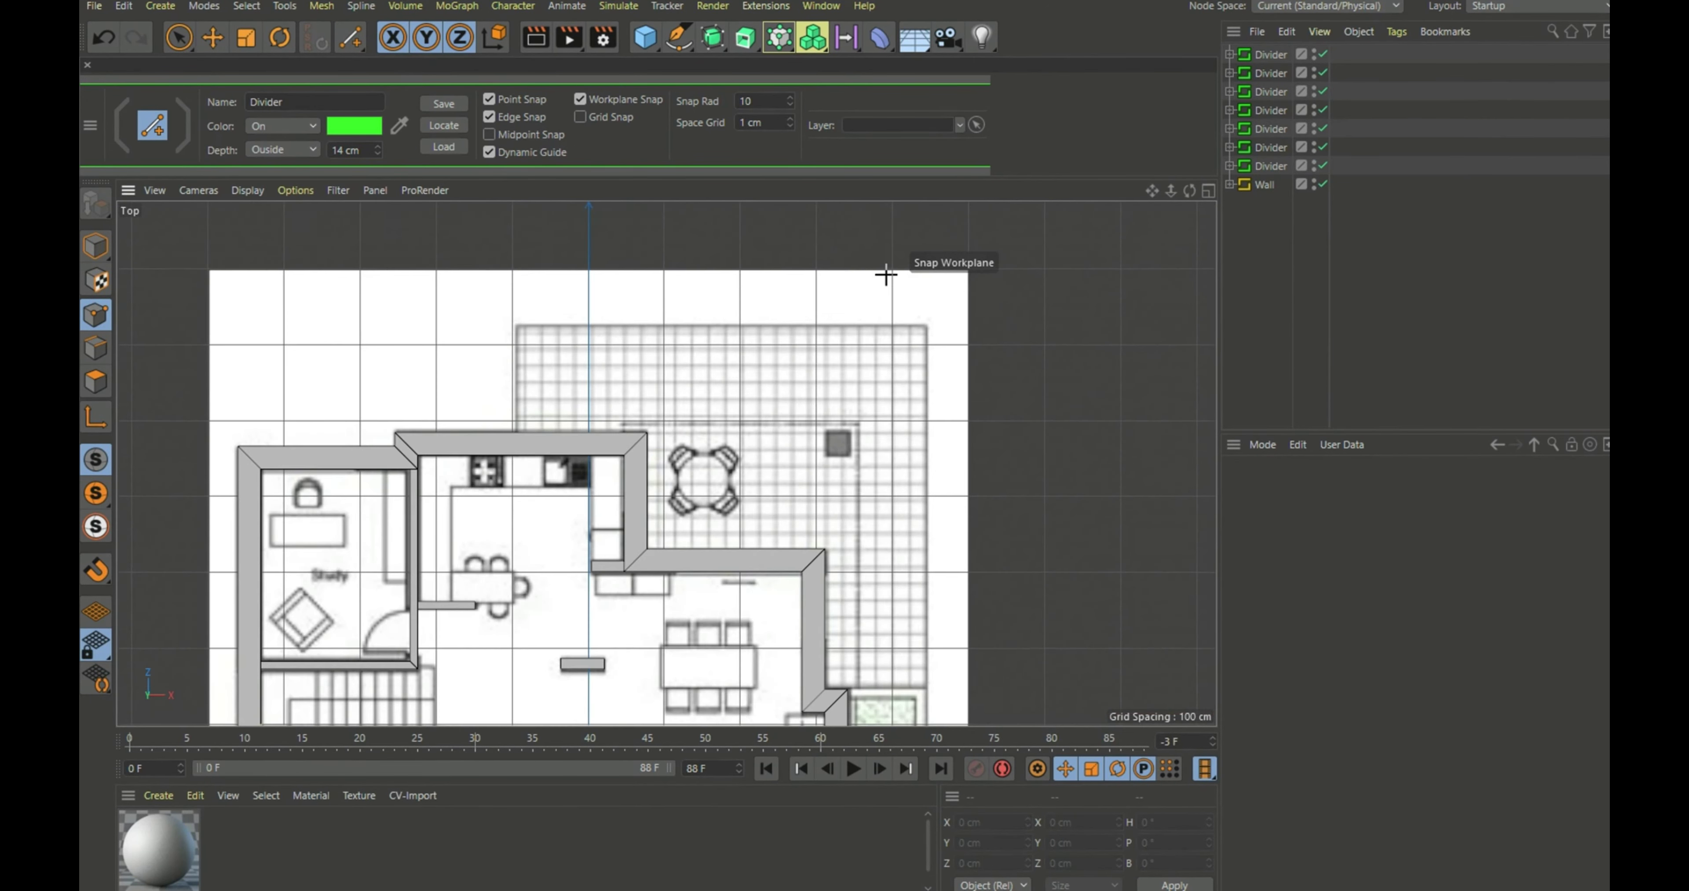
pyautogui.click(313, 150)
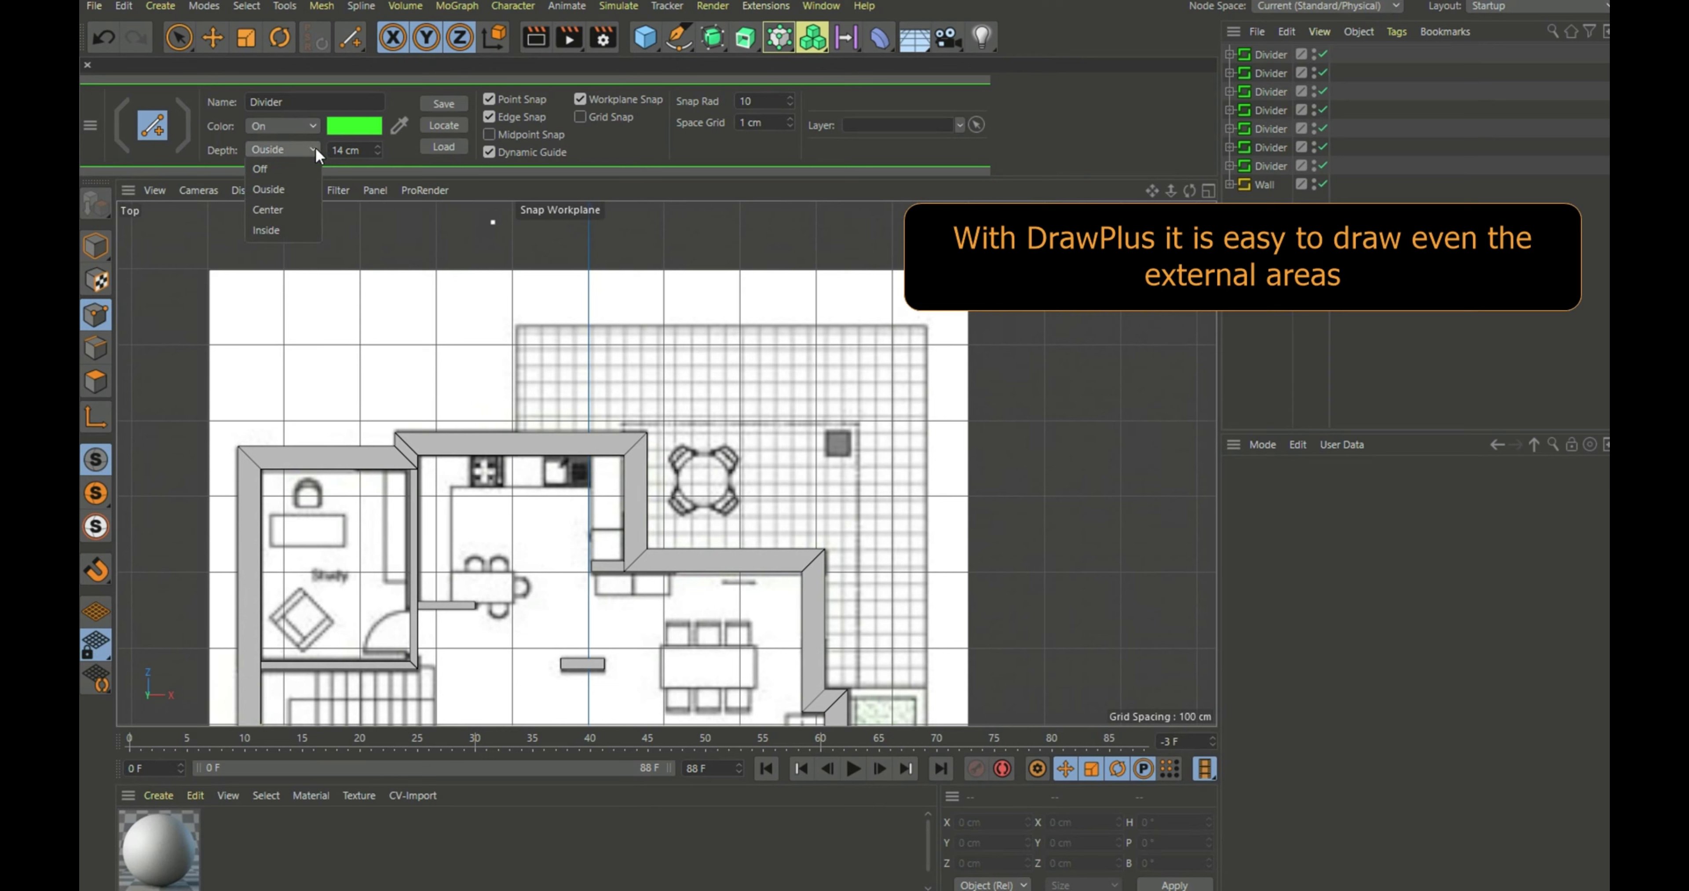
pyautogui.click(301, 168)
pyautogui.moveTo(283, 102); pyautogui.dragTo(208, 103)
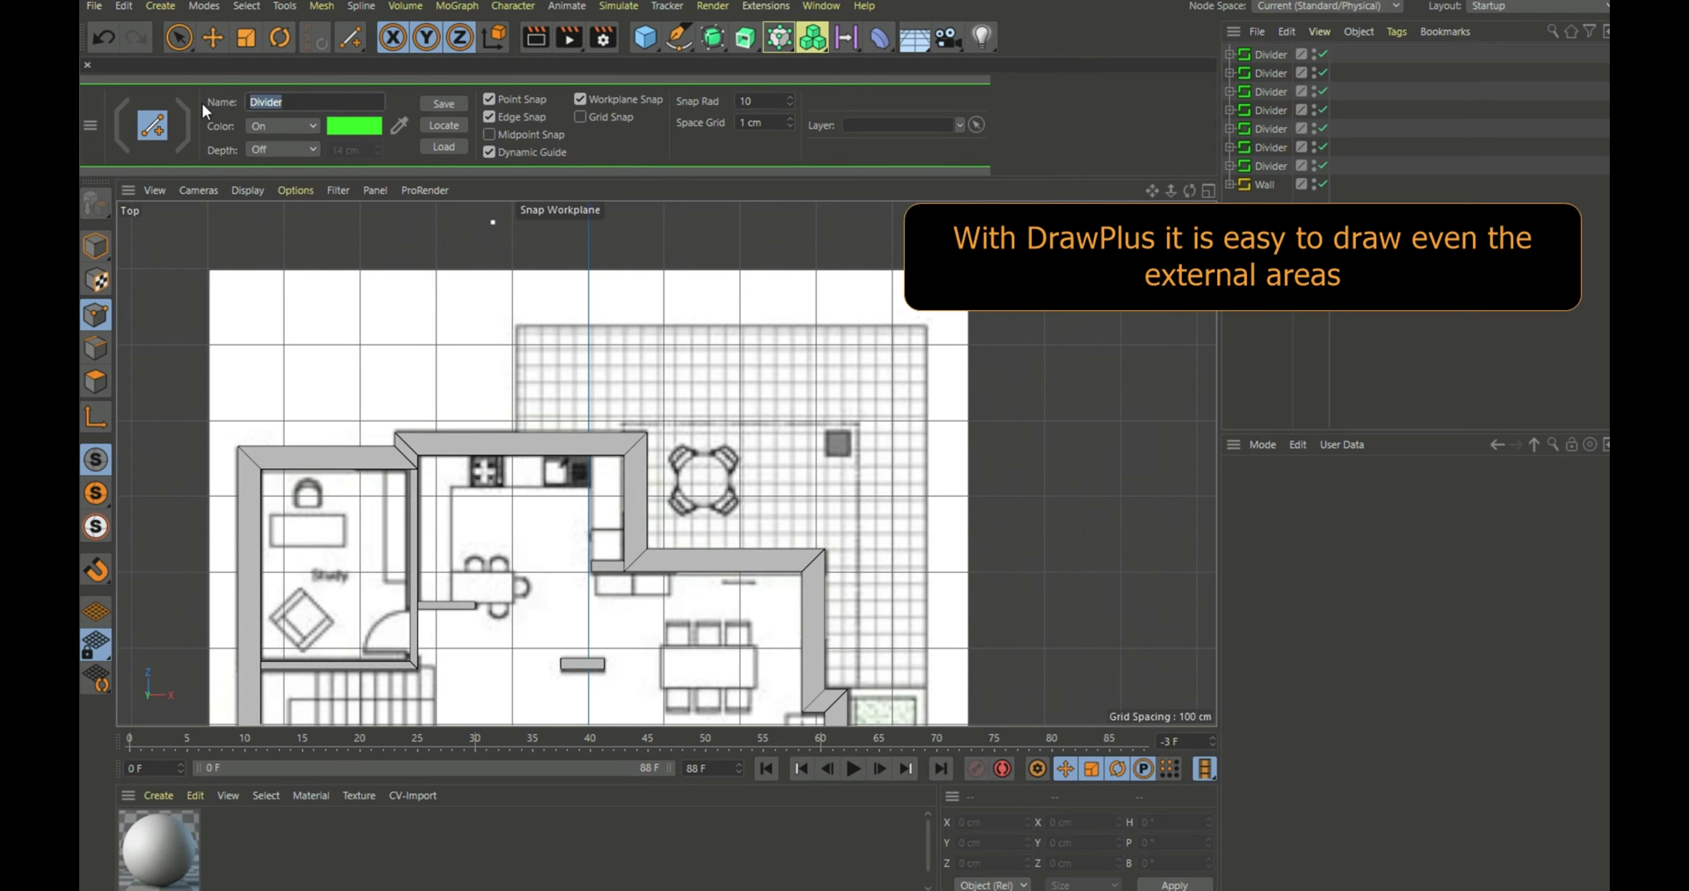
pyautogui.write('Pave')
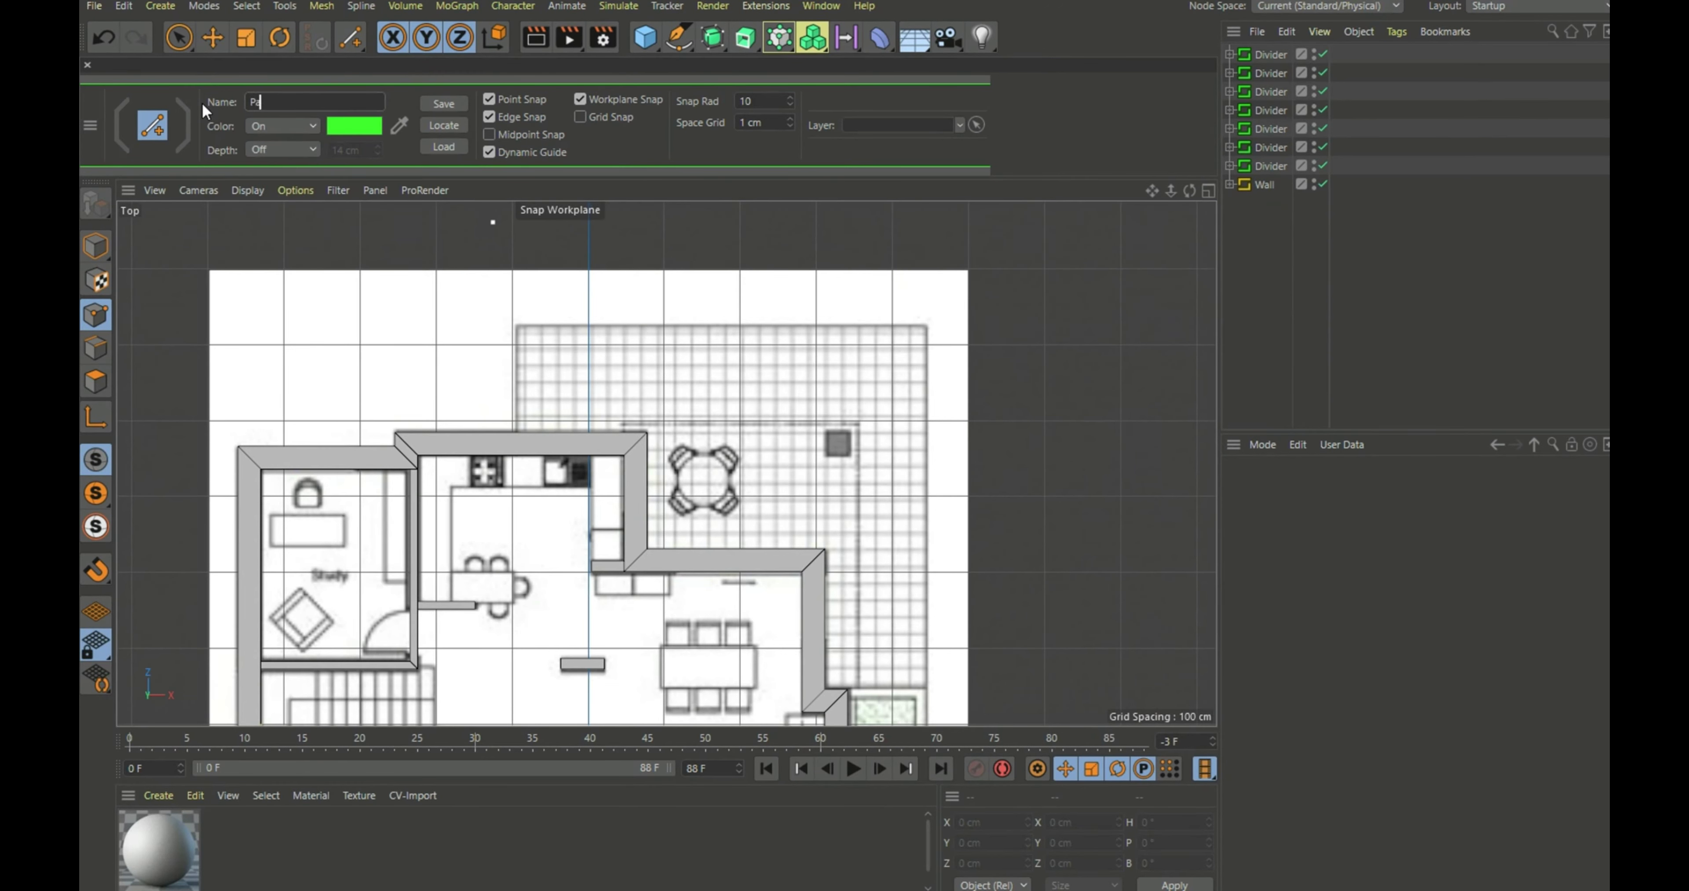
pyautogui.write('ment')
# Trace the Pavement spline from the kitchen wall's outer corner along the stepped outer walls to the terrace's lower outer corner
pyautogui.click(156, 131)
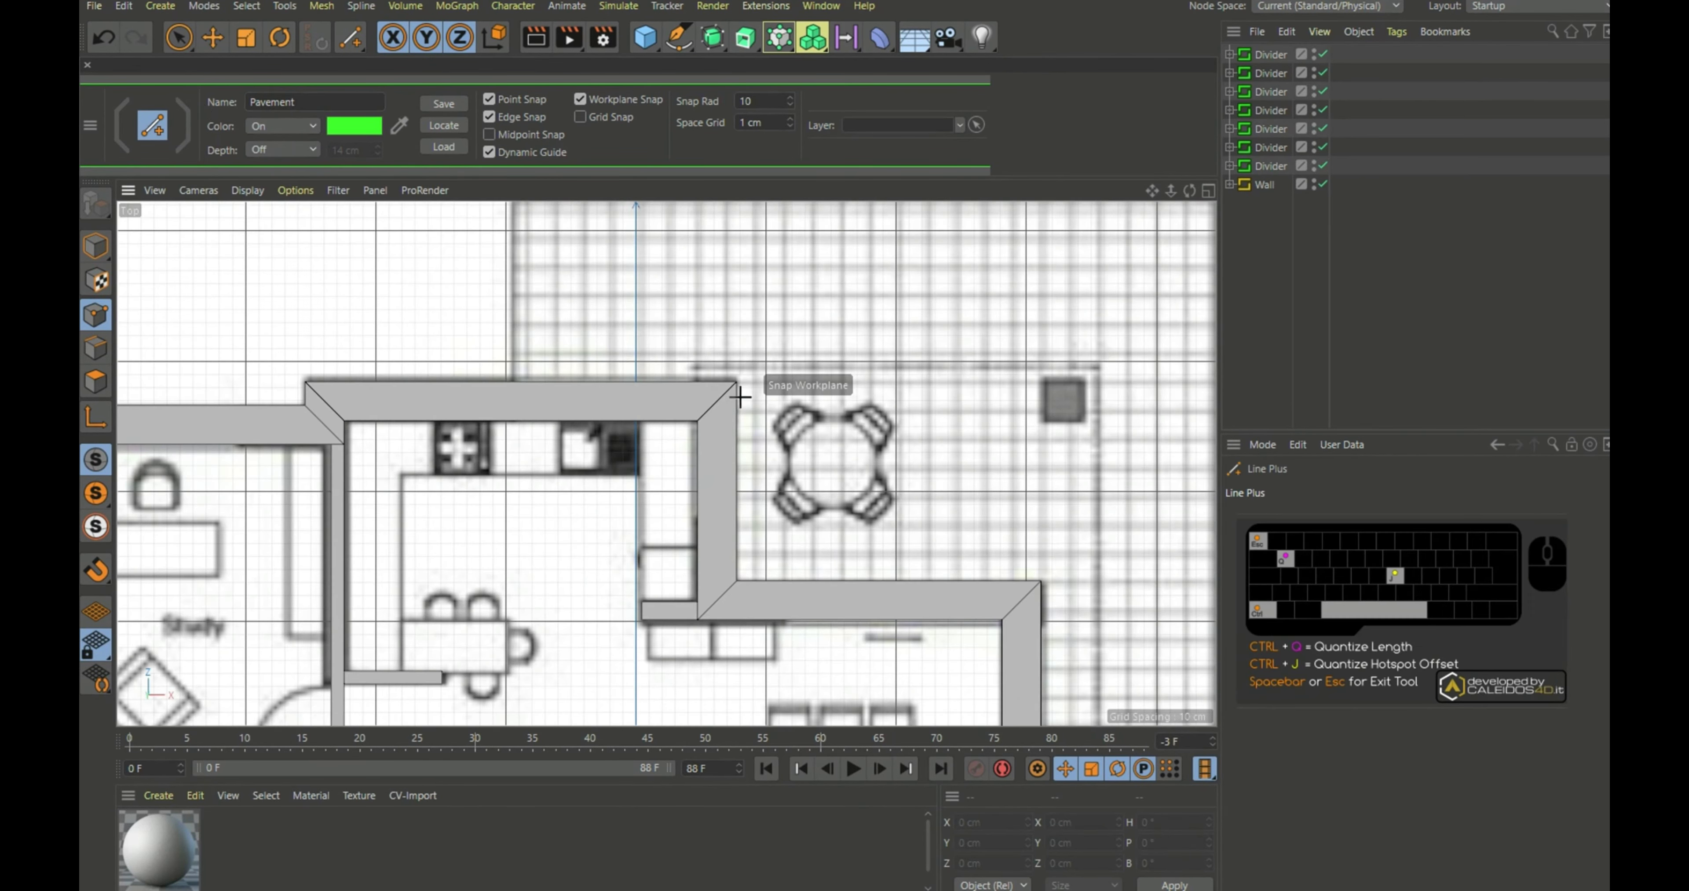
pyautogui.click(732, 383)
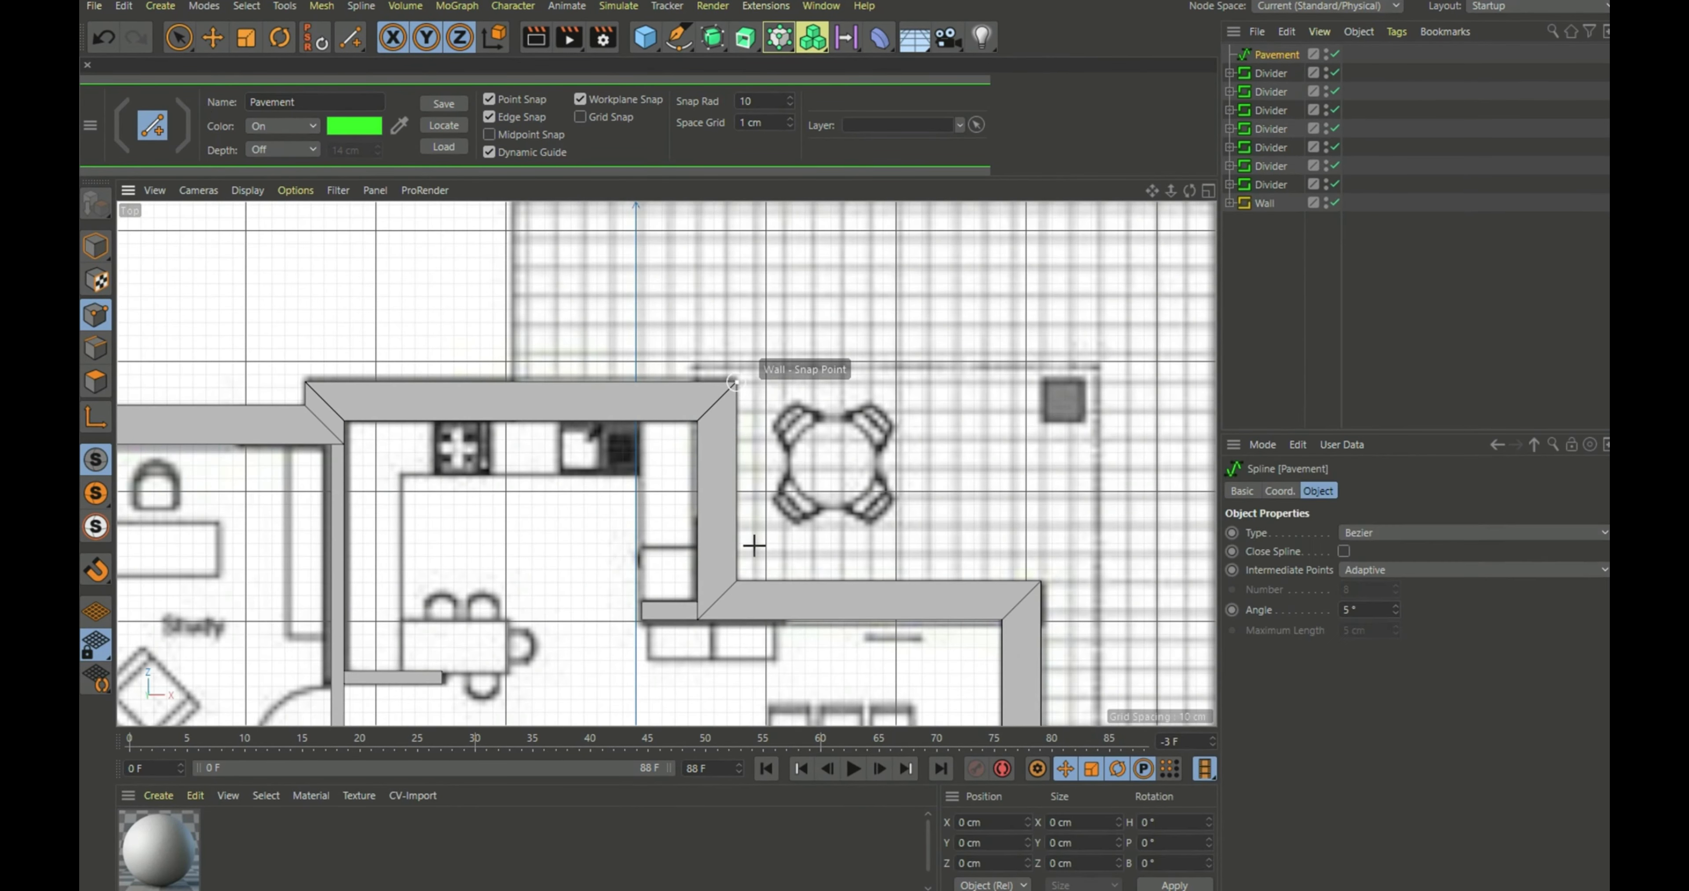
pyautogui.click(736, 581)
pyautogui.click(1036, 584)
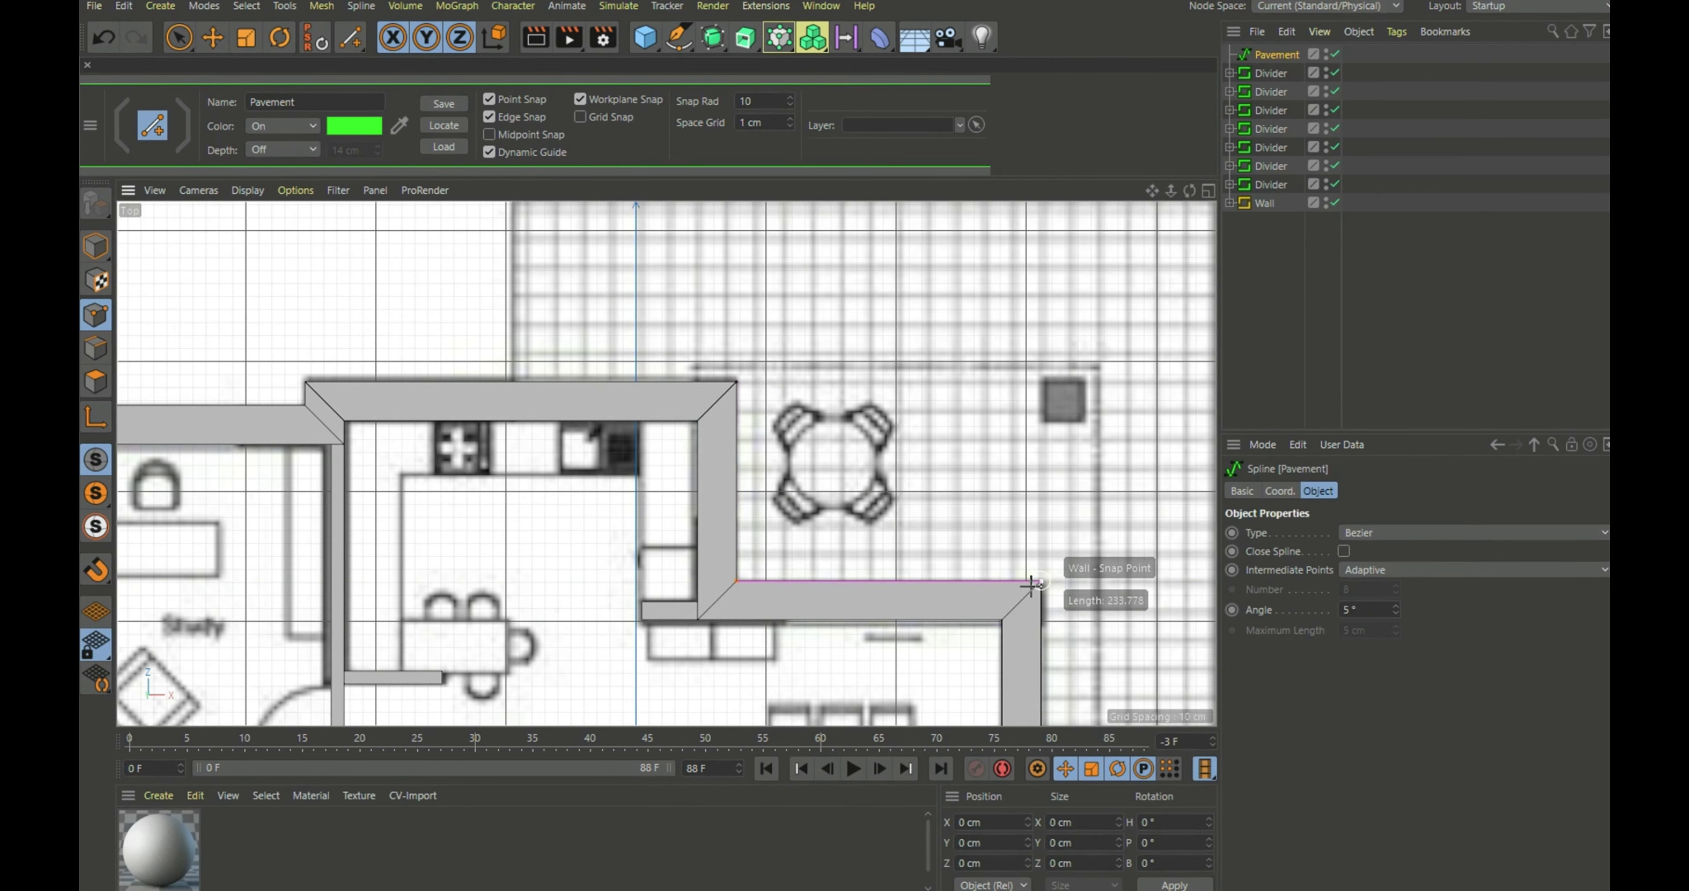
pyautogui.scroll(-5, 741, 349)
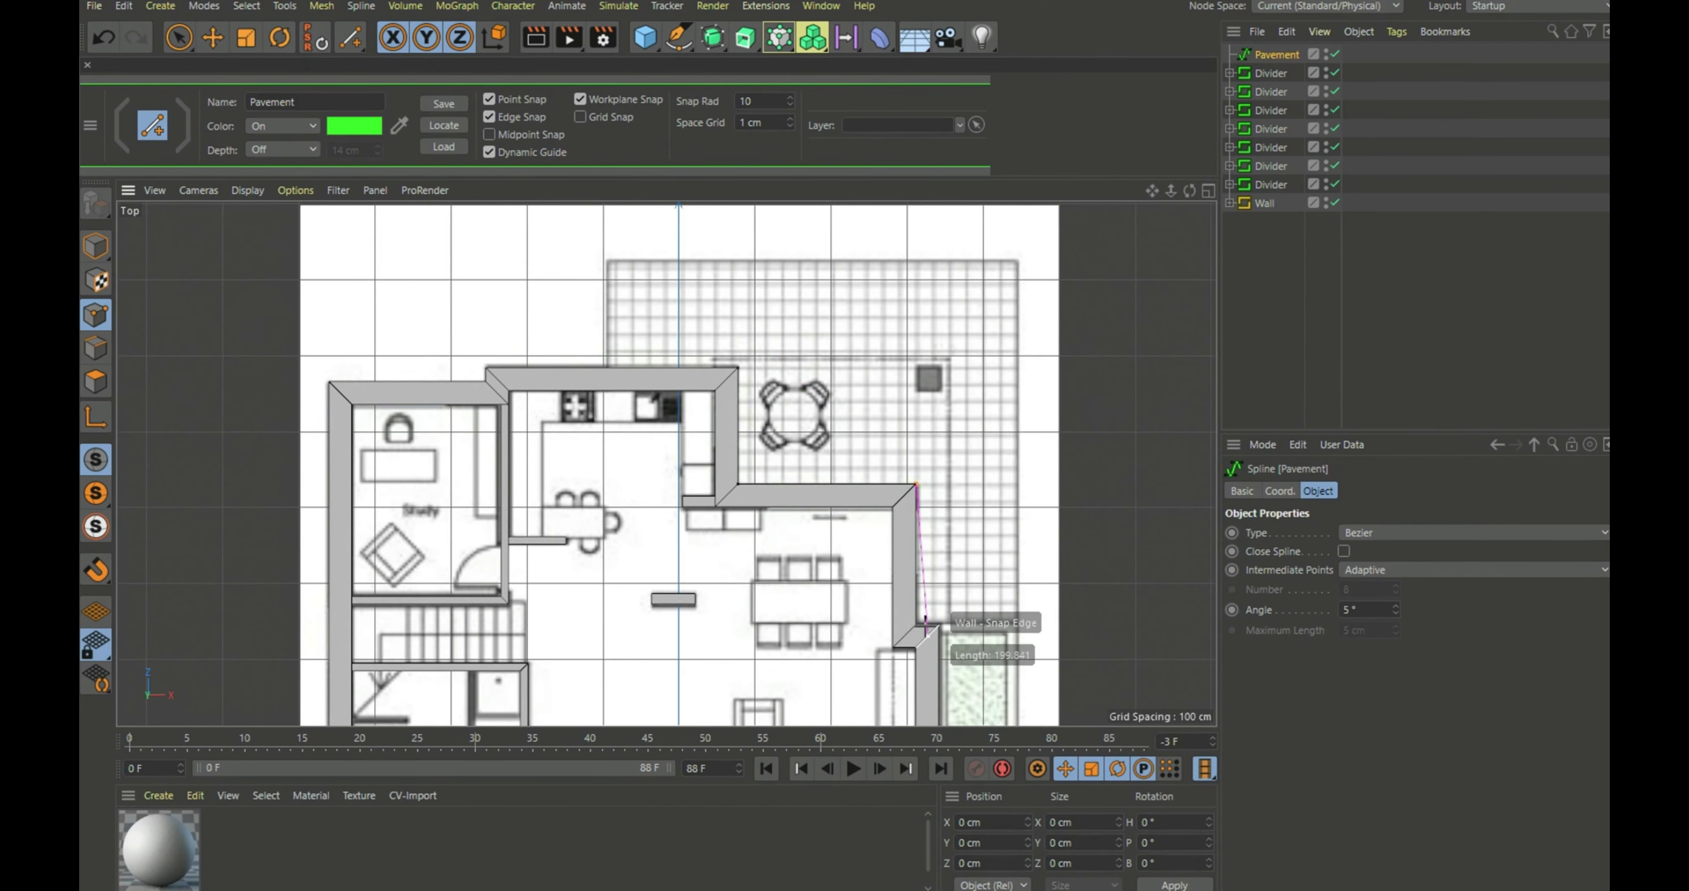
pyautogui.click(917, 622)
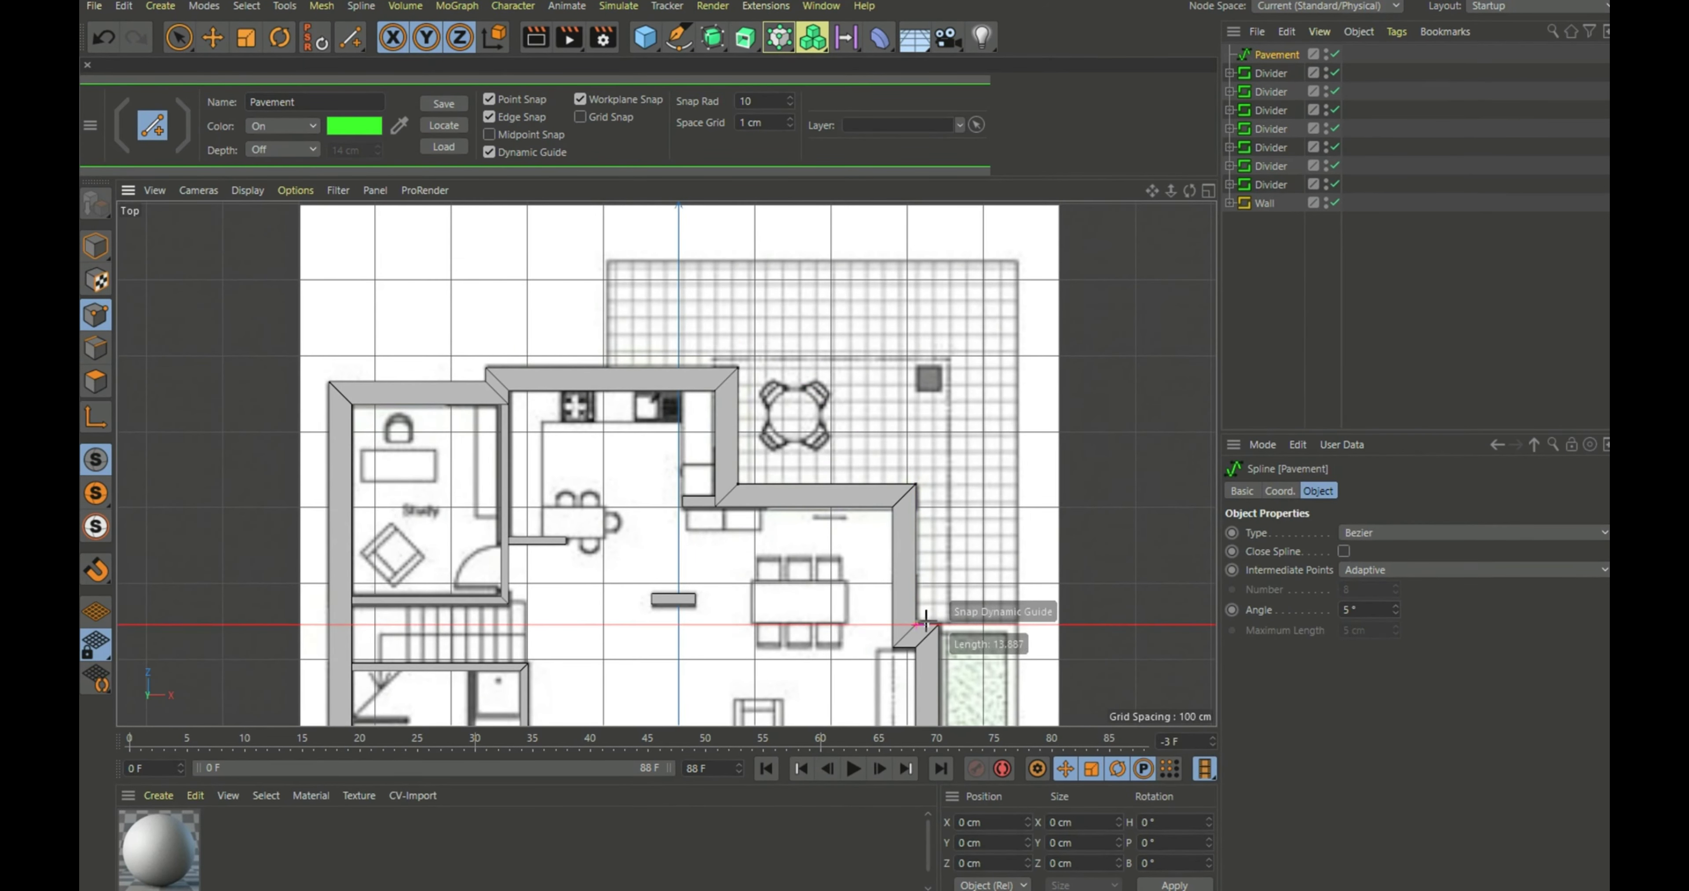
pyautogui.click(1019, 625)
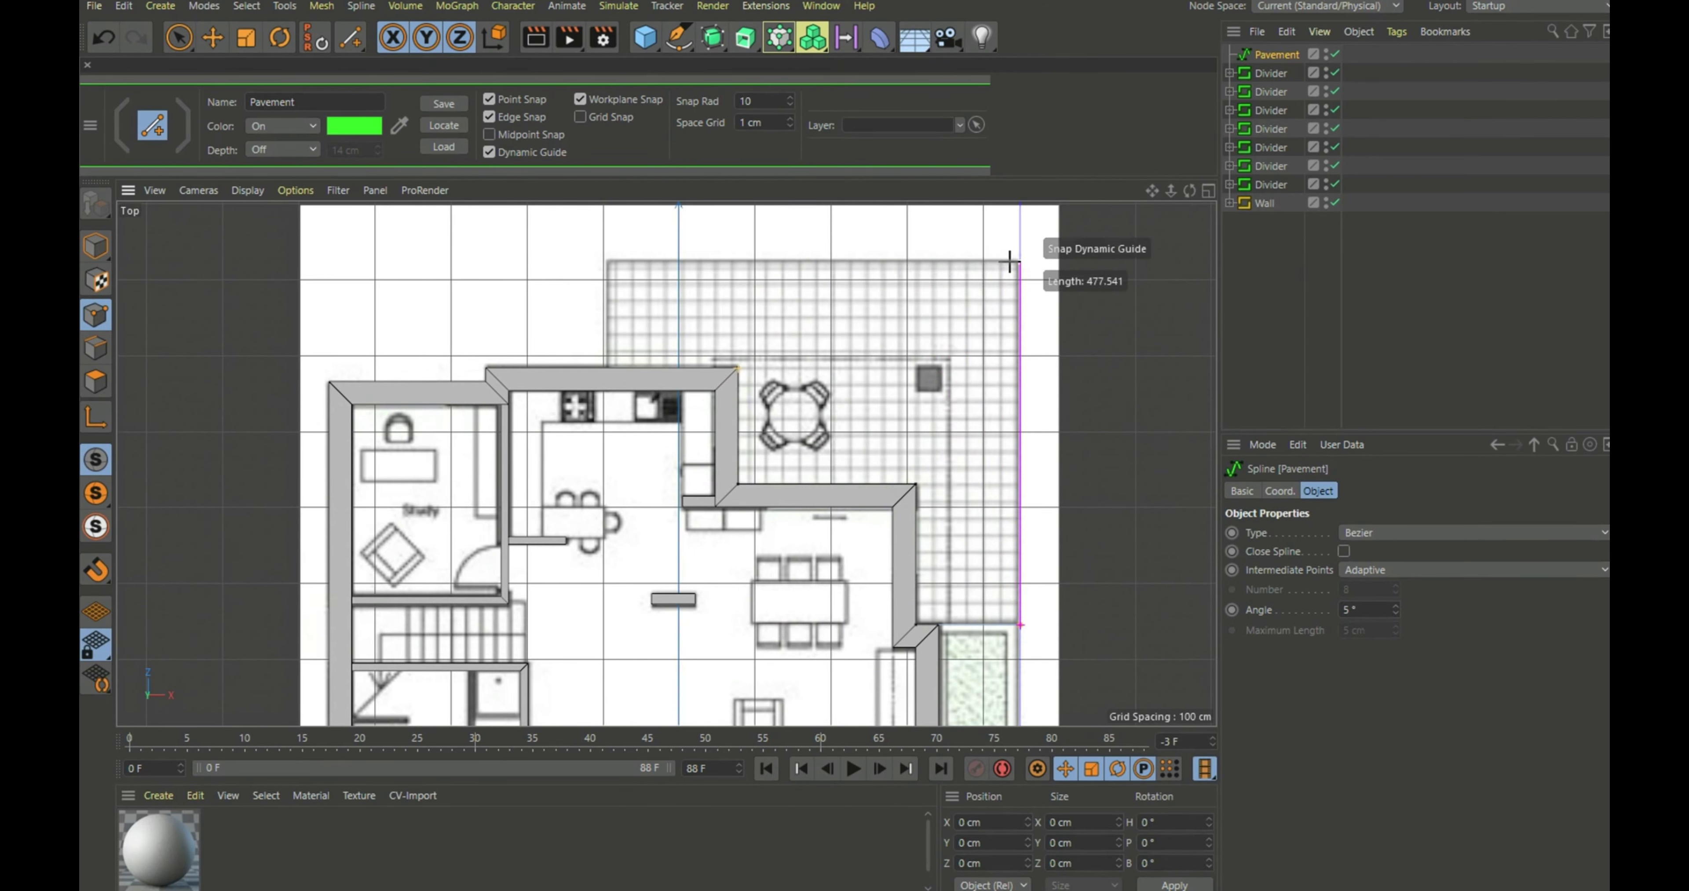
# Continue the Pavement outline around the terrace's two far corners and back along the kitchen wall, closing it at its starting point
pyautogui.click(1020, 262)
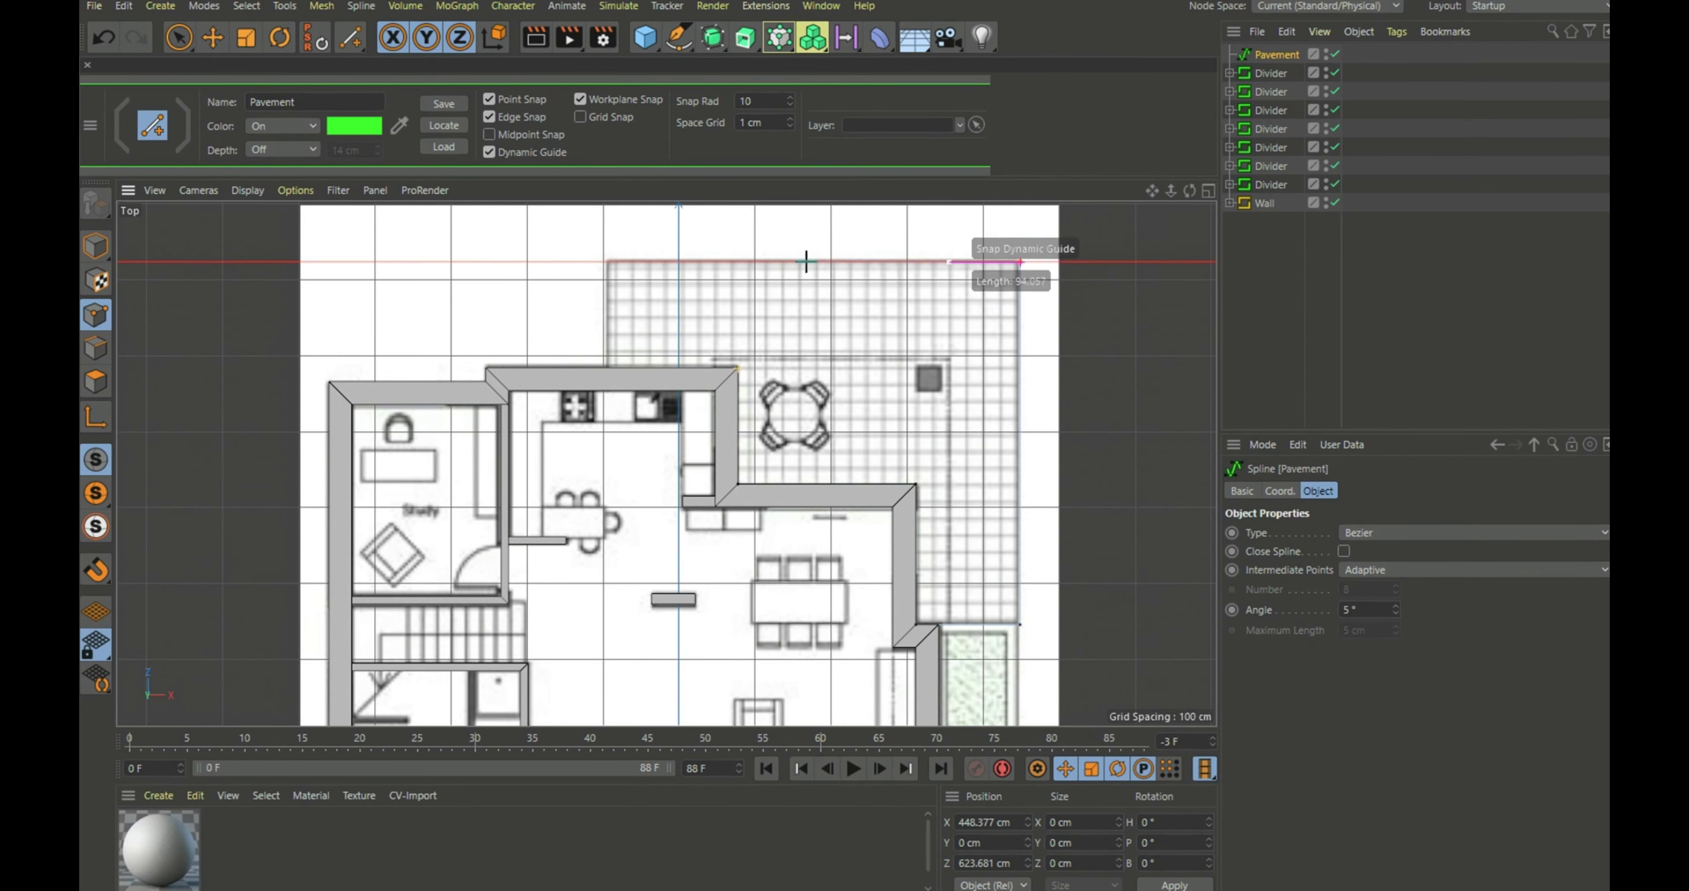
pyautogui.click(607, 266)
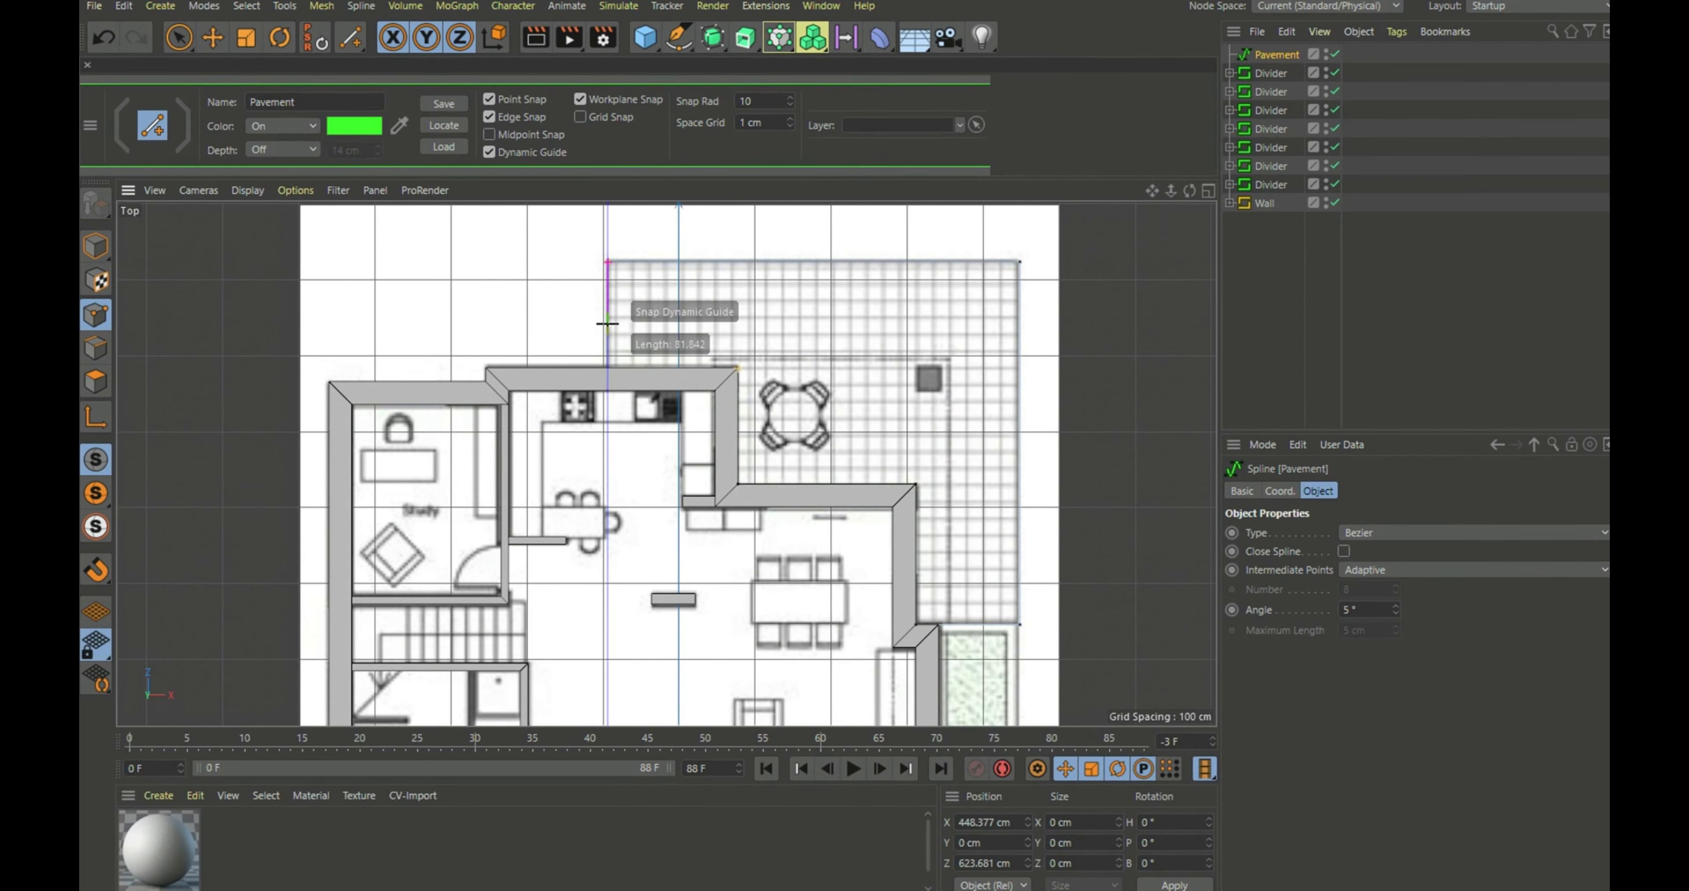
pyautogui.scroll(4, 610, 326)
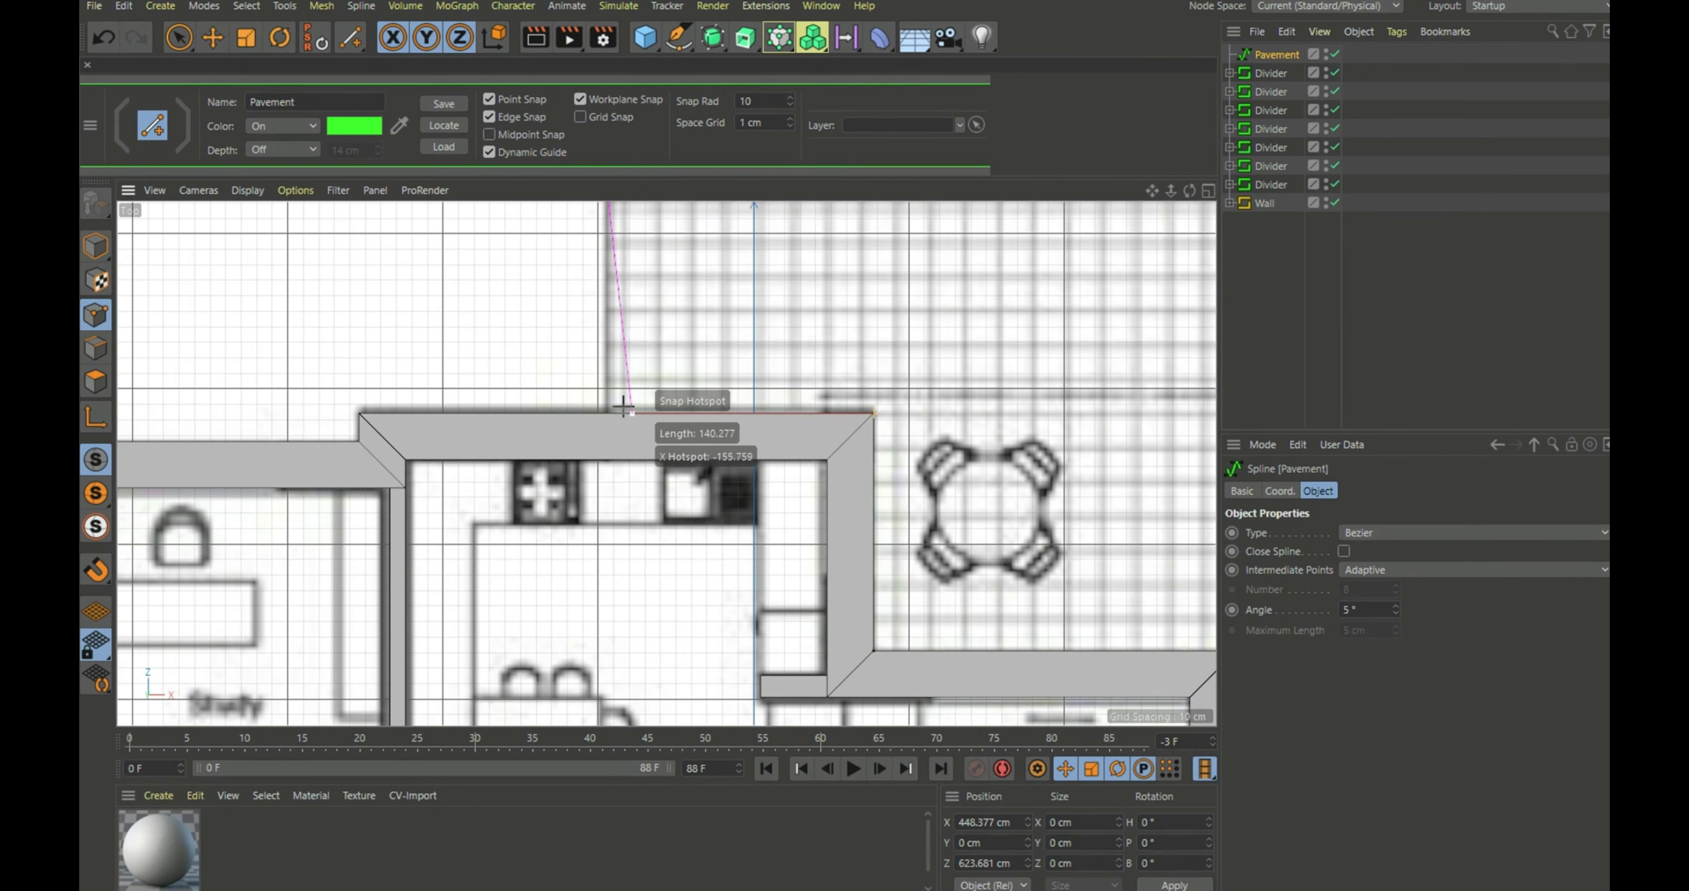
pyautogui.click(607, 413)
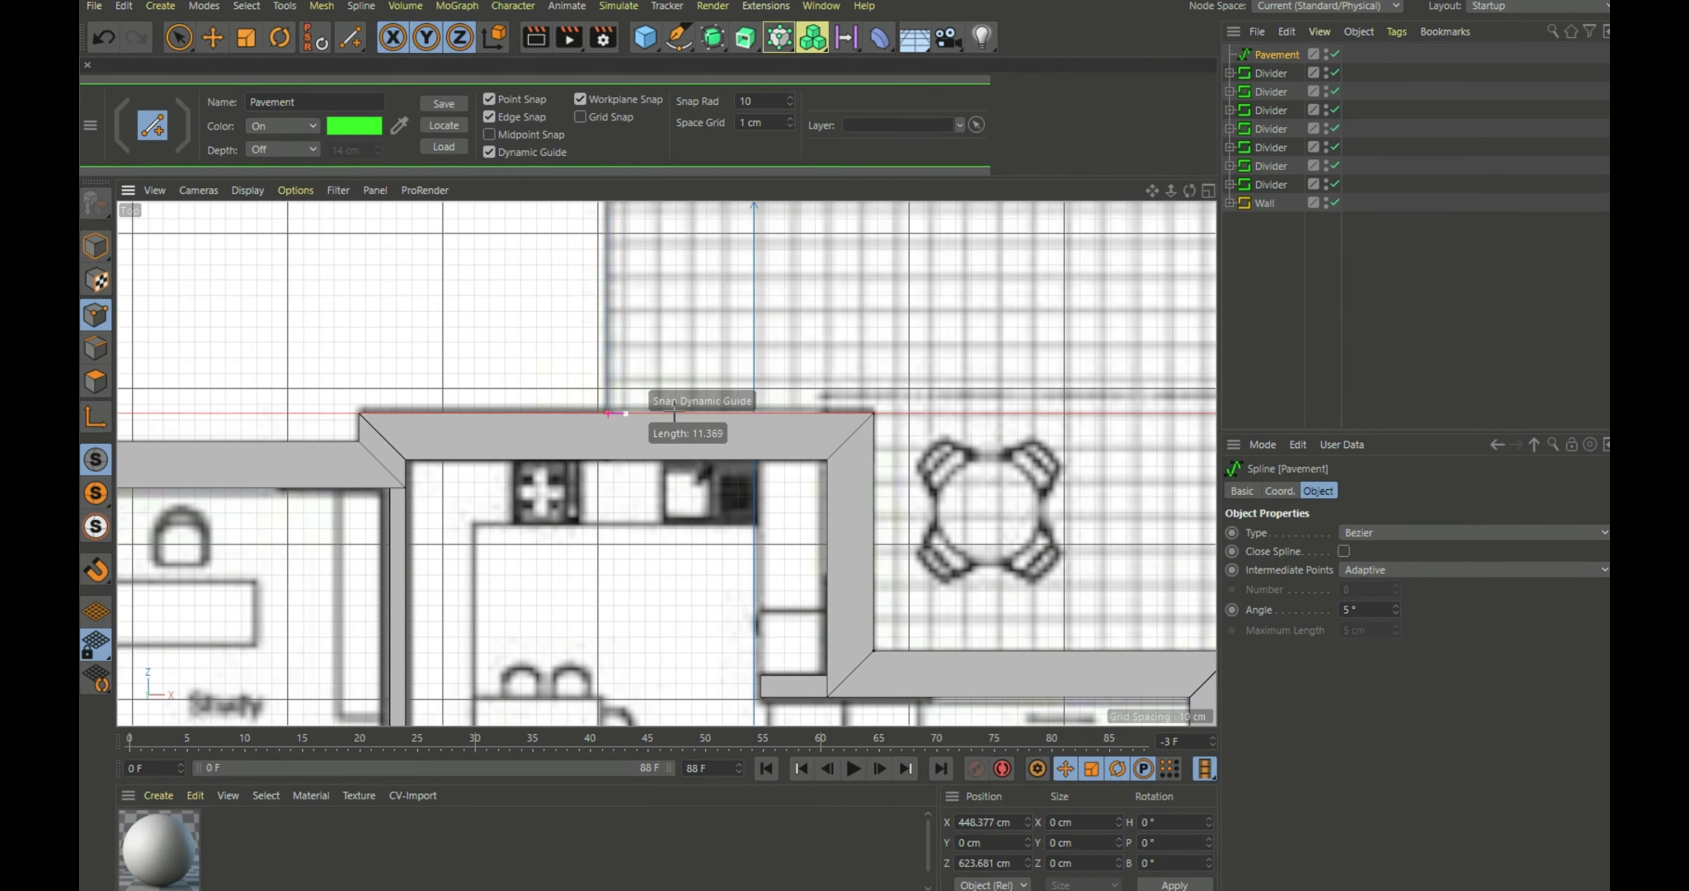
pyautogui.click(867, 413)
pyautogui.scroll(-5, 641, 357)
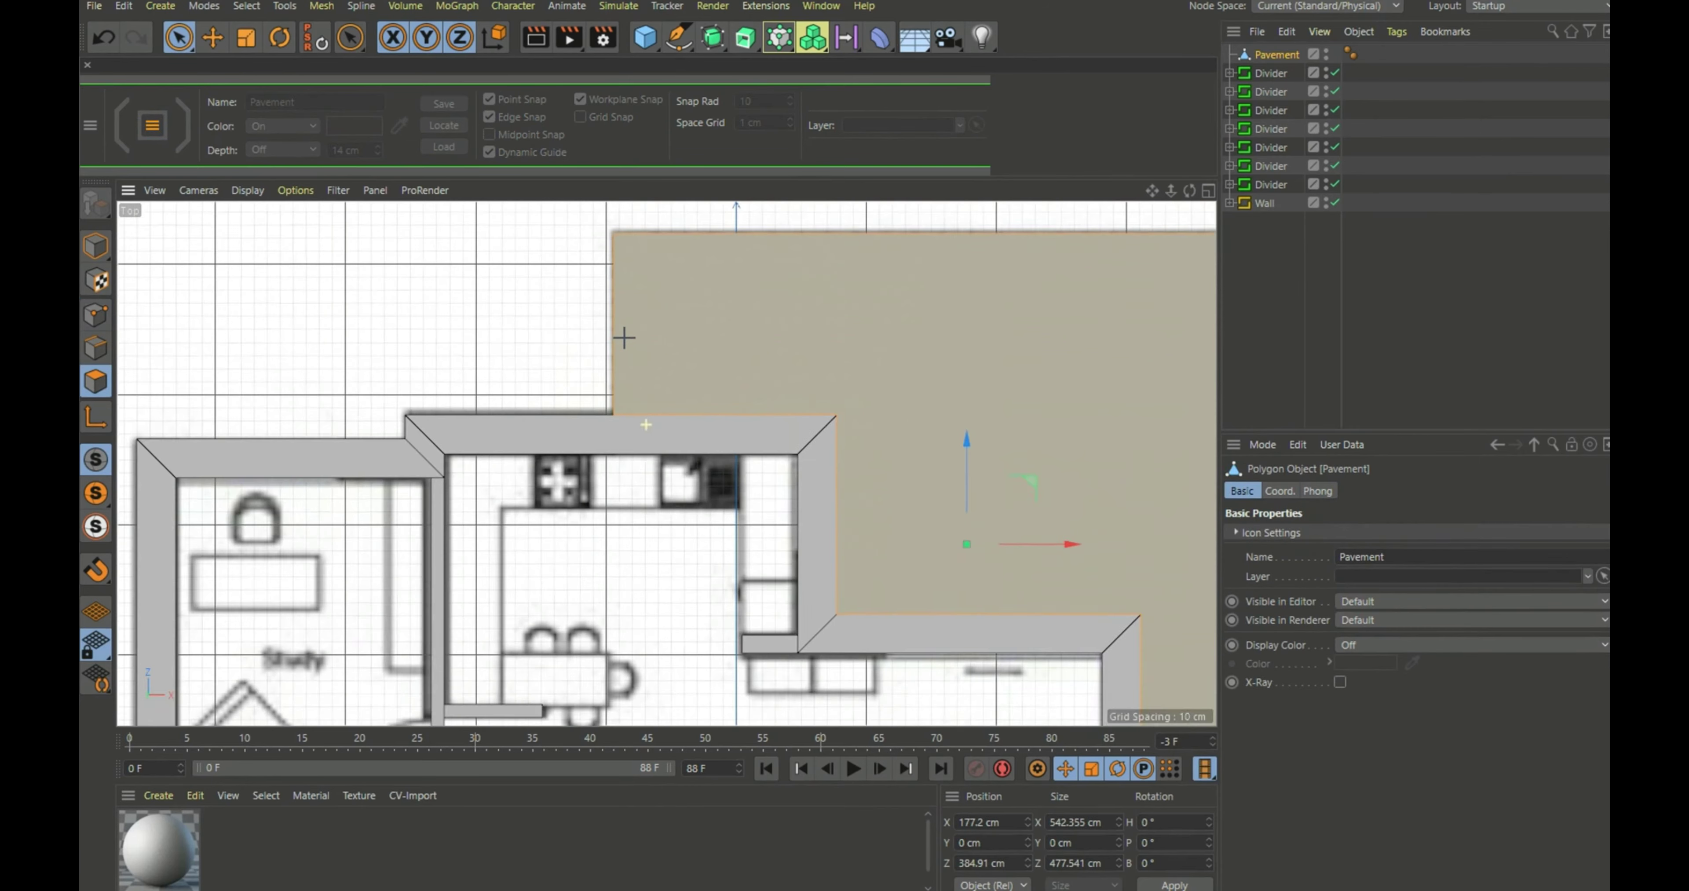
pyautogui.scroll(-3, 627, 341)
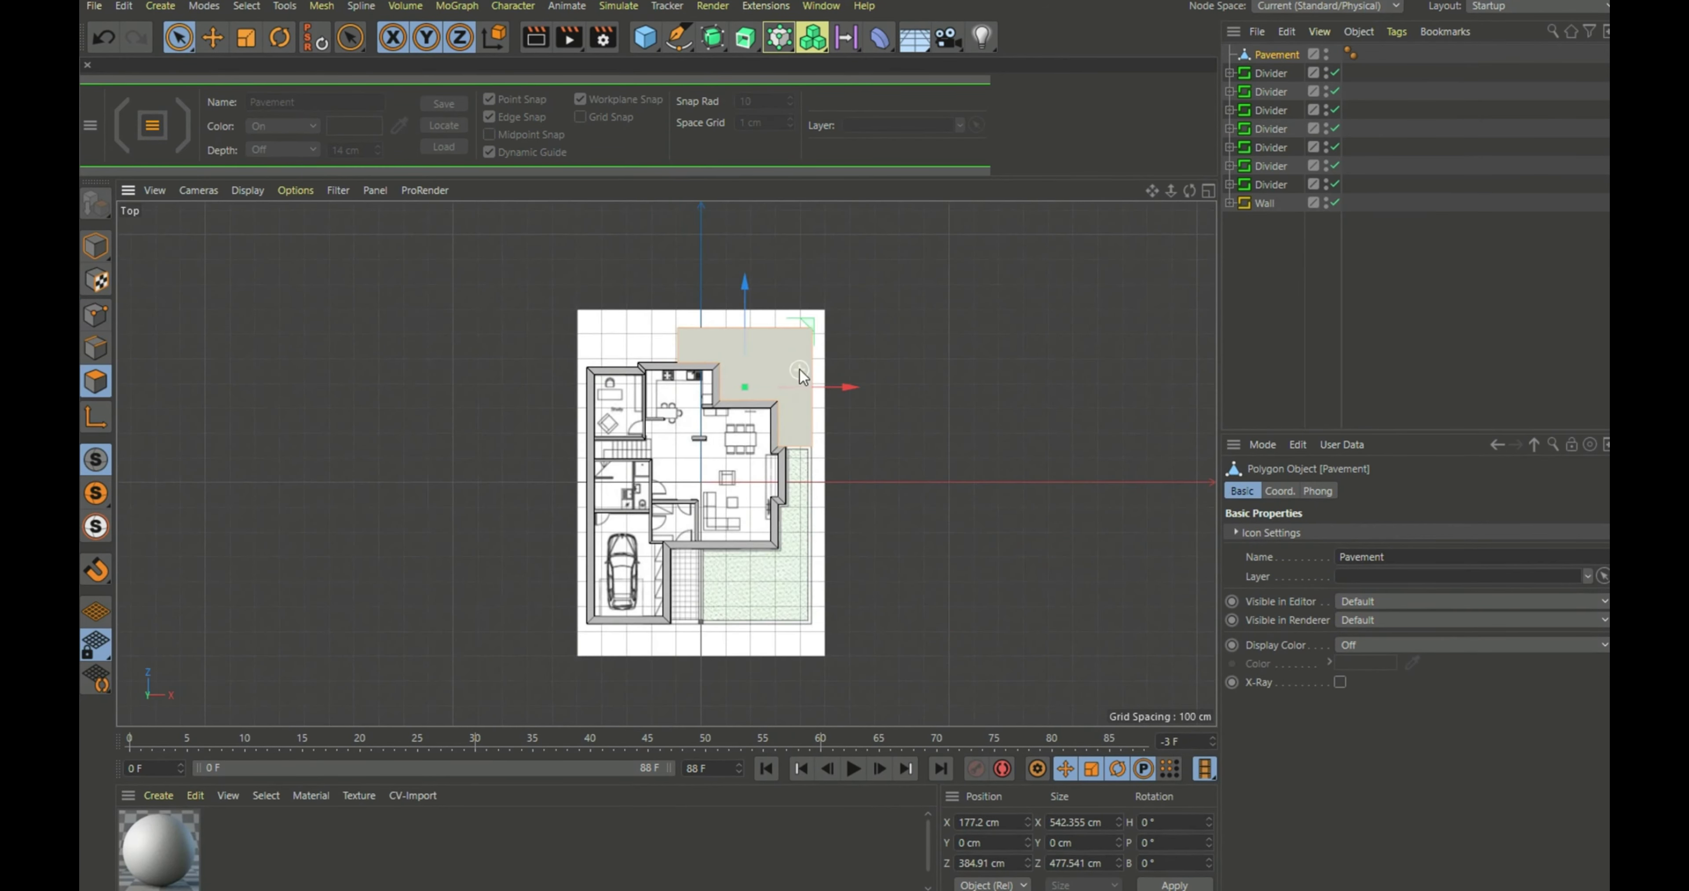
# Start a new Line Plus spline and set its name to Green
pyautogui.scroll(3, 779, 542)
pyautogui.scroll(2, 779, 542)
pyautogui.click(158, 131)
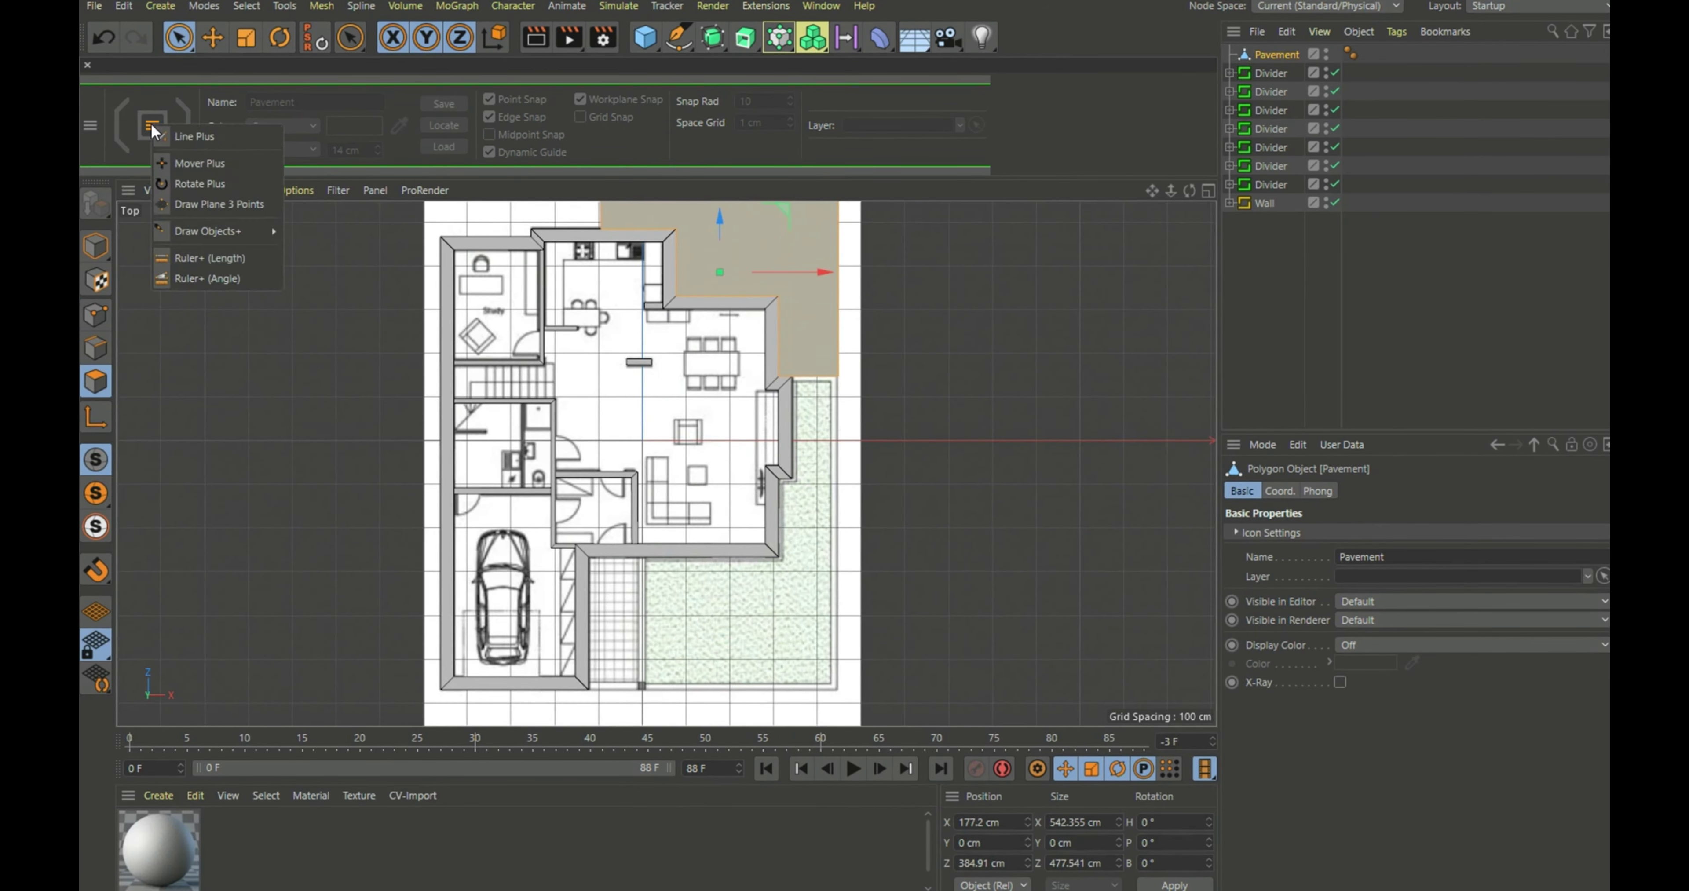
pyautogui.click(164, 135)
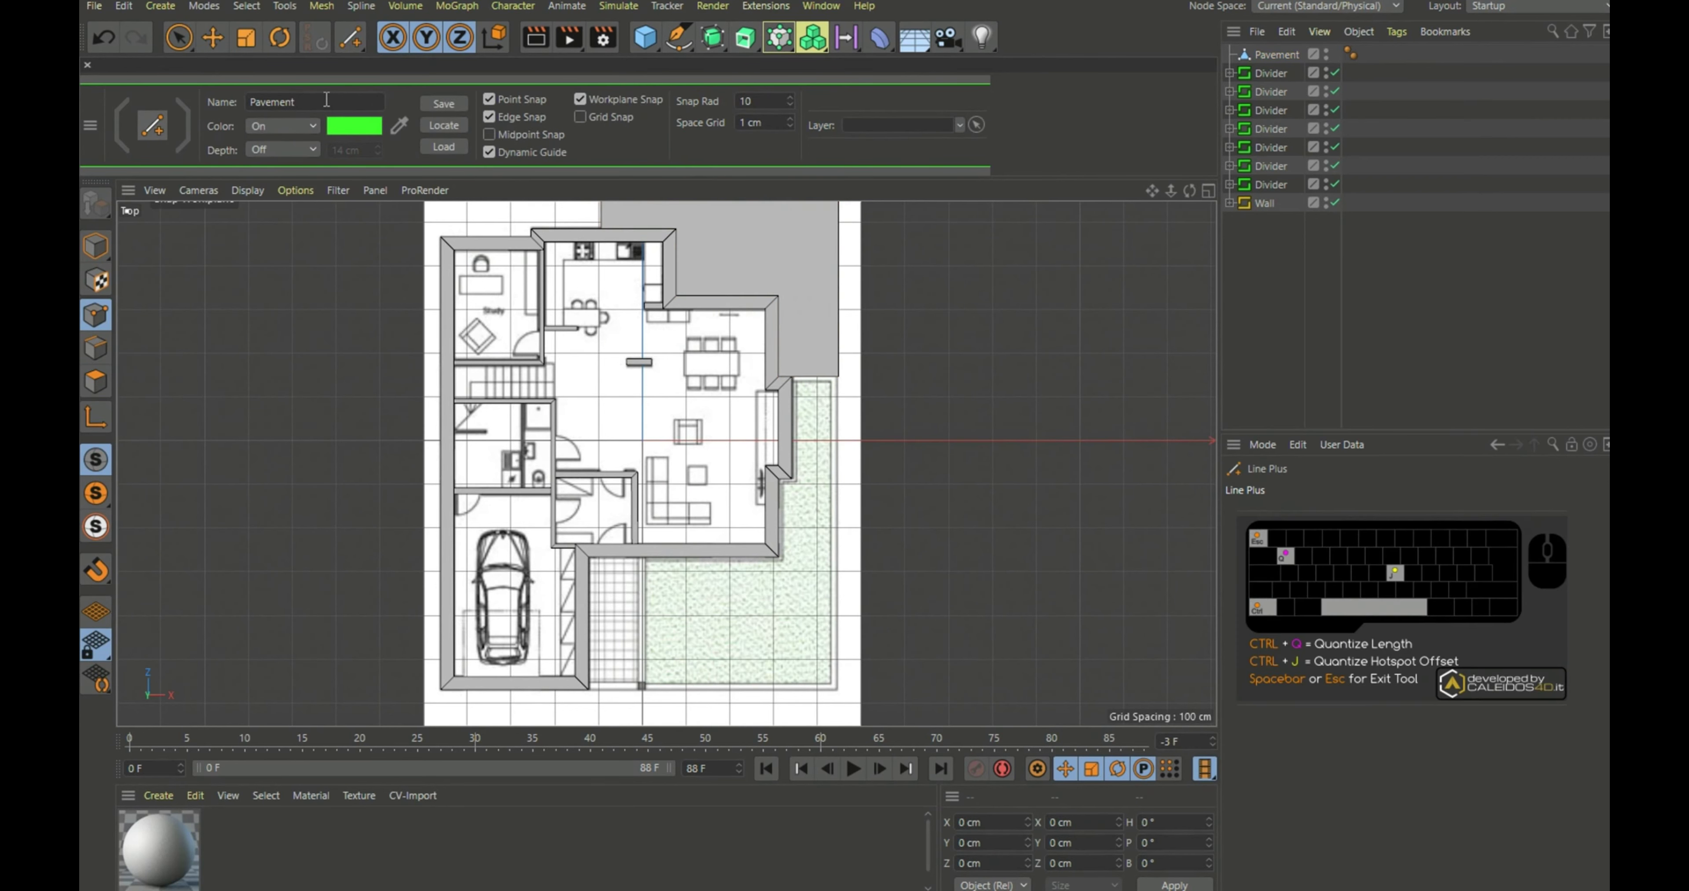
pyautogui.moveTo(325, 101); pyautogui.dragTo(209, 102)
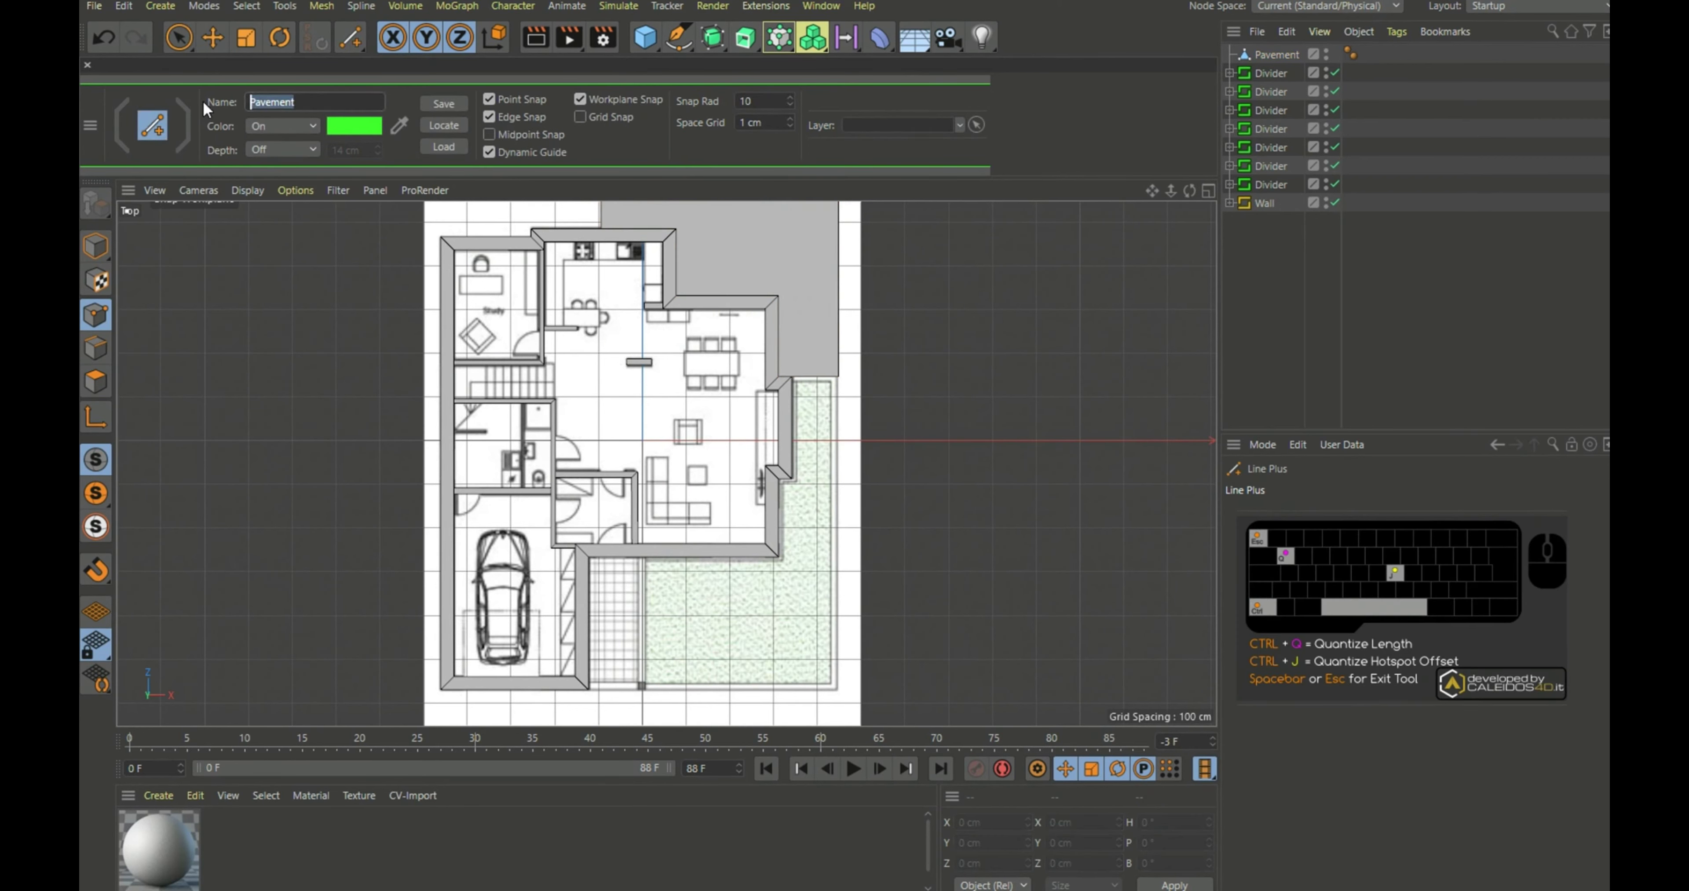
pyautogui.write('Green')
# Trace the Green spline from the bay's upper outer corner around the bay and down to the living room's lower outer corner
pyautogui.scroll(3, 826, 358)
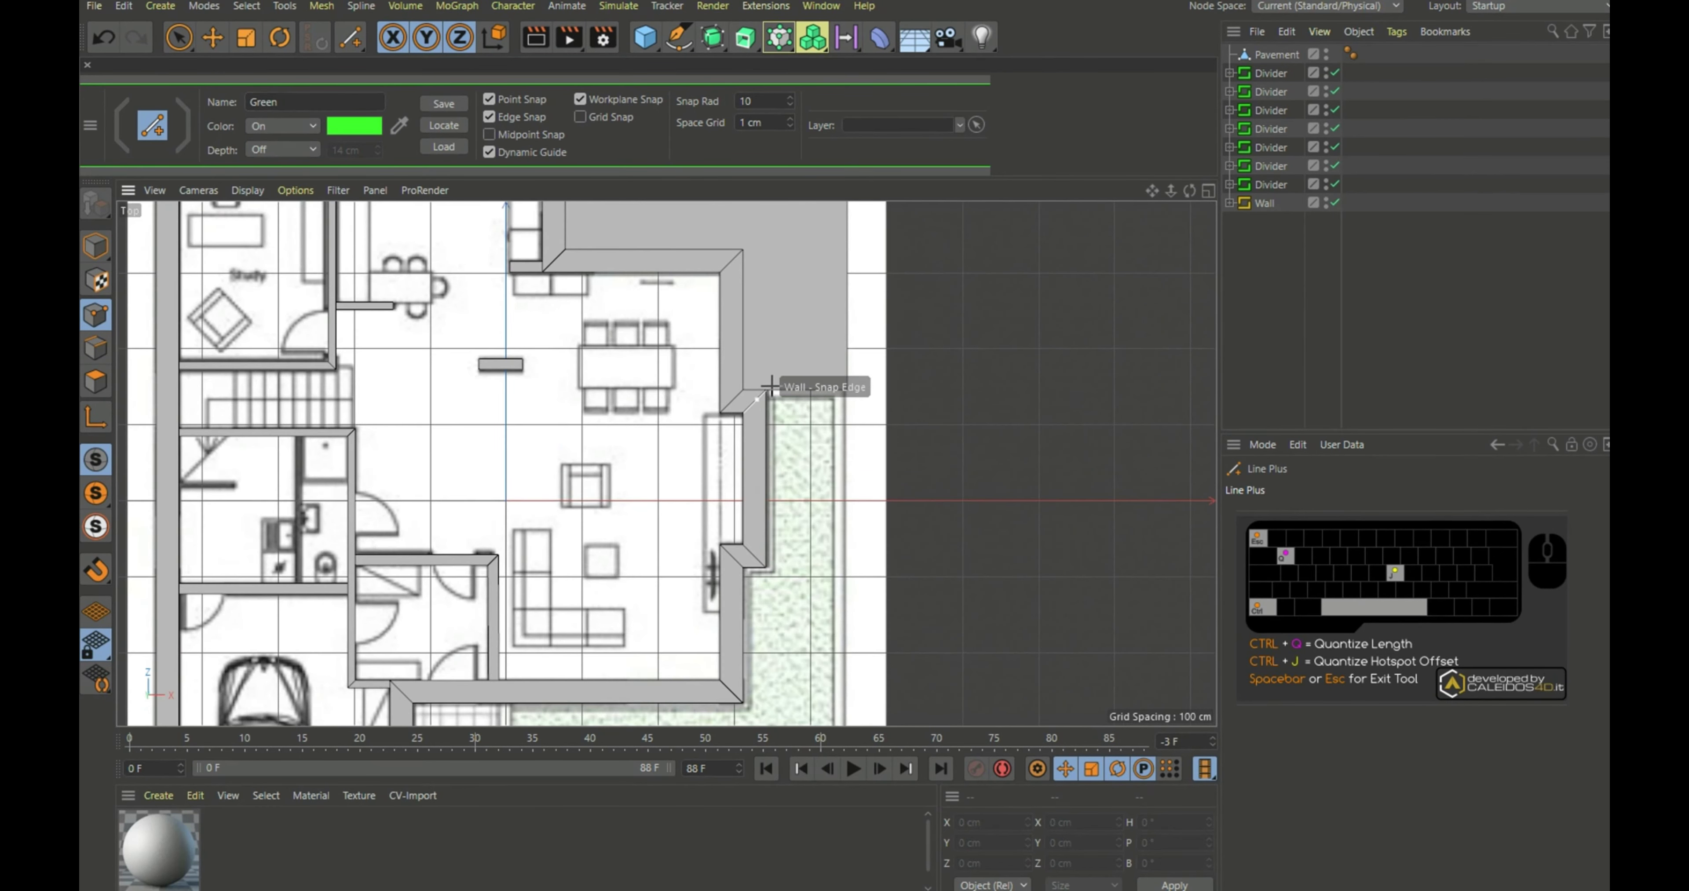
pyautogui.scroll(1, 766, 386)
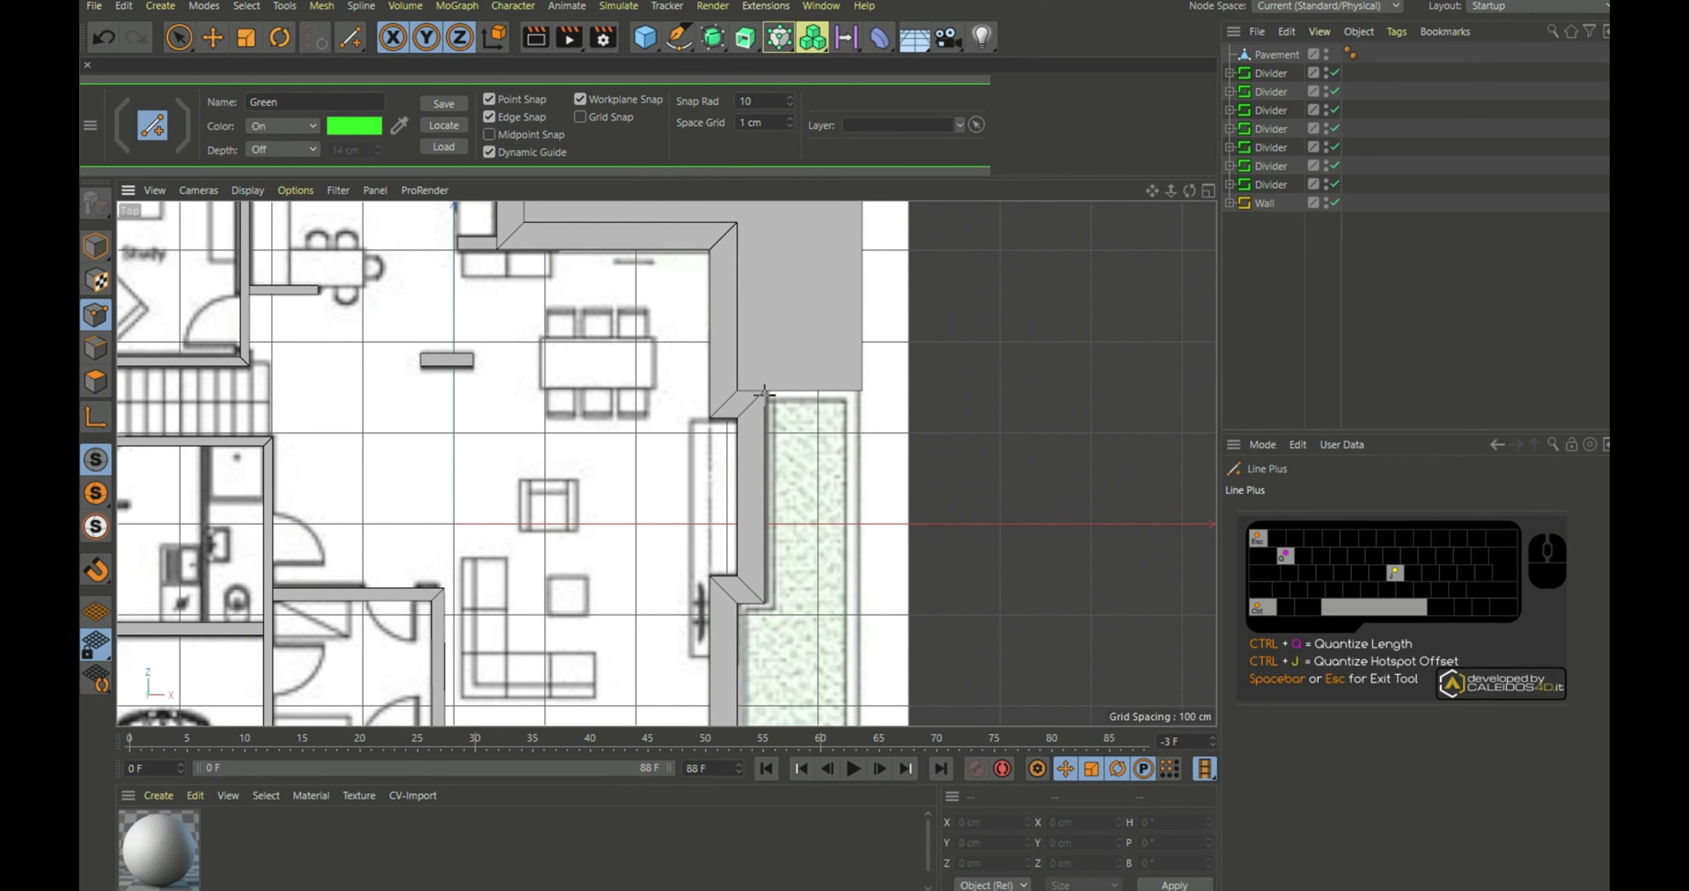
pyautogui.click(765, 391)
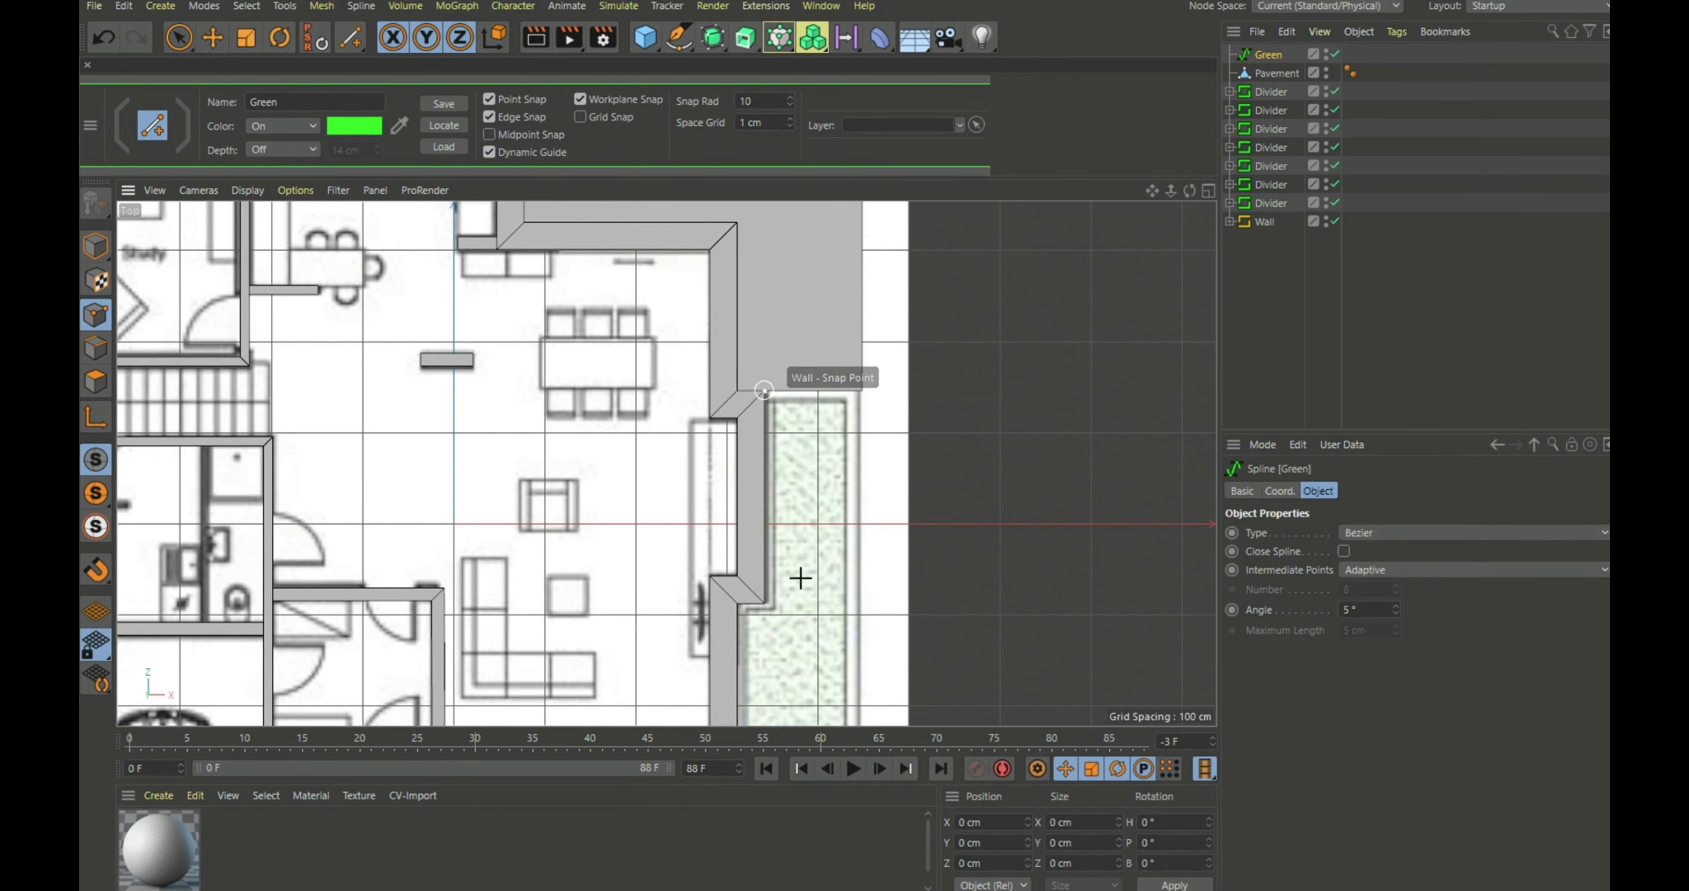
pyautogui.click(765, 605)
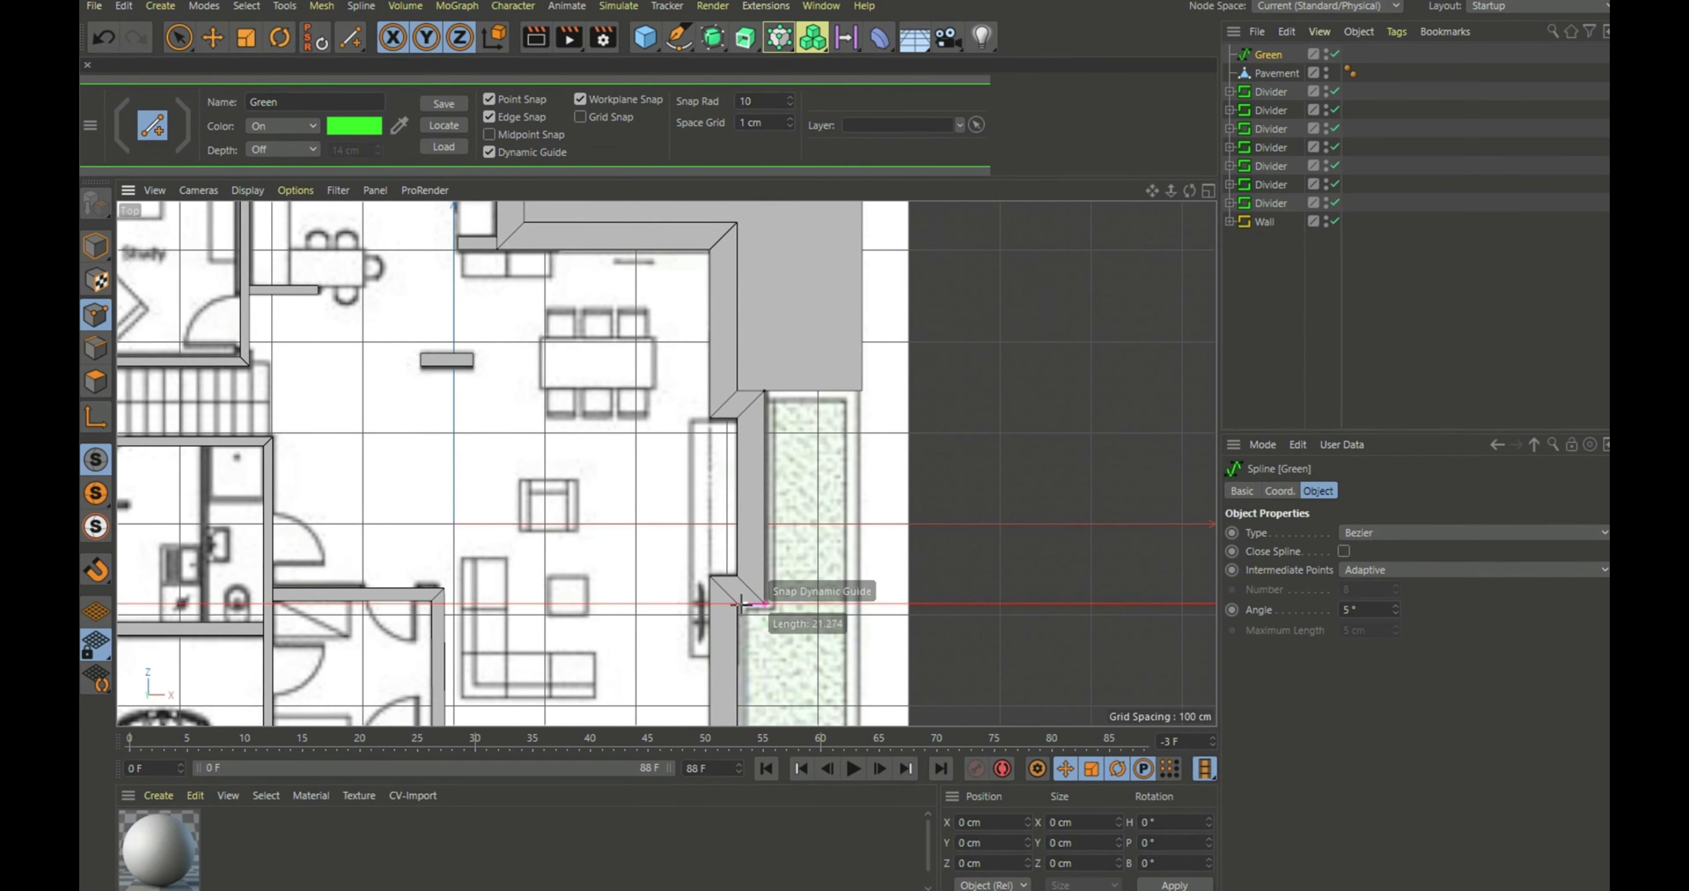
pyautogui.scroll(4, 736, 605)
pyautogui.click(738, 602)
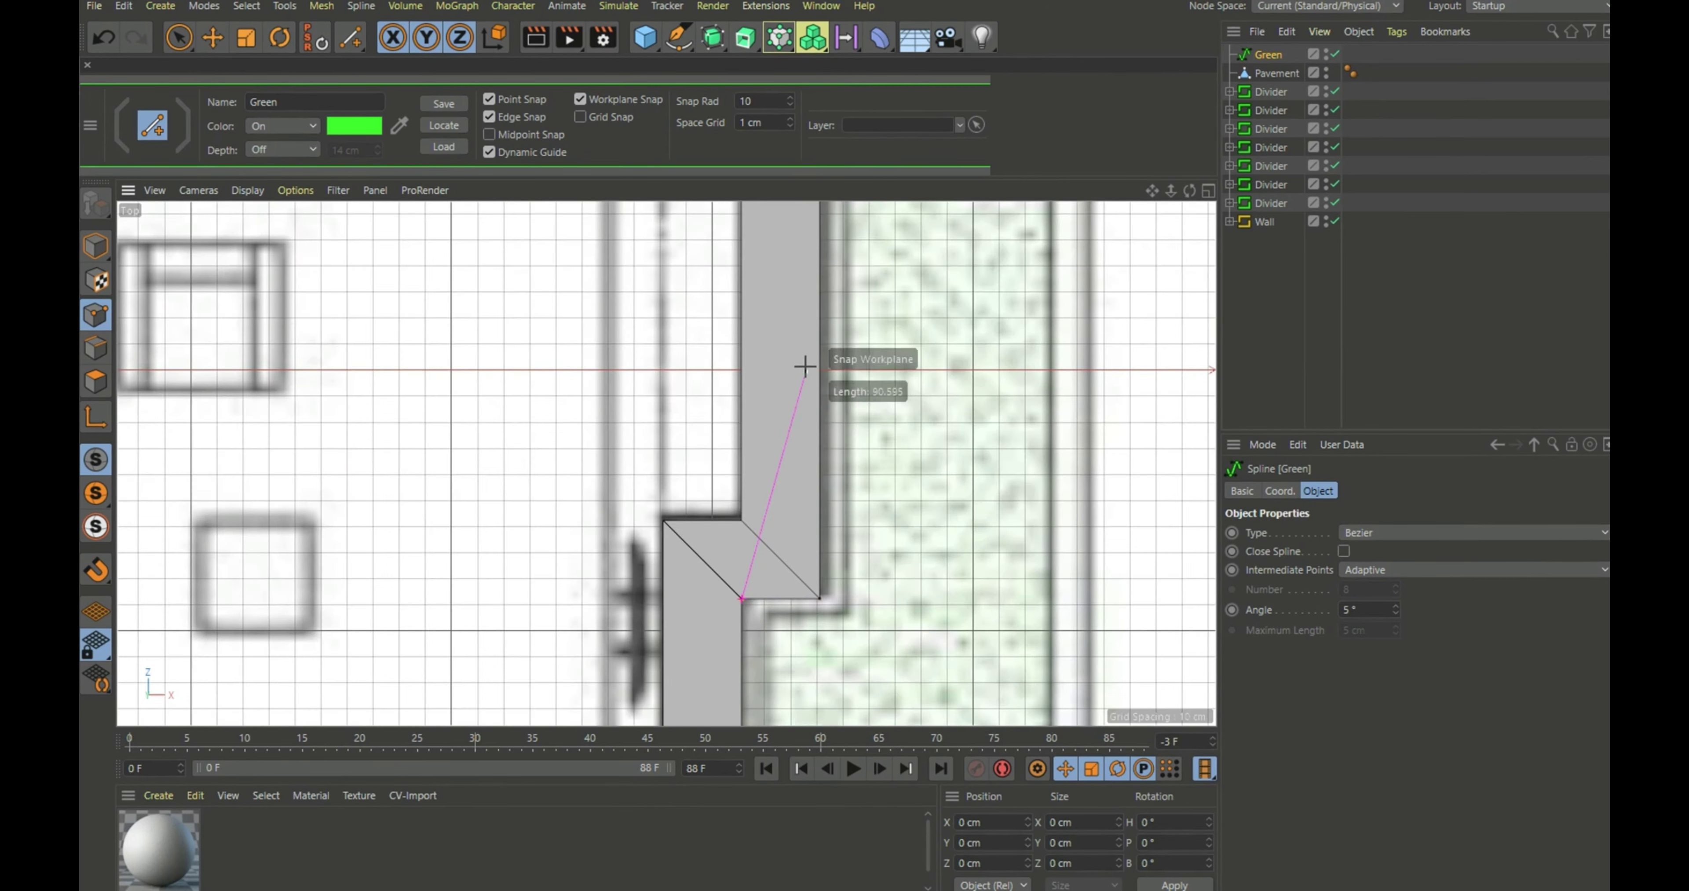
pyautogui.scroll(-5, 804, 366)
pyautogui.scroll(4, 790, 449)
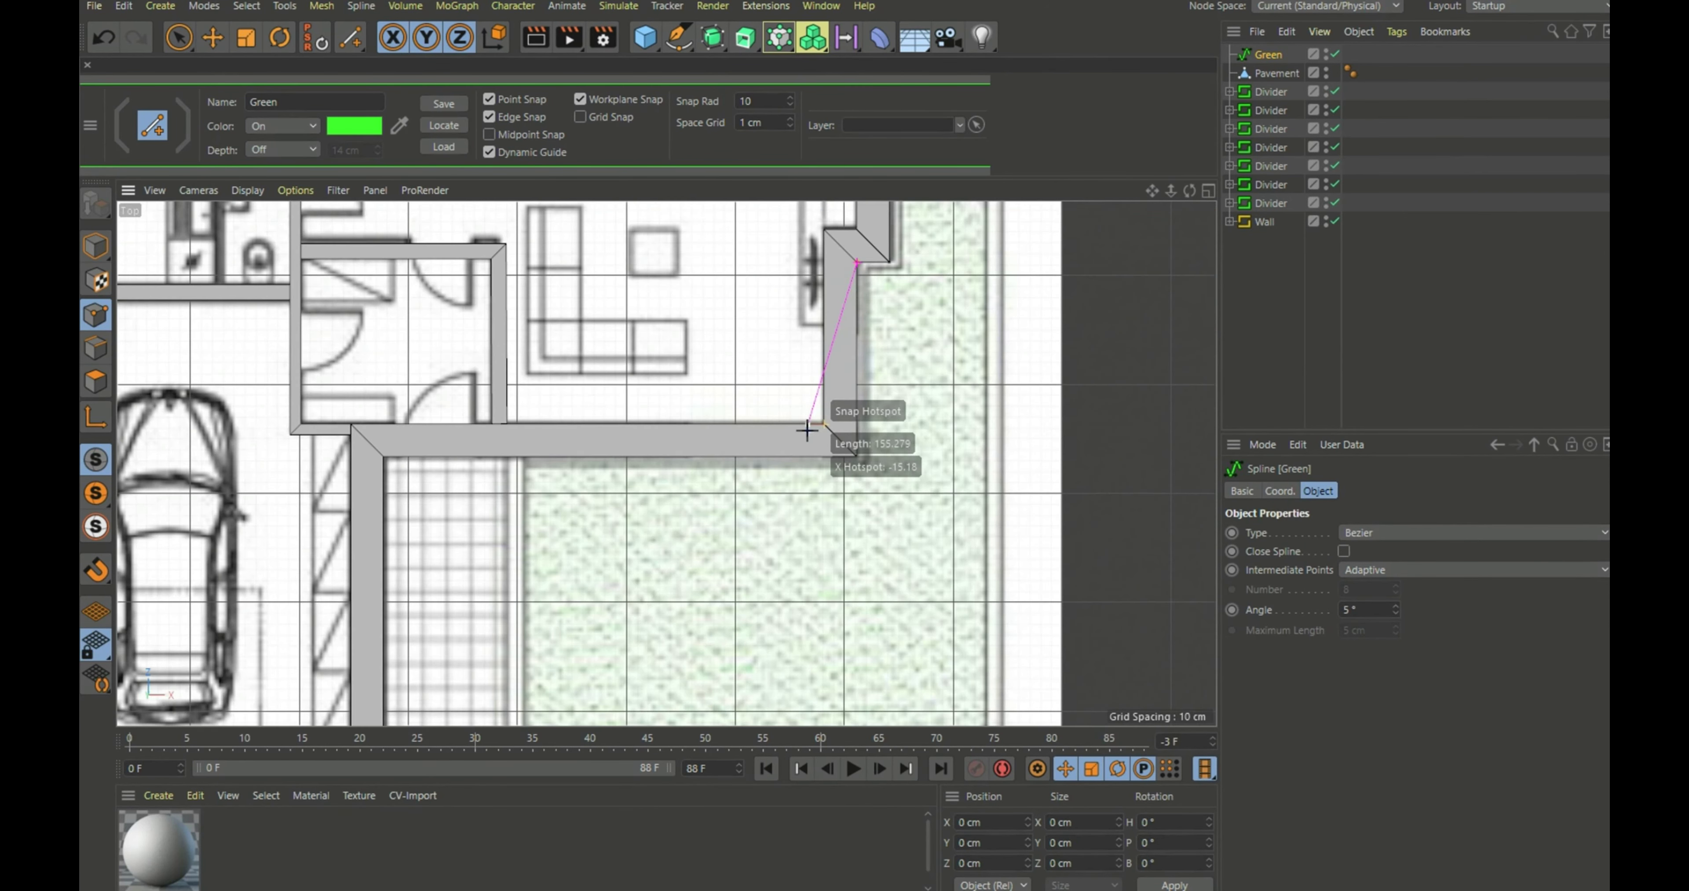
pyautogui.click(791, 457)
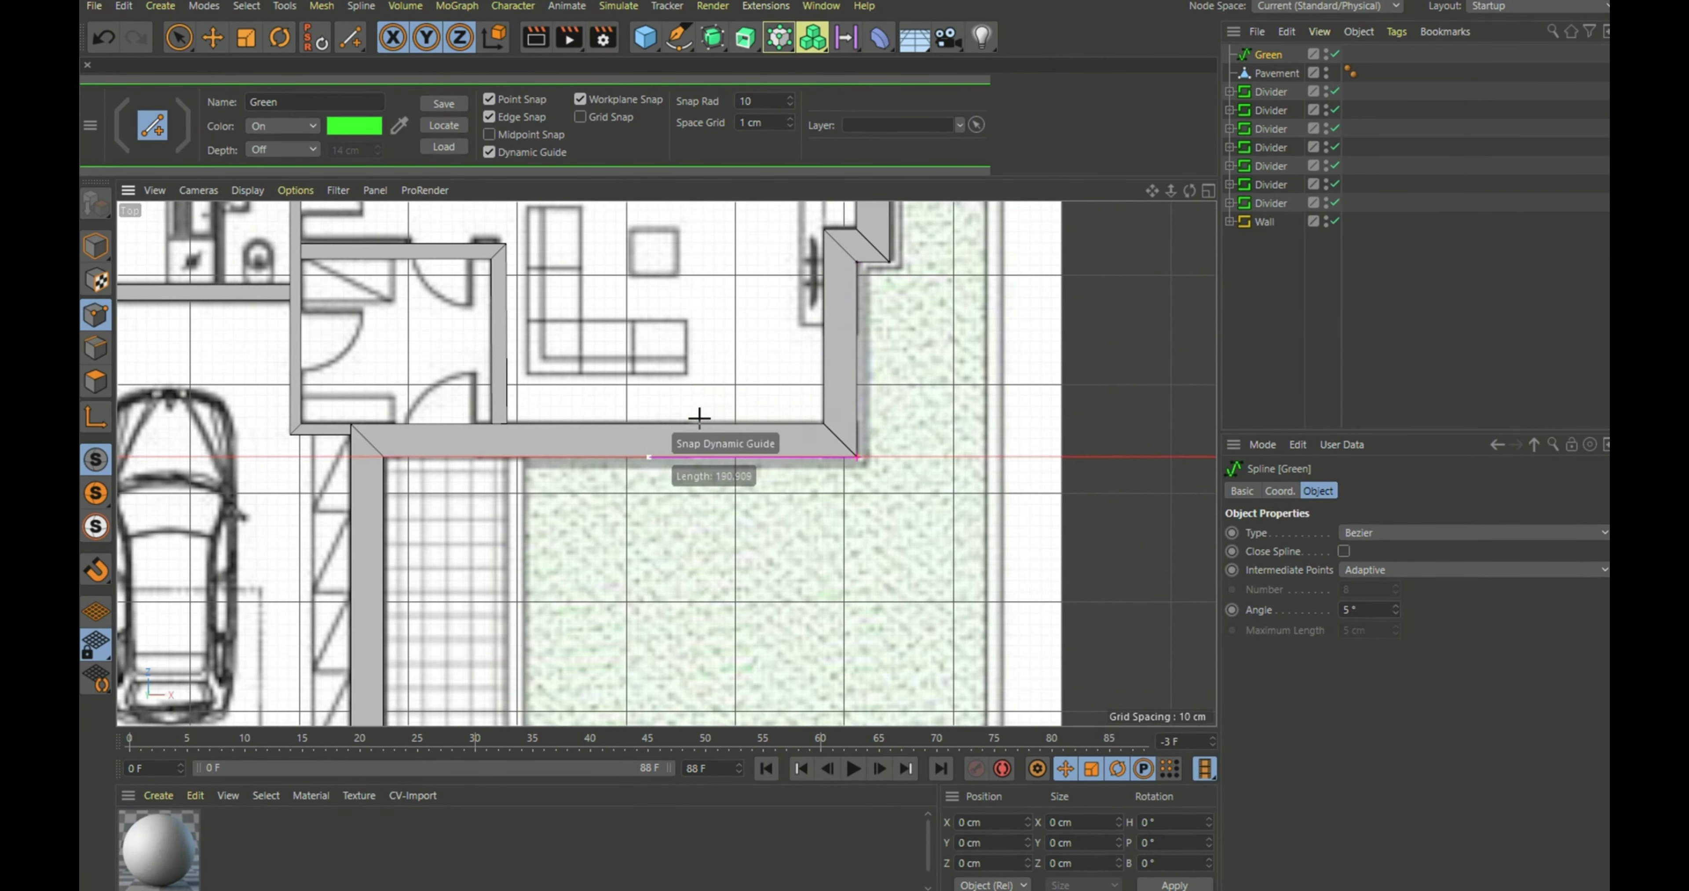
# Extend the Green outline along the outer wall to the entrance path, down beside the path and across to the lawn's far corner
pyautogui.scroll(-10, 701, 422)
pyautogui.scroll(2, 615, 456)
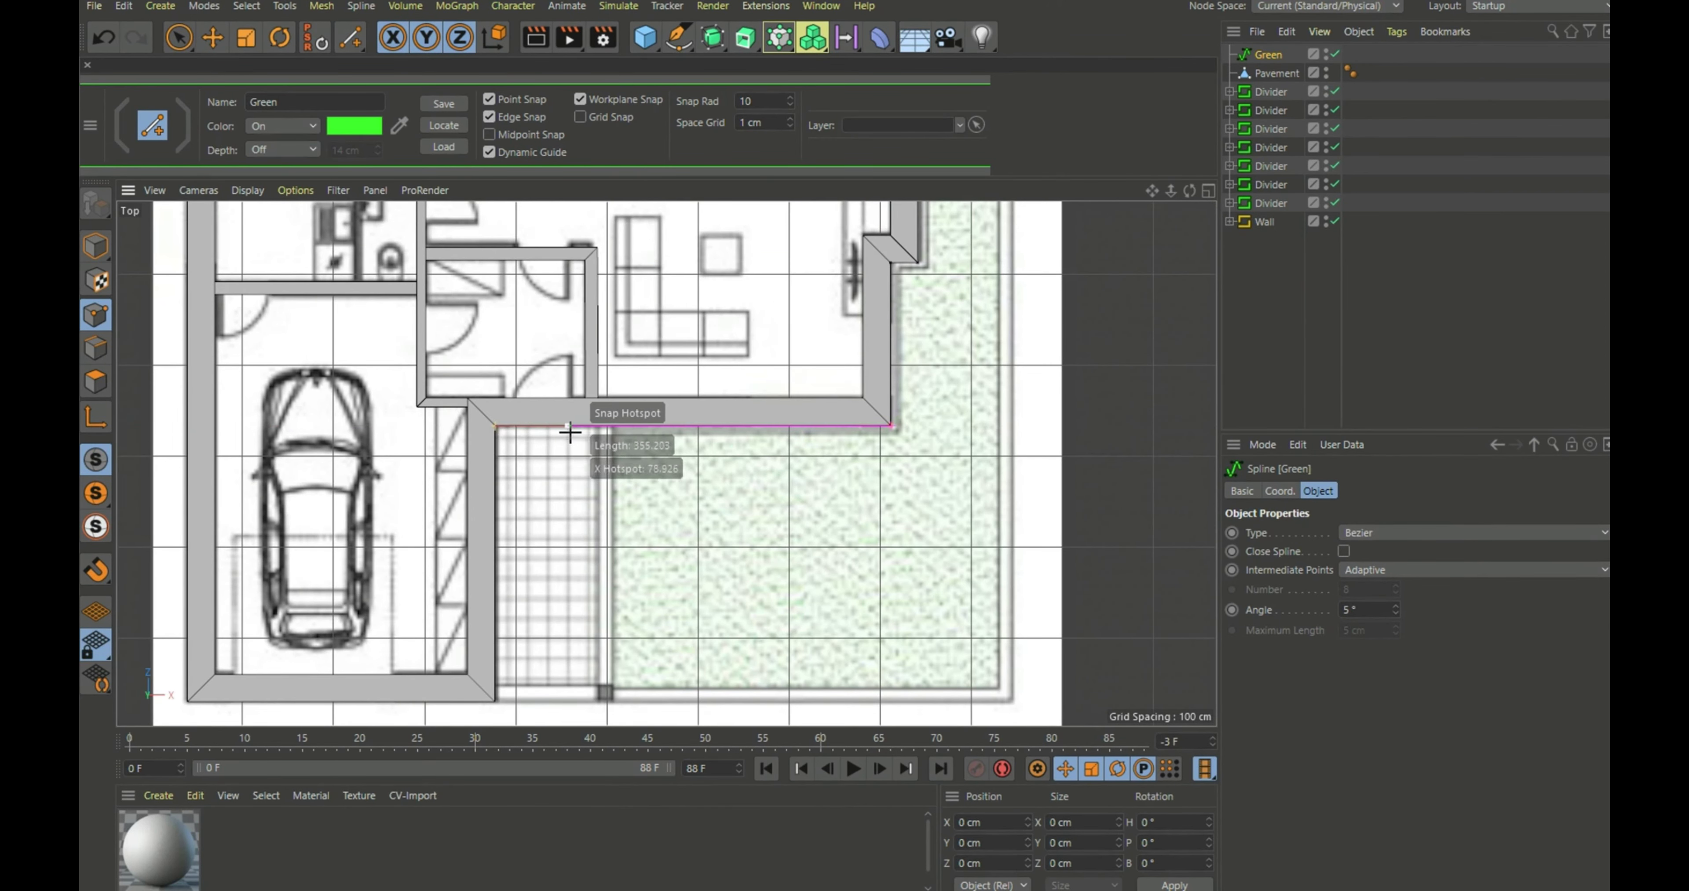
pyautogui.click(609, 427)
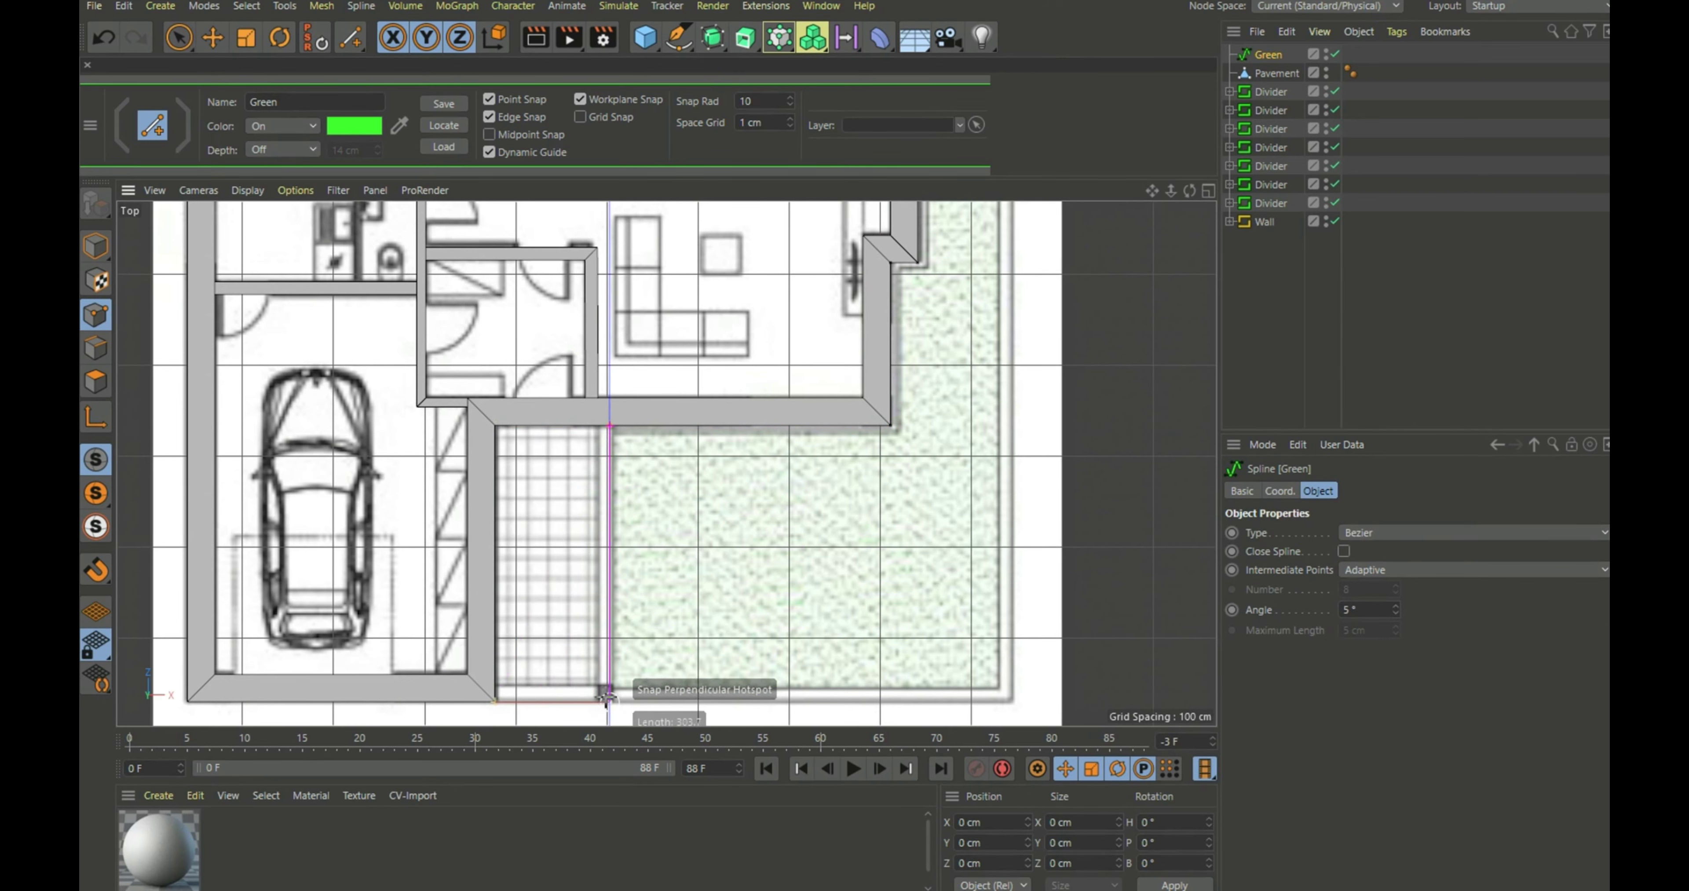
pyautogui.click(609, 698)
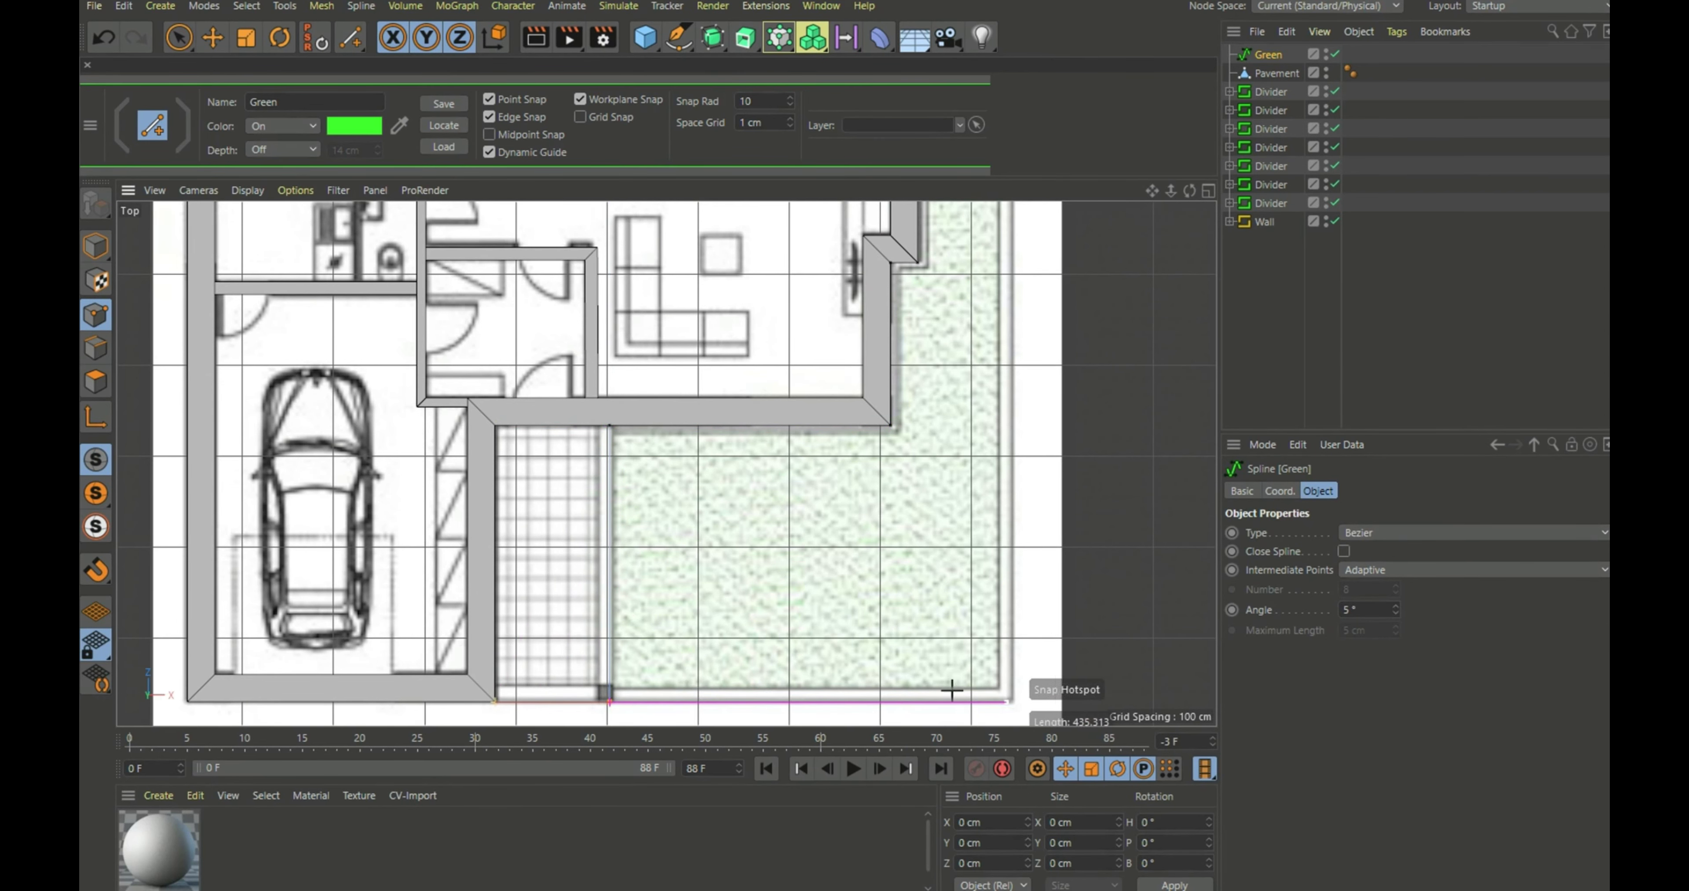
pyautogui.scroll(-4, 951, 690)
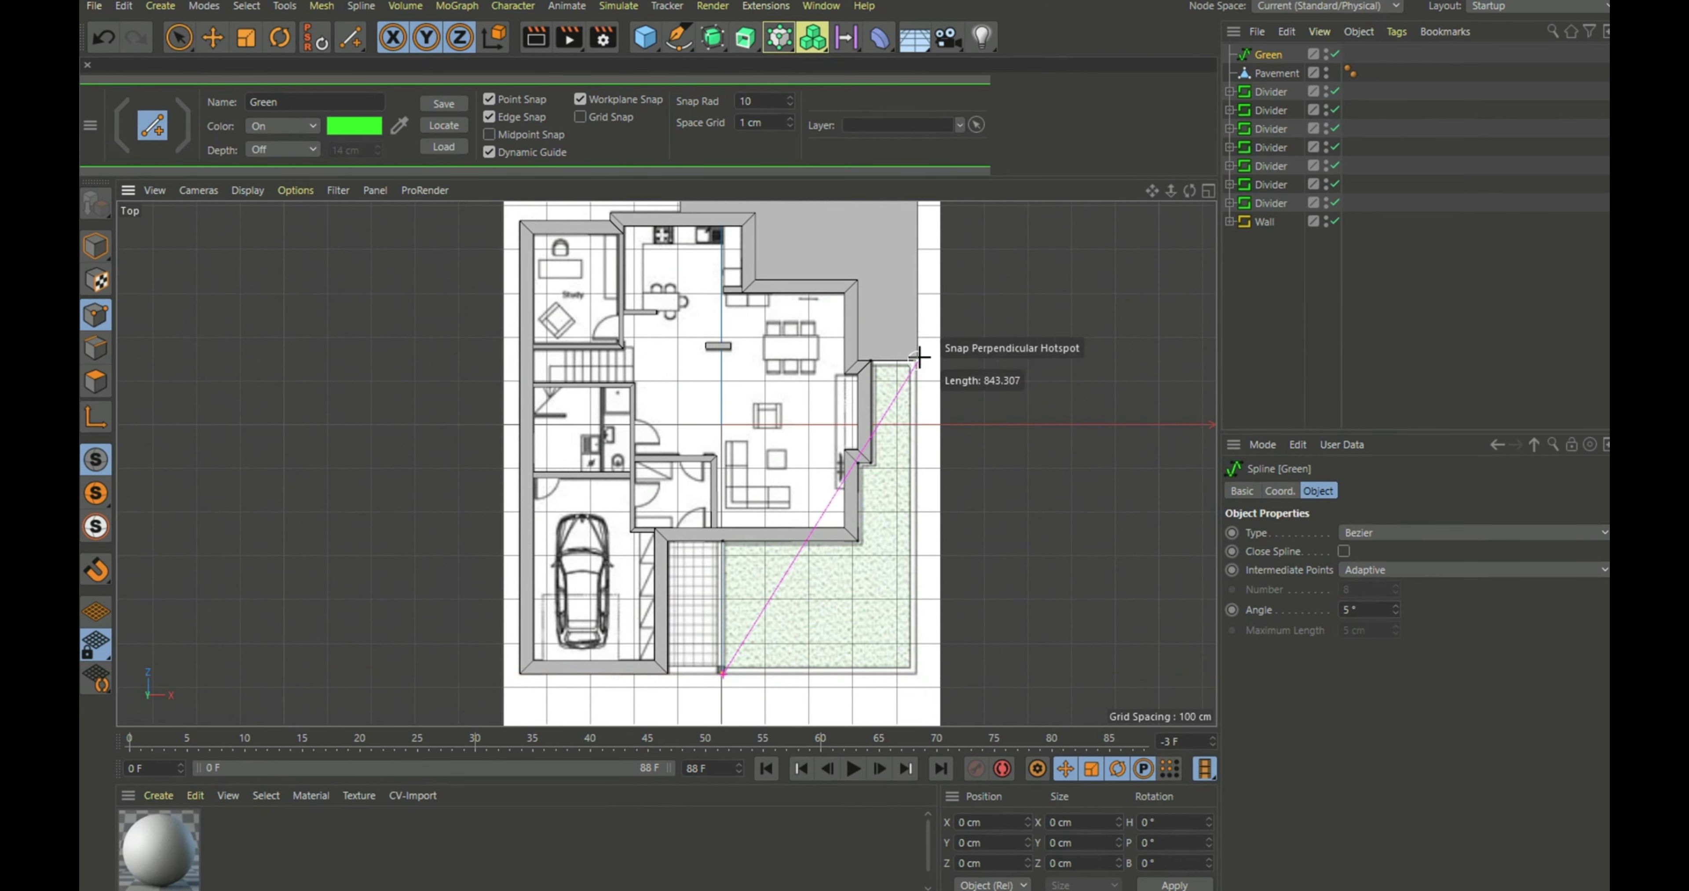
pyautogui.click(920, 357)
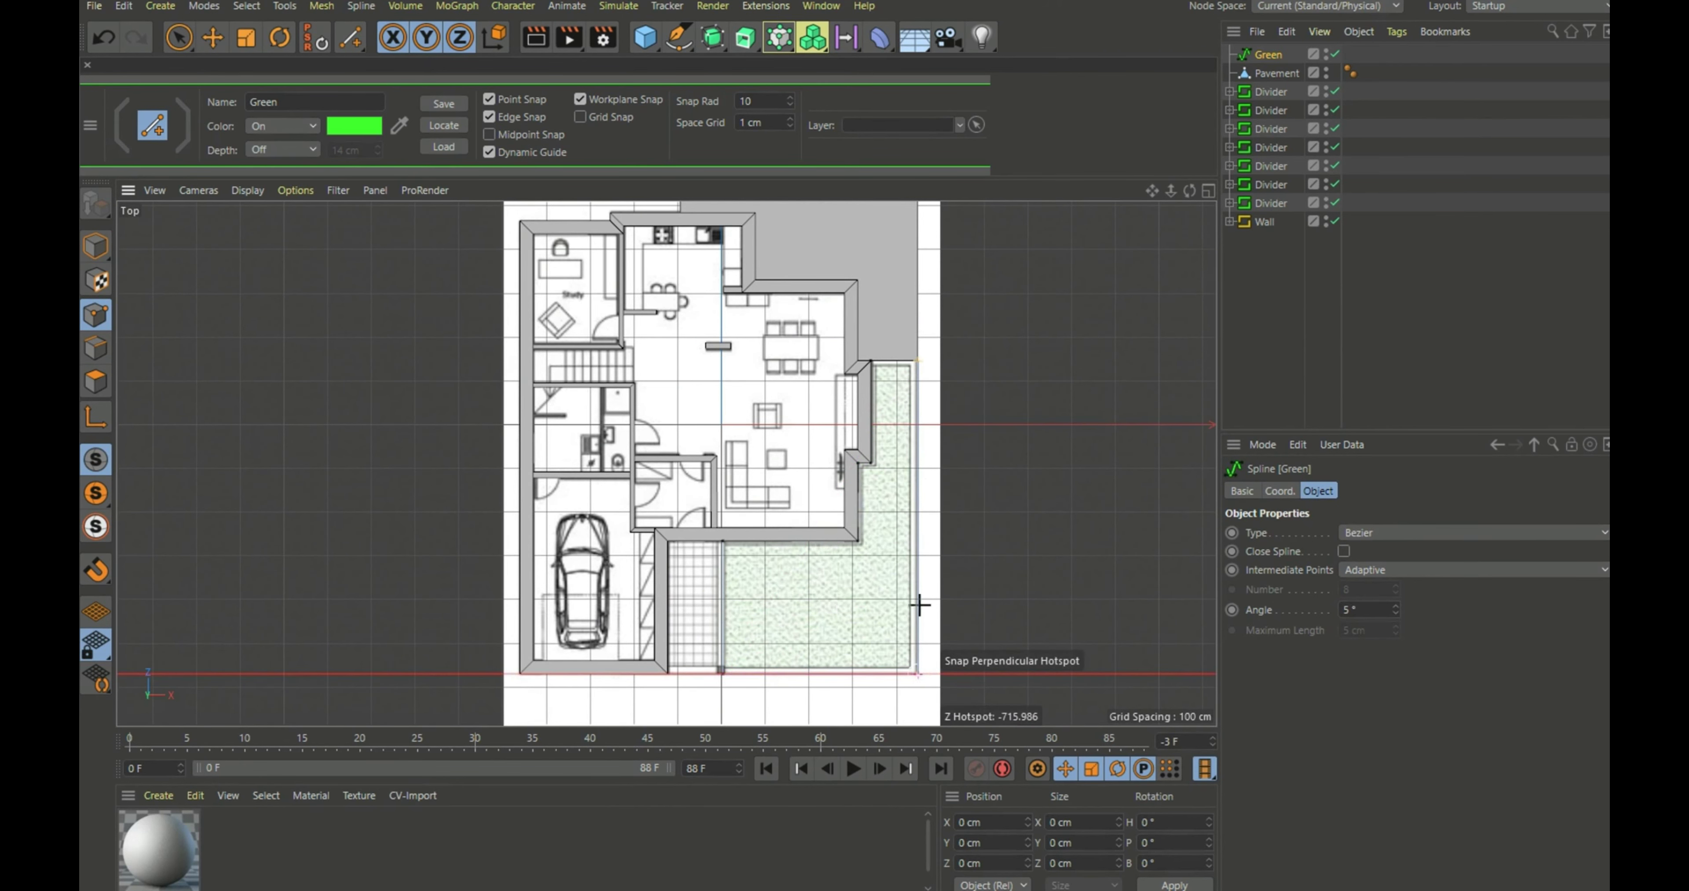
# Run the Green outline up to the pavement's outer corner and close it at its starting point on the bay
pyautogui.scroll(3, 913, 360)
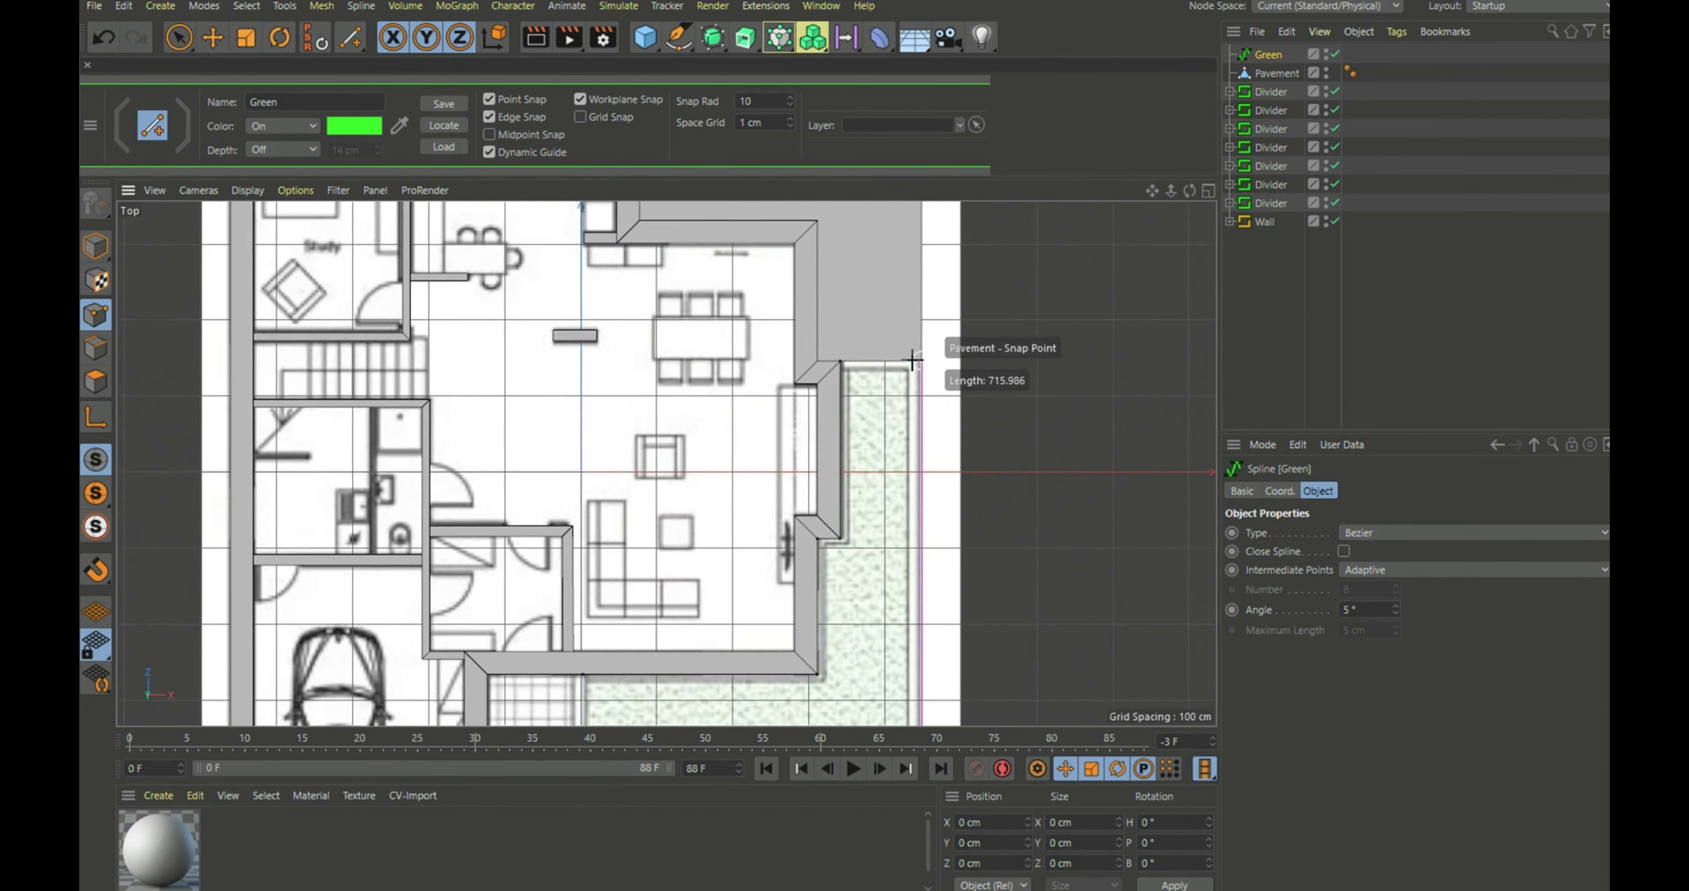
pyautogui.scroll(3, 913, 360)
pyautogui.click(925, 357)
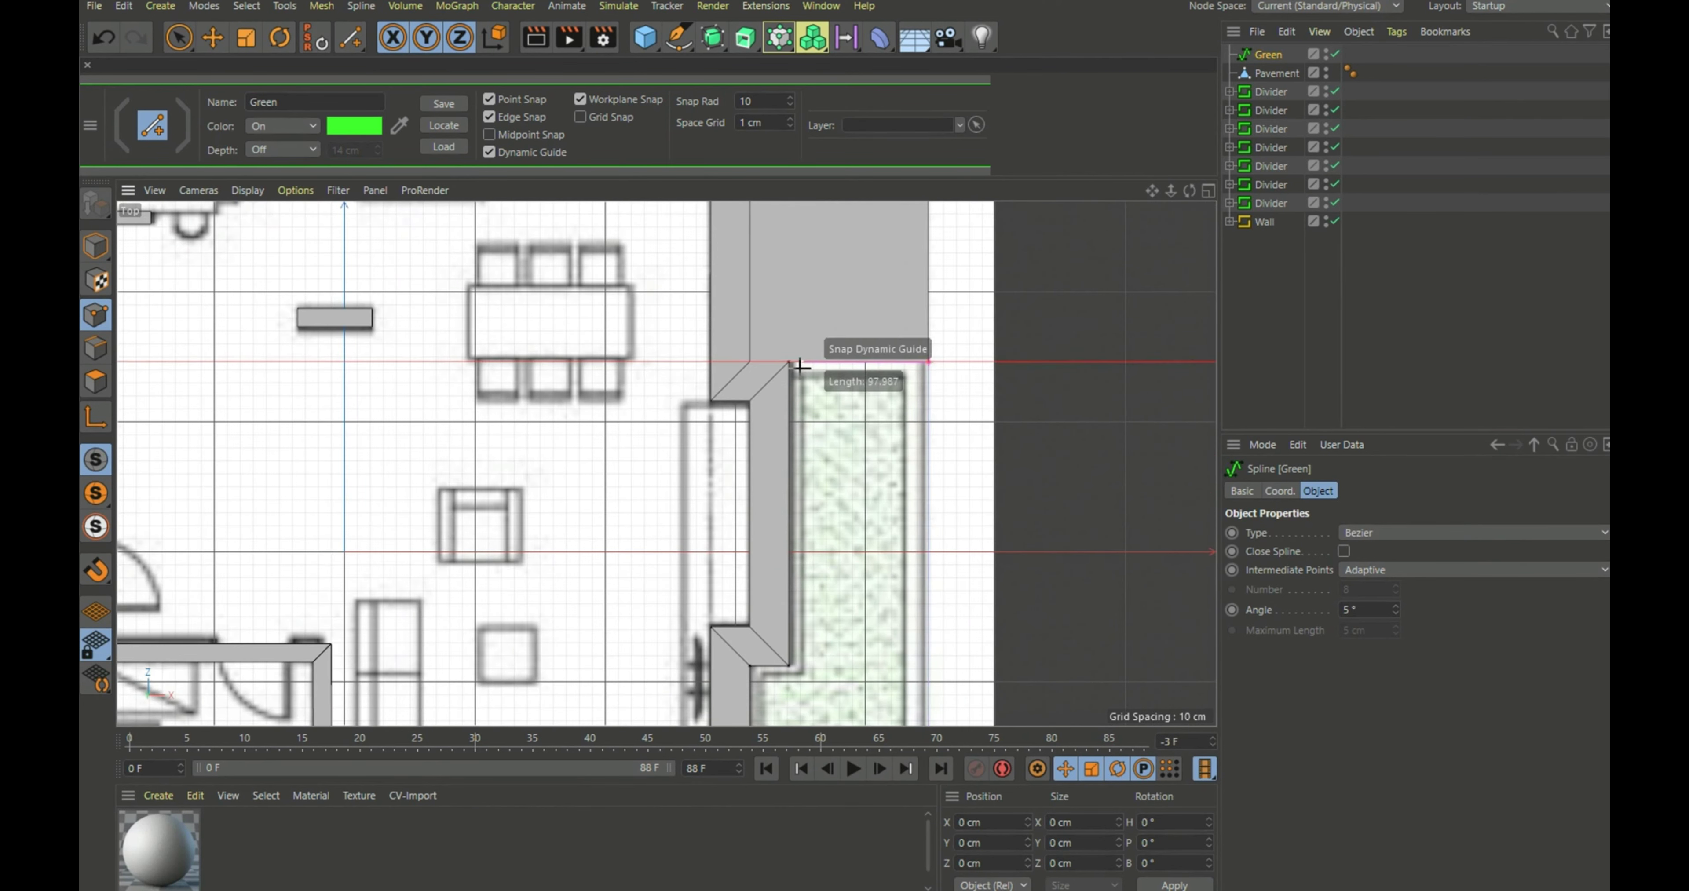
pyautogui.click(784, 364)
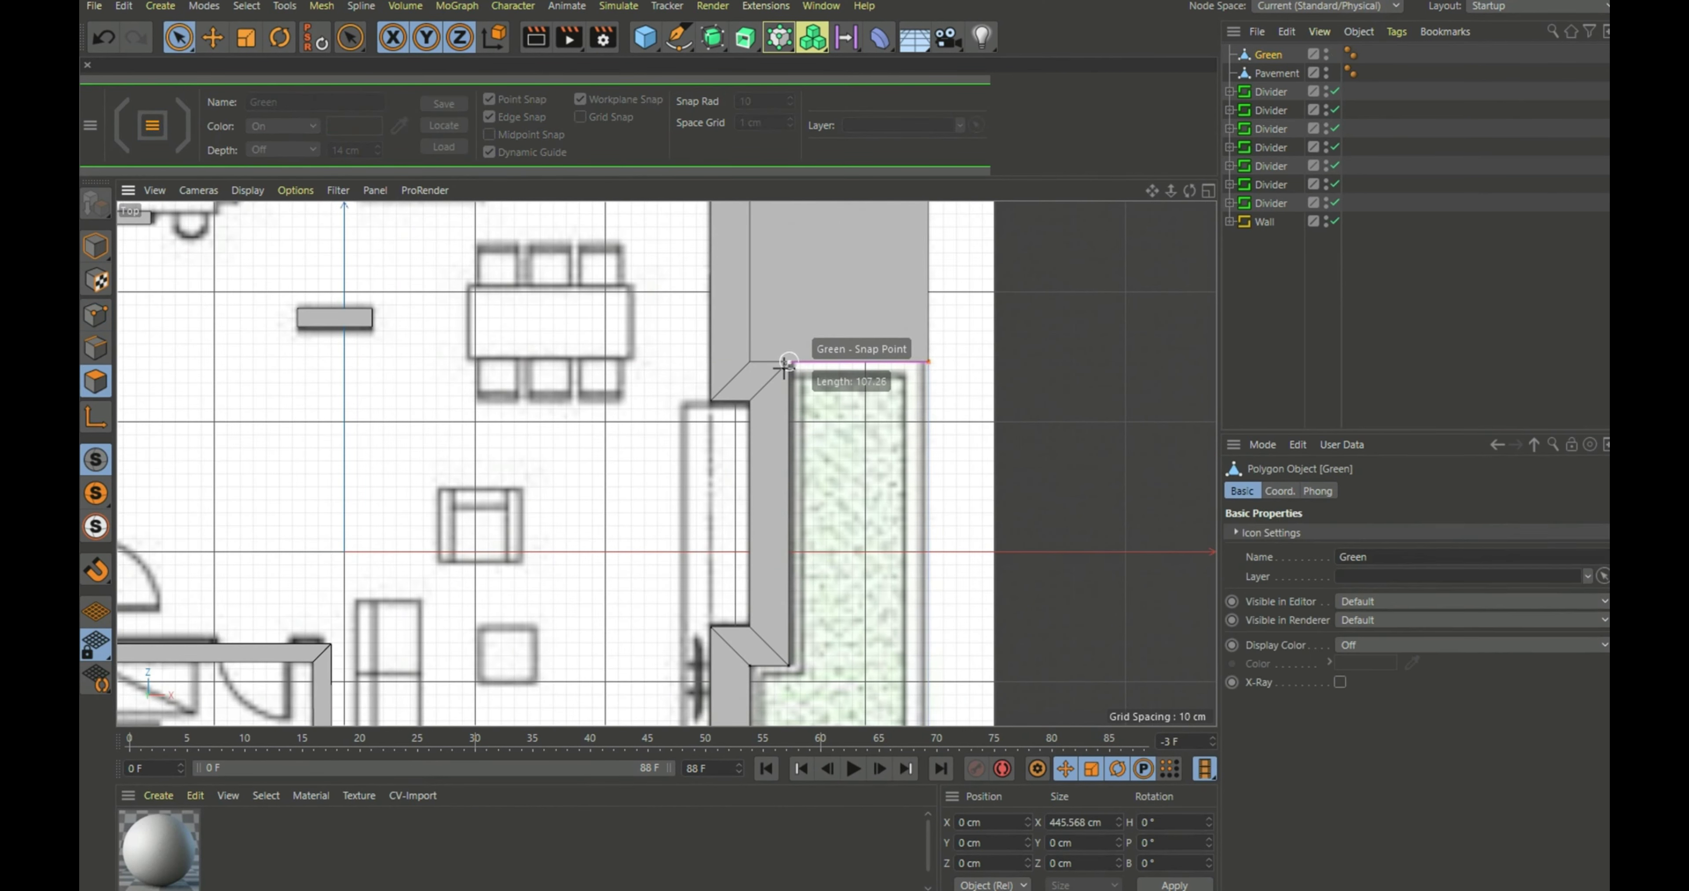
pyautogui.scroll(-4, 785, 369)
pyautogui.scroll(-1, 784, 368)
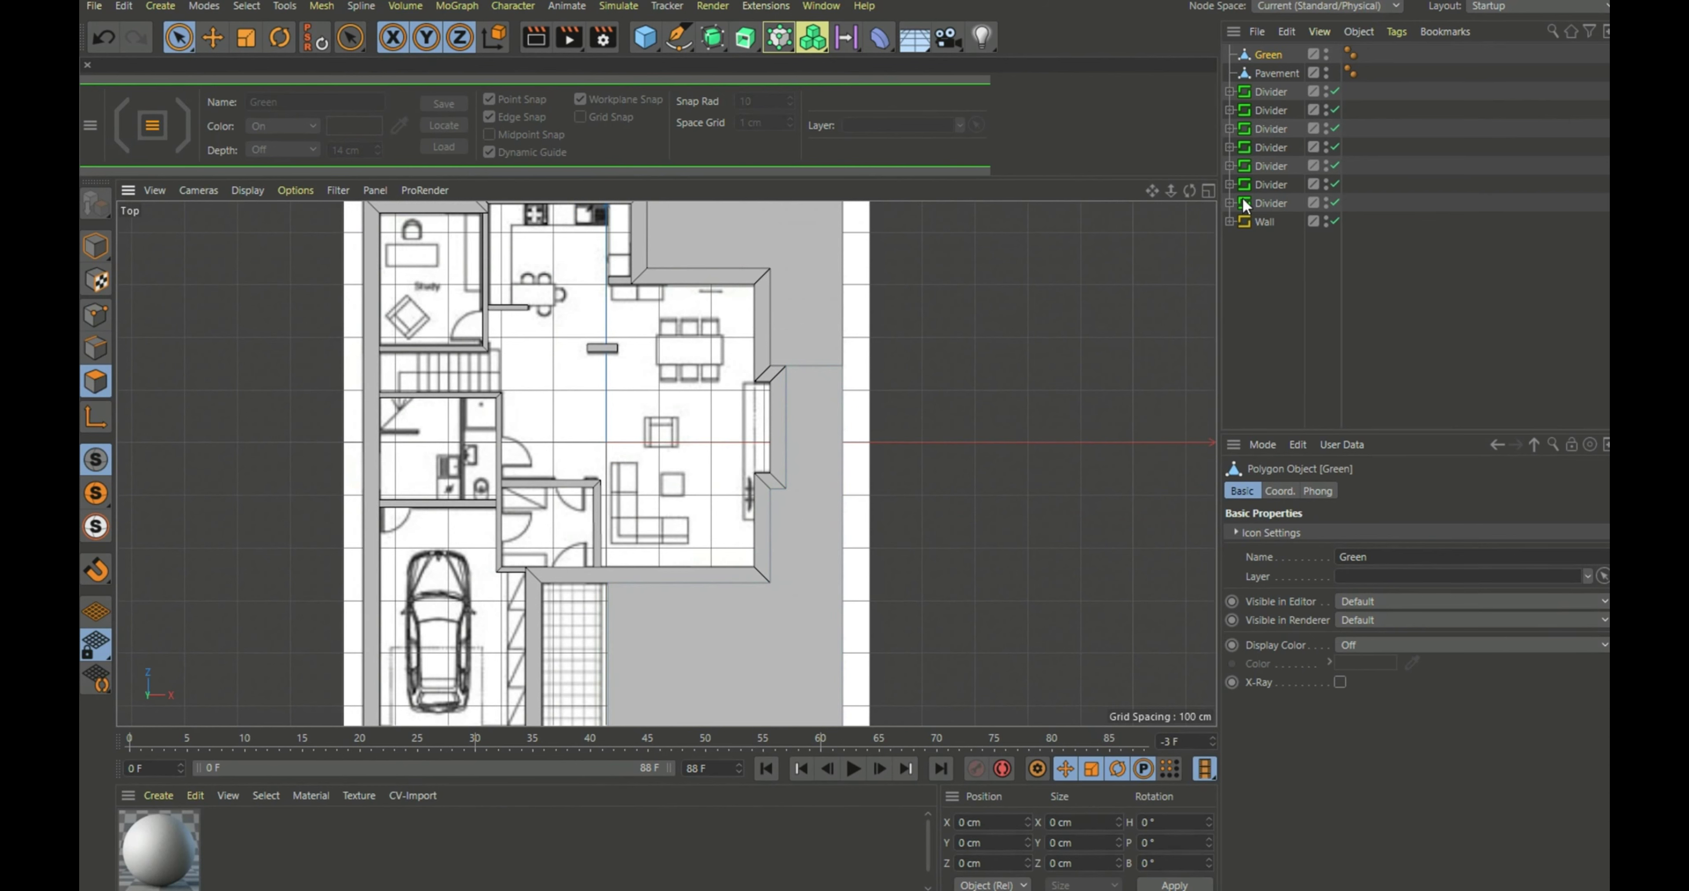
# Maximize the Perspective view, orbit around the floor plan and display it with Gouraud Shading (Lines)
pyautogui.click(1209, 191)
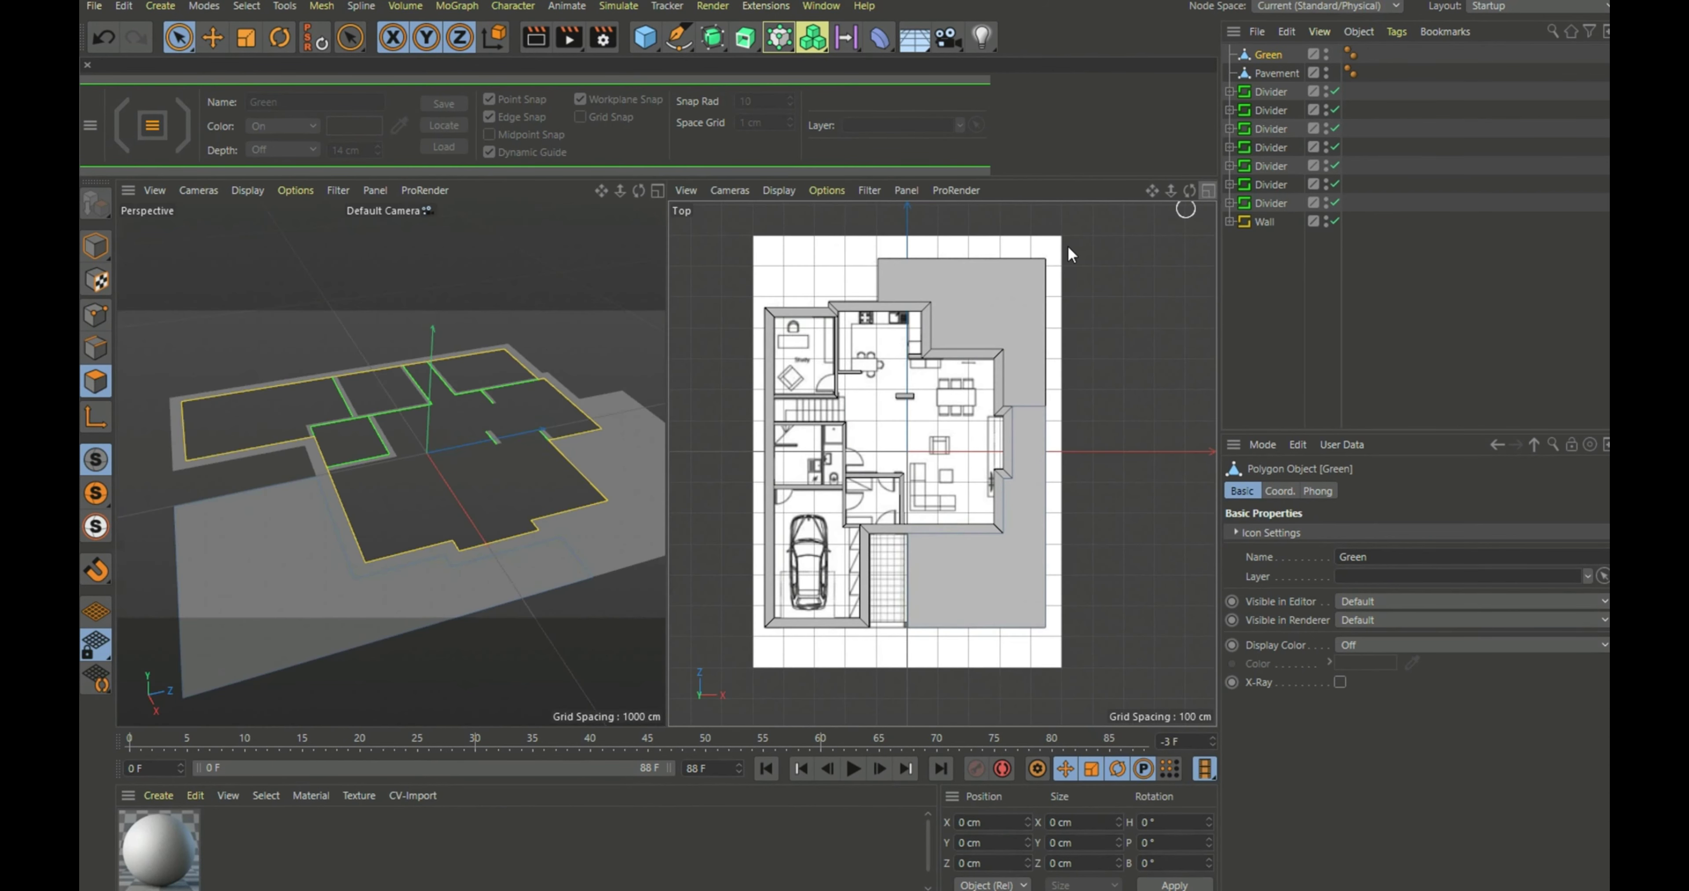
pyautogui.click(658, 190)
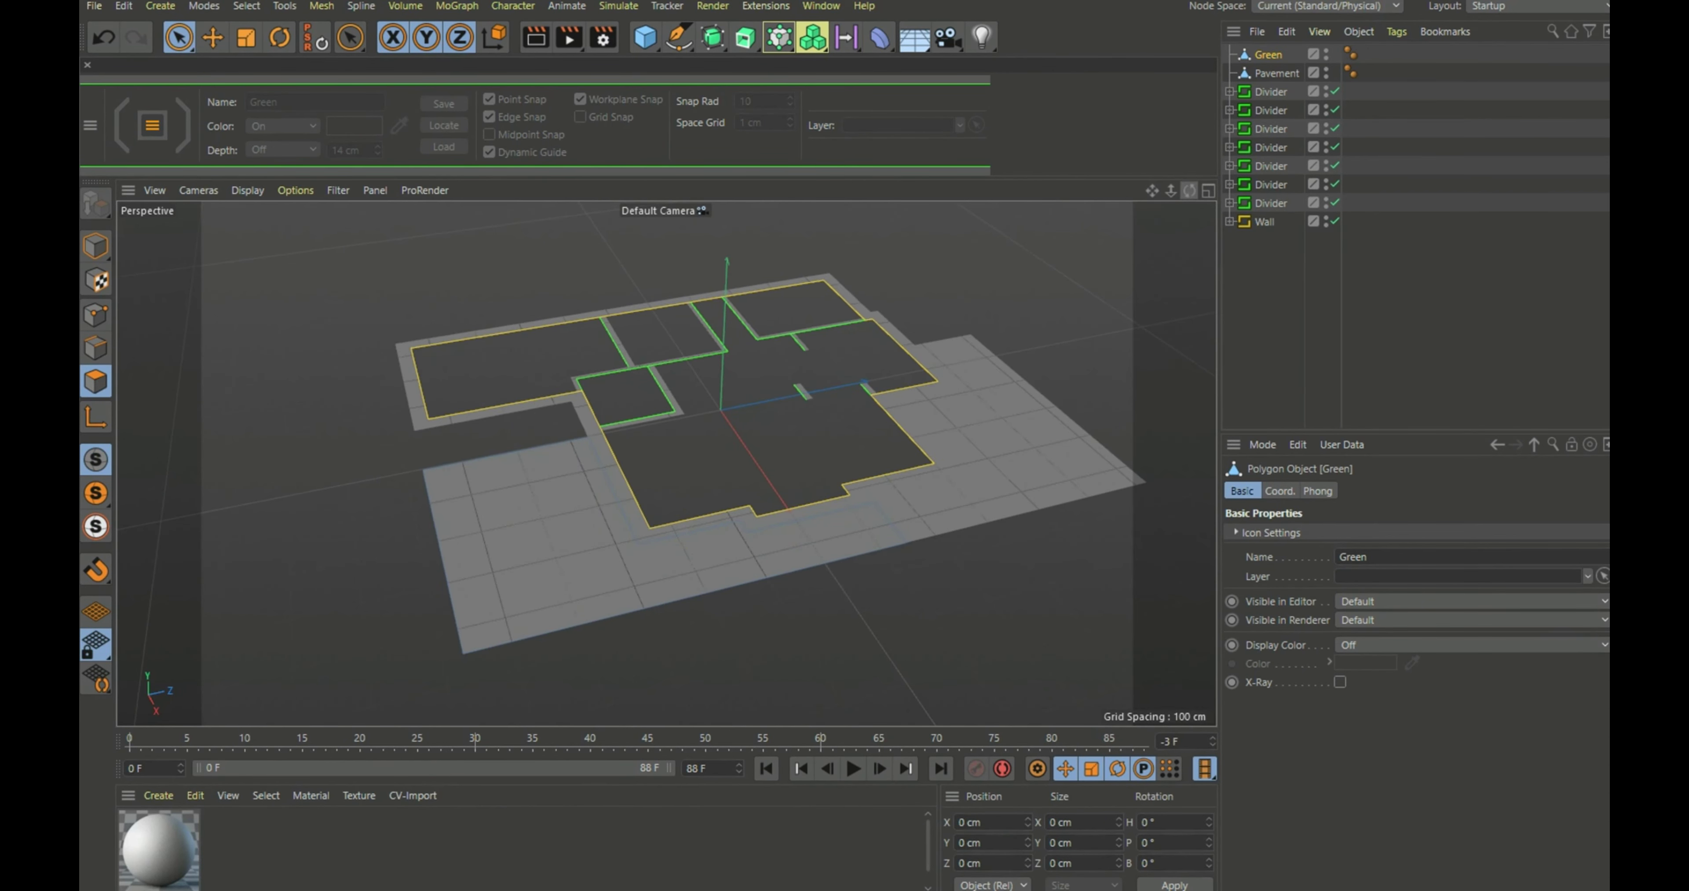
pyautogui.moveTo(1189, 190); pyautogui.dragTo(1216, 191)
pyautogui.click(258, 189)
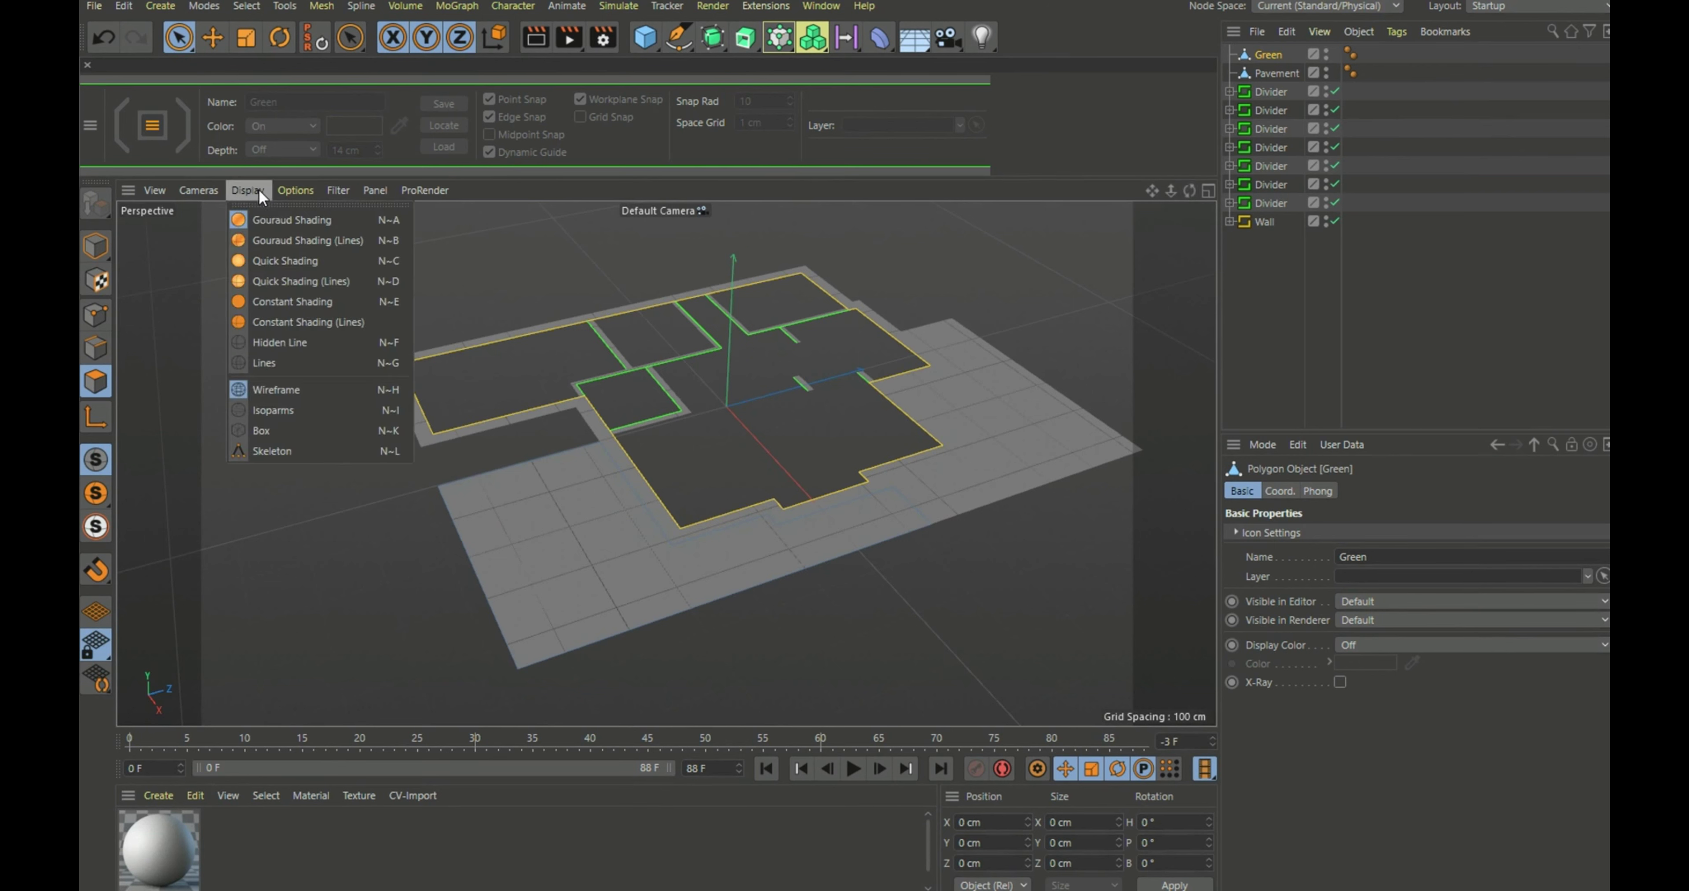
pyautogui.click(257, 222)
pyautogui.scroll(-3, 318, 509)
pyautogui.scroll(2, 651, 504)
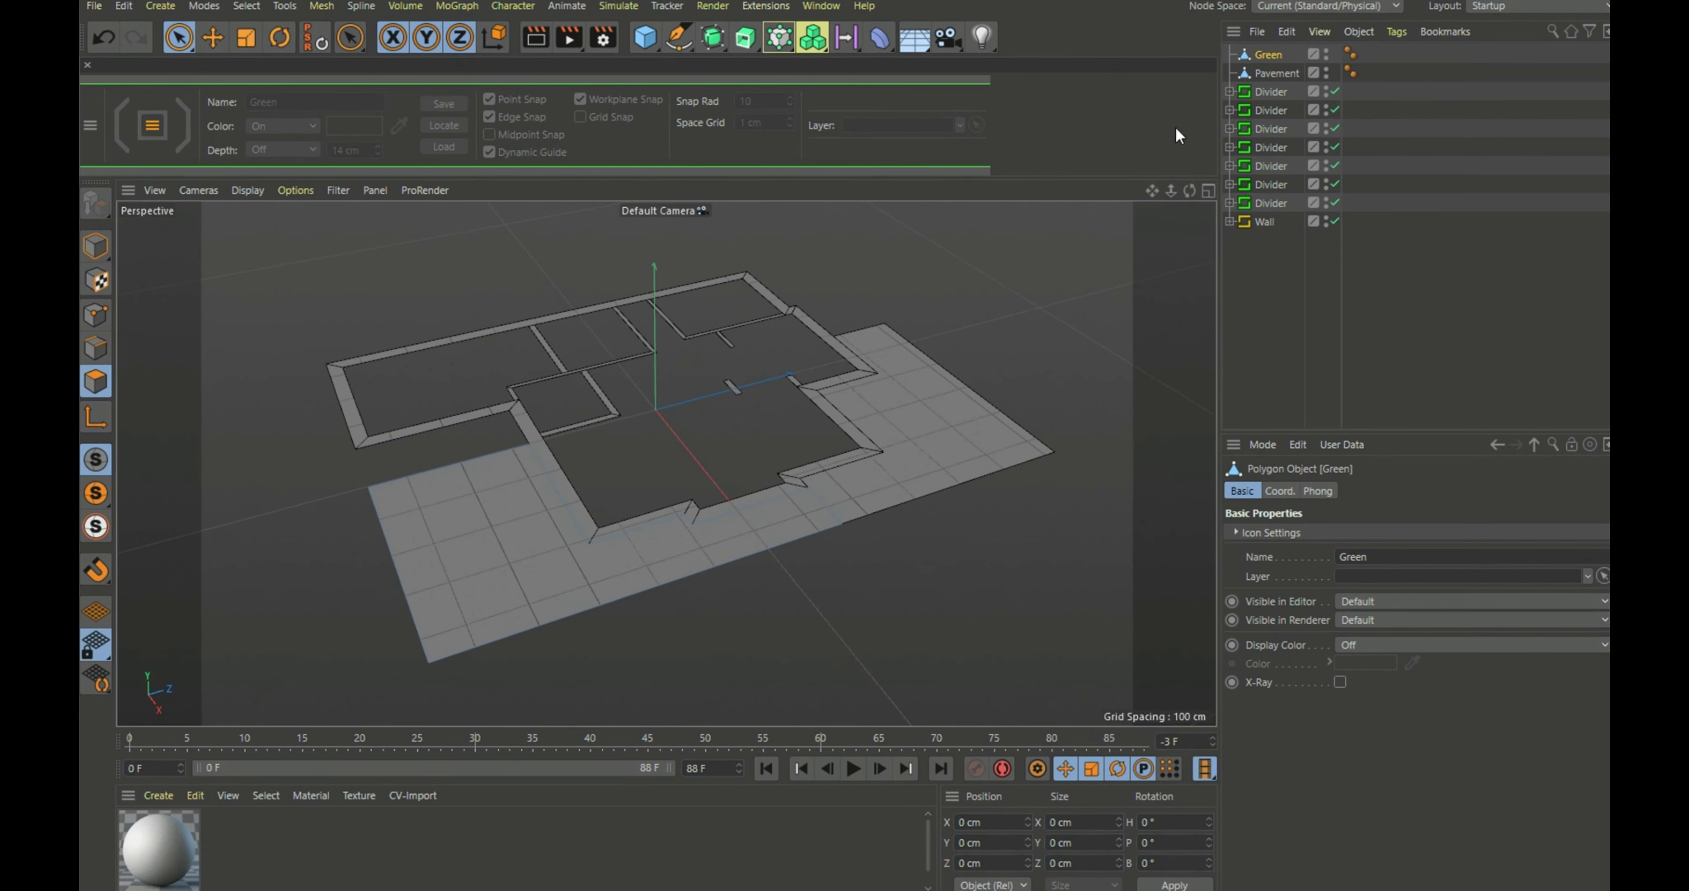
# Set the height of all the Divider objects and the Wall object to 300 cm and deselect them
pyautogui.click(1255, 91)
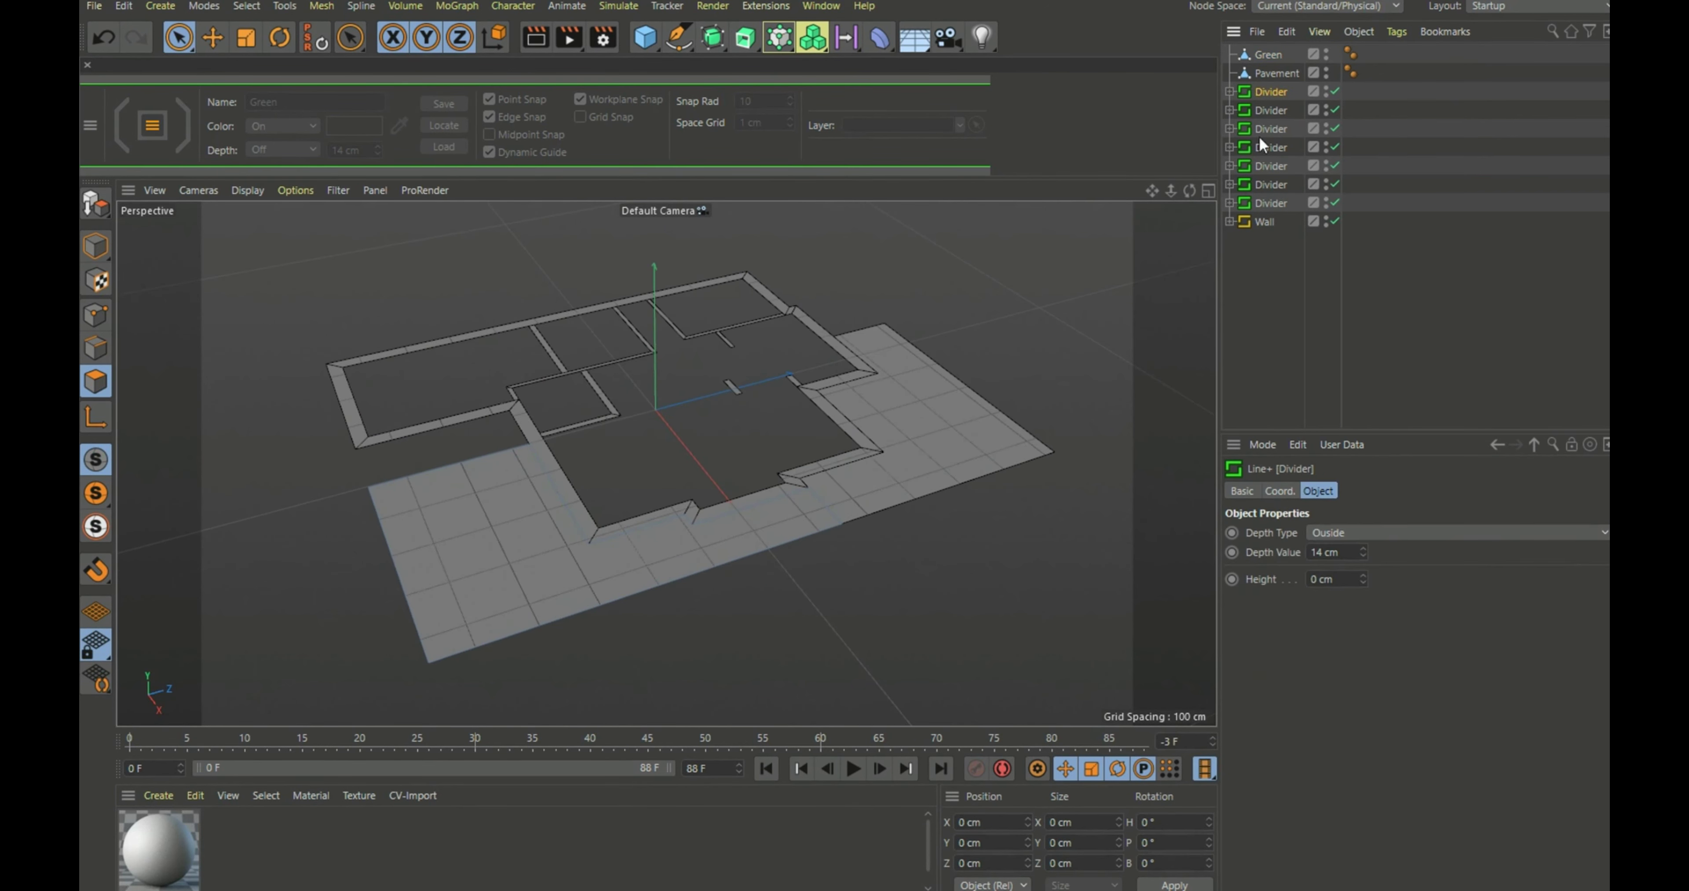
pyautogui.keyDown('shift'); pyautogui.click(1261, 223); pyautogui.keyUp('shift')
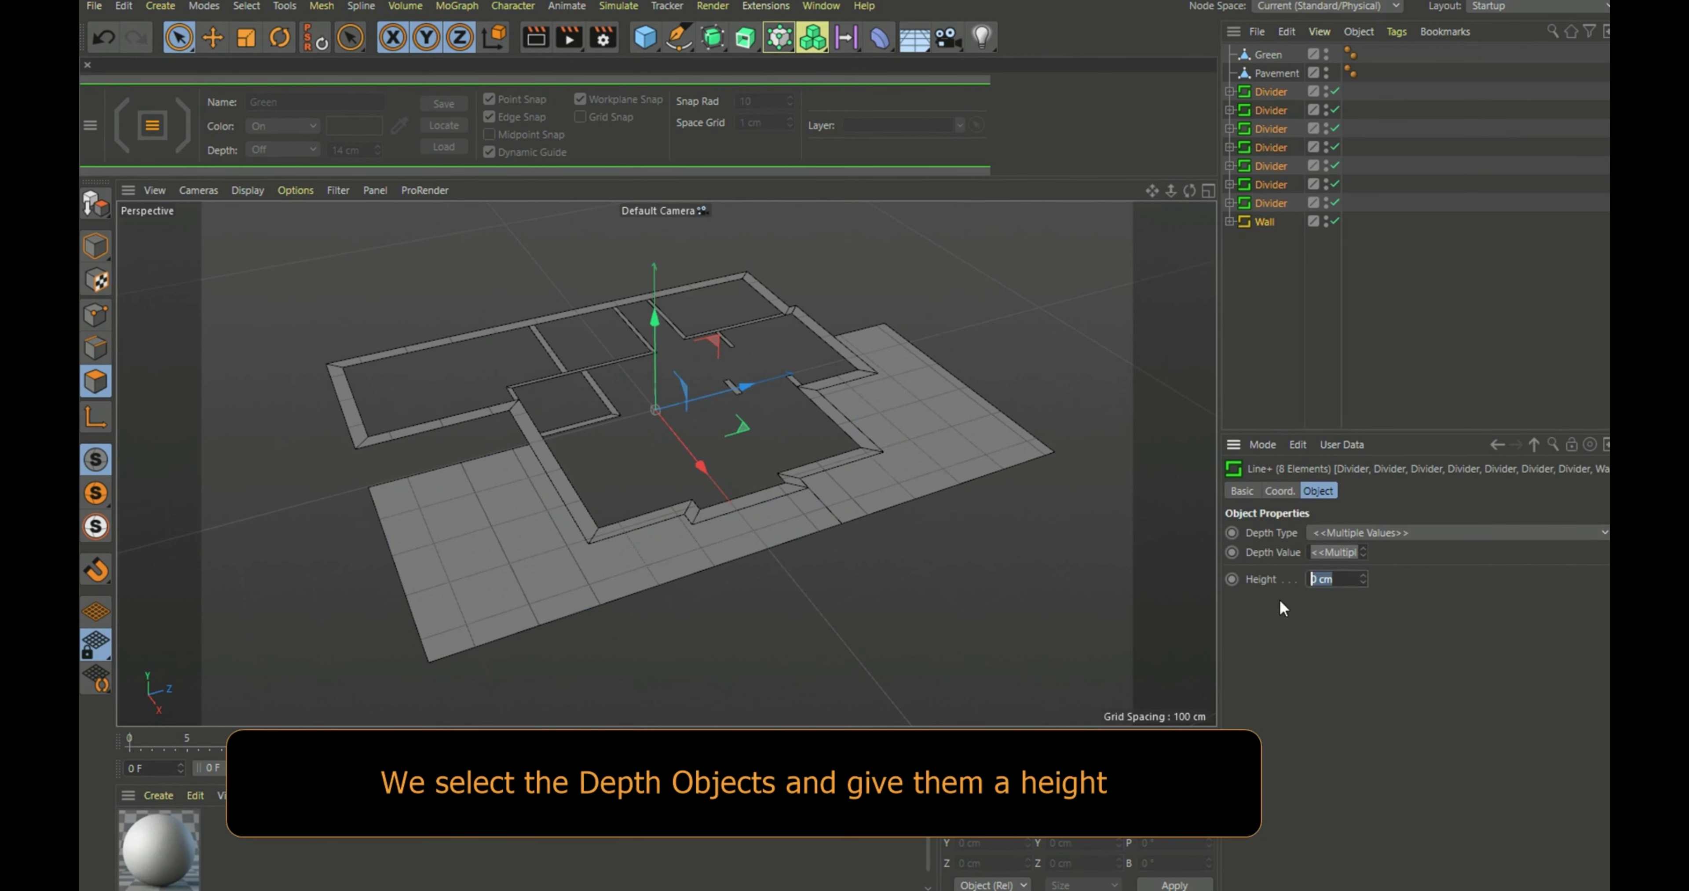
pyautogui.write('300')
pyautogui.press('Return')
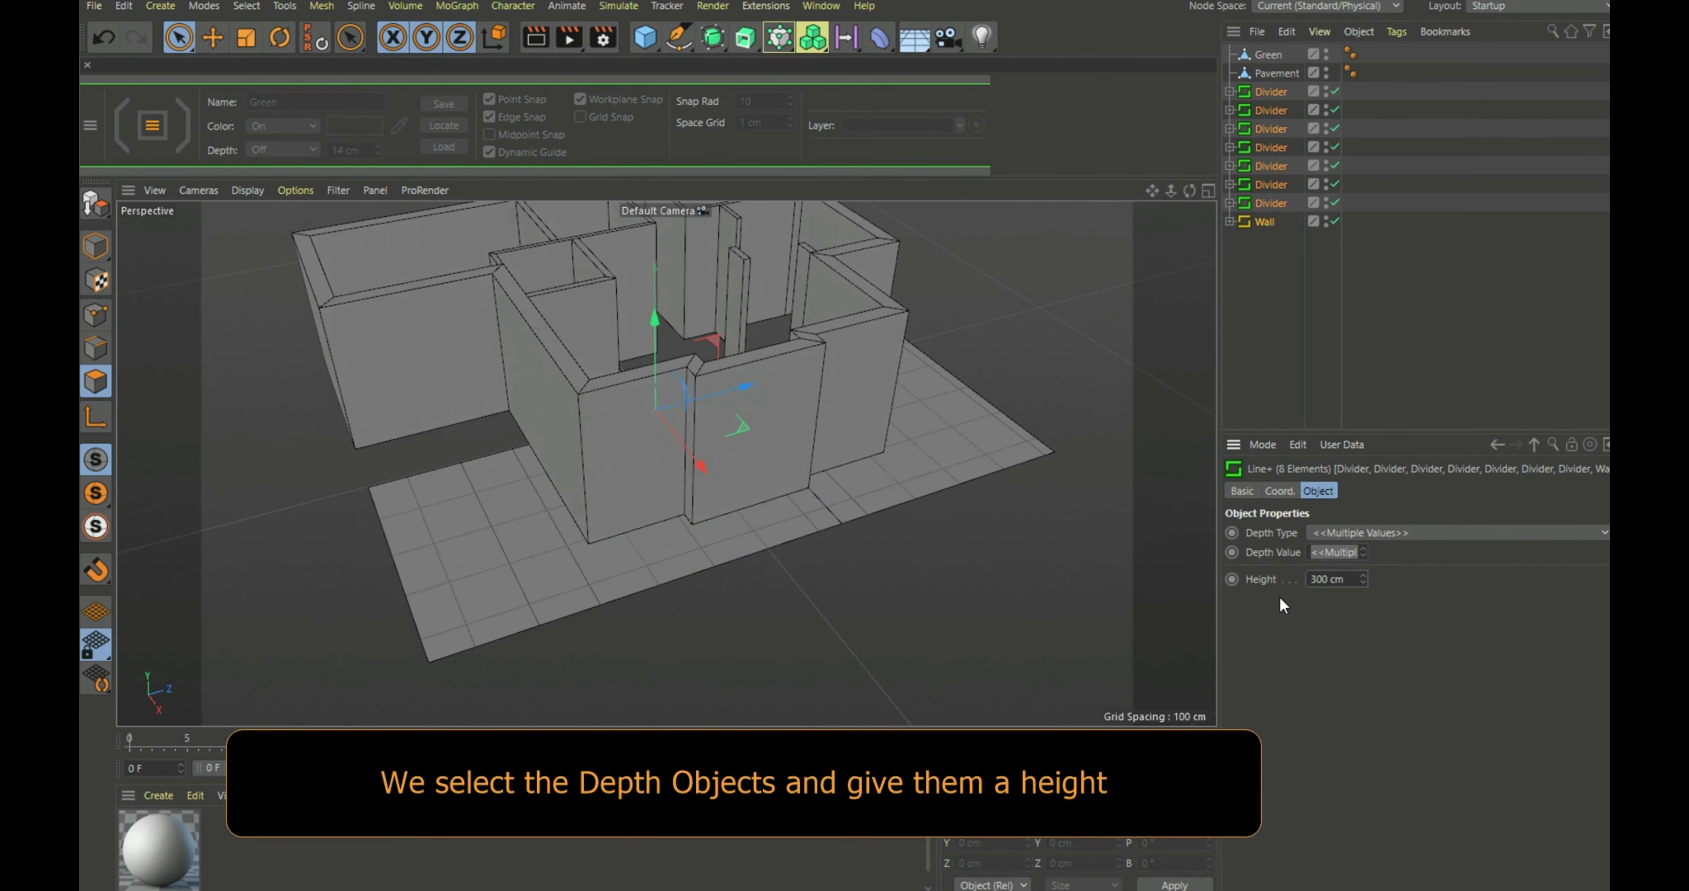
pyautogui.click(1256, 328)
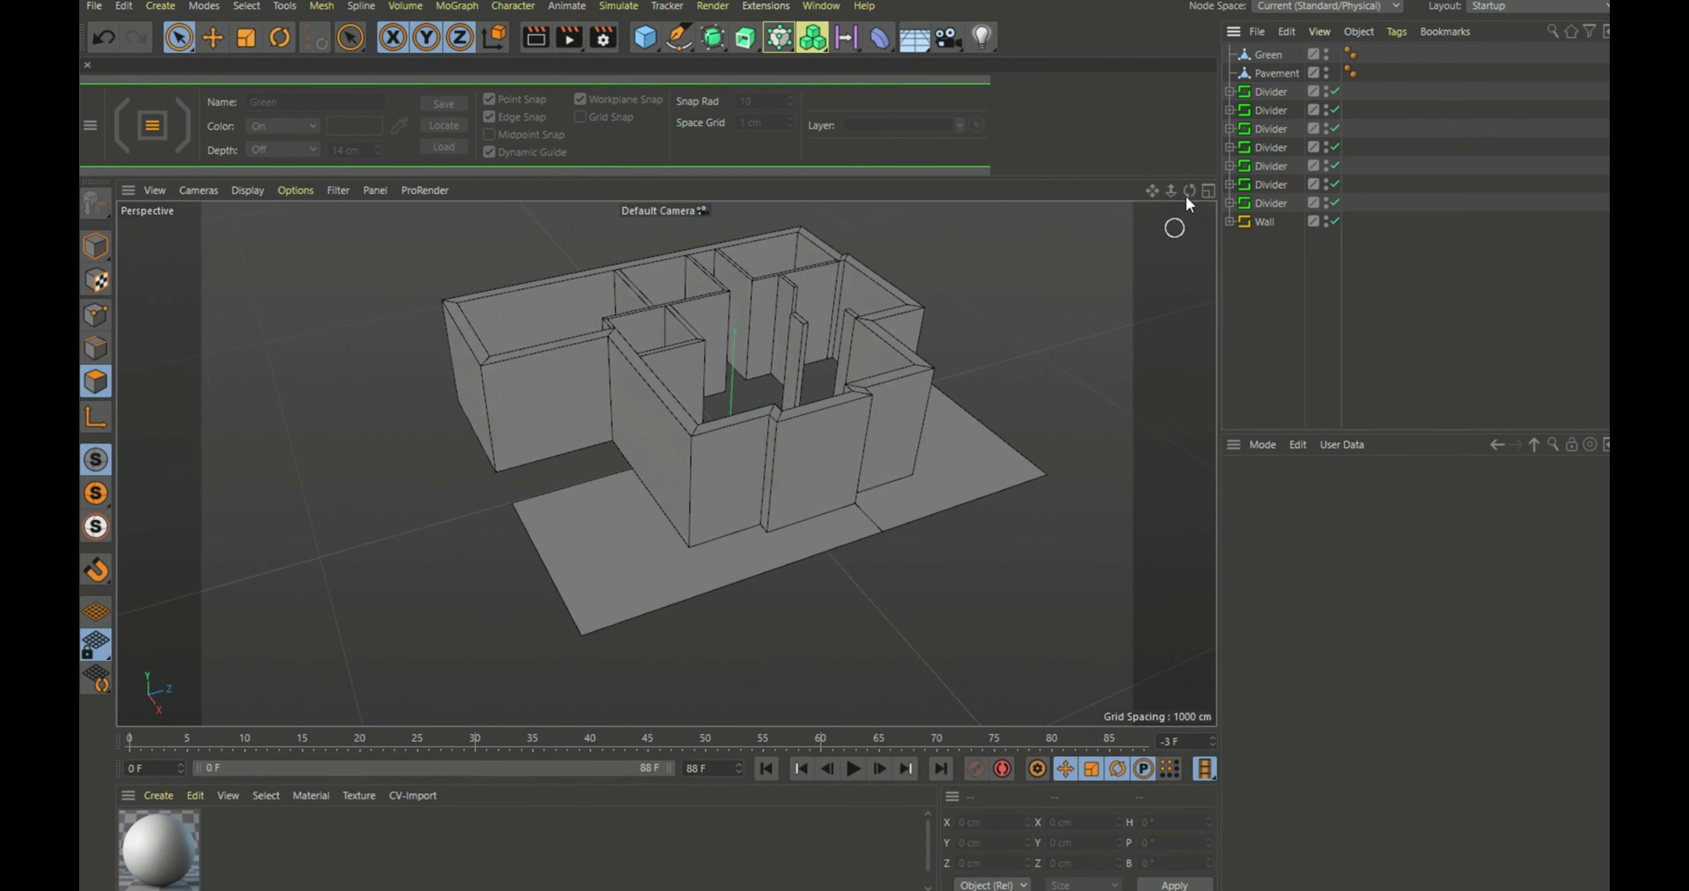
# Inspect the raised walls from another angle and show the Perspective view side by side with the Top view
pyautogui.moveTo(1191, 190)
pyautogui.mouseDown()
pyautogui.moveTo(1279, 180)
pyautogui.moveTo(1259, 206)
pyautogui.moveTo(1173, 197)
pyautogui.moveTo(1161, 216)
pyautogui.moveTo(1206, 197)
pyautogui.mouseUp()
pyautogui.scroll(-4, 746, 655)
pyautogui.scroll(2, 916, 460)
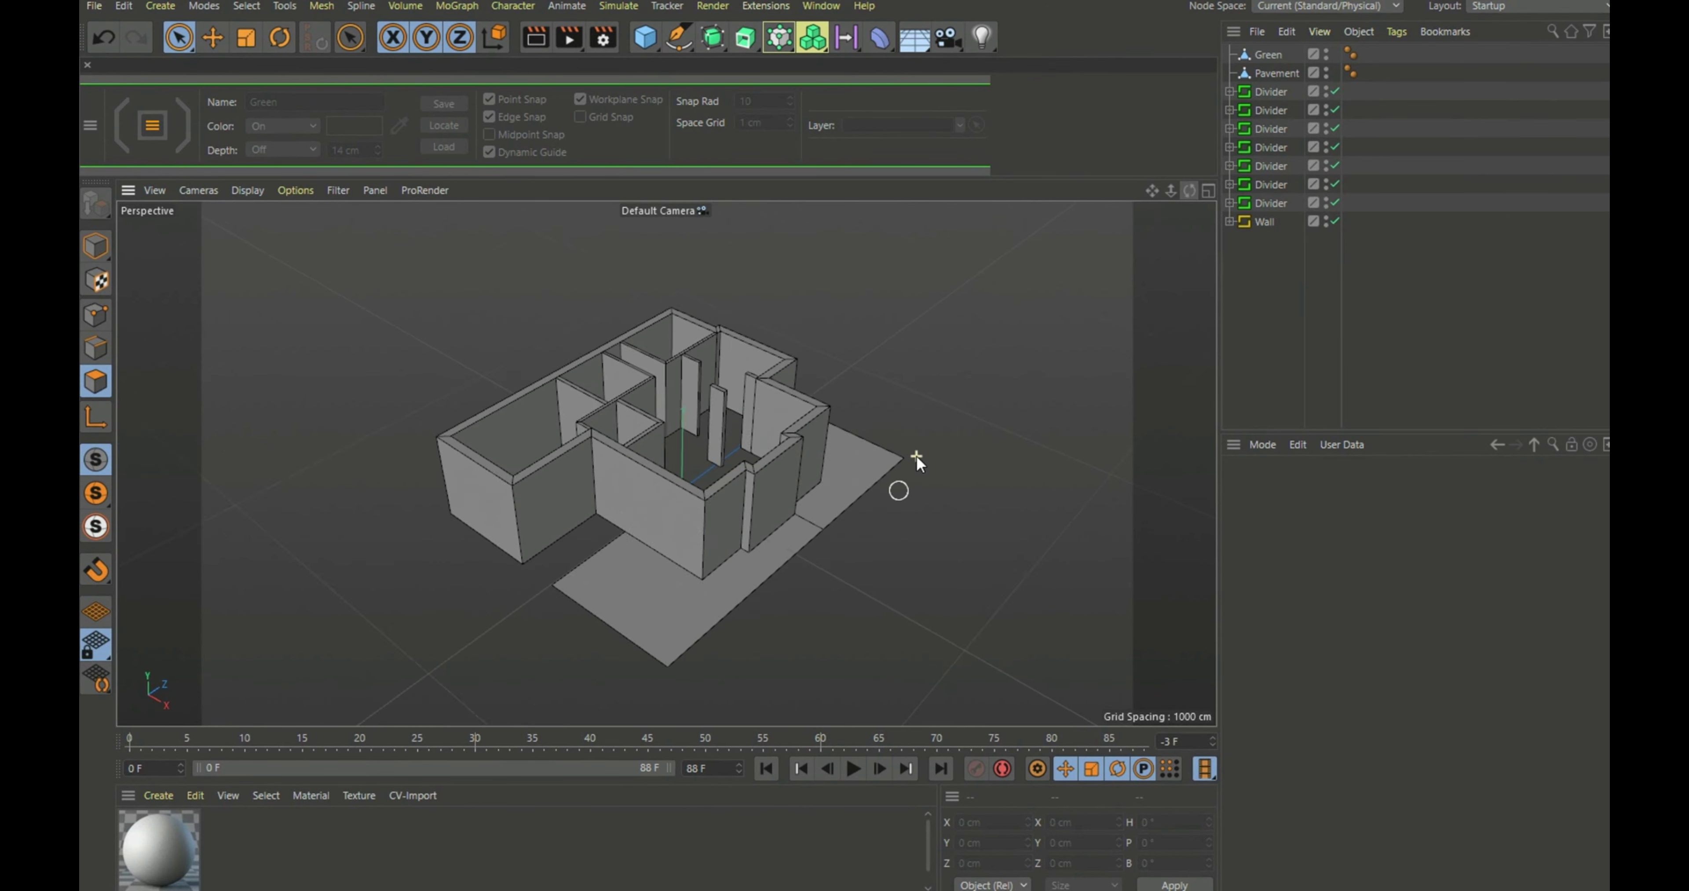
pyautogui.click(1207, 191)
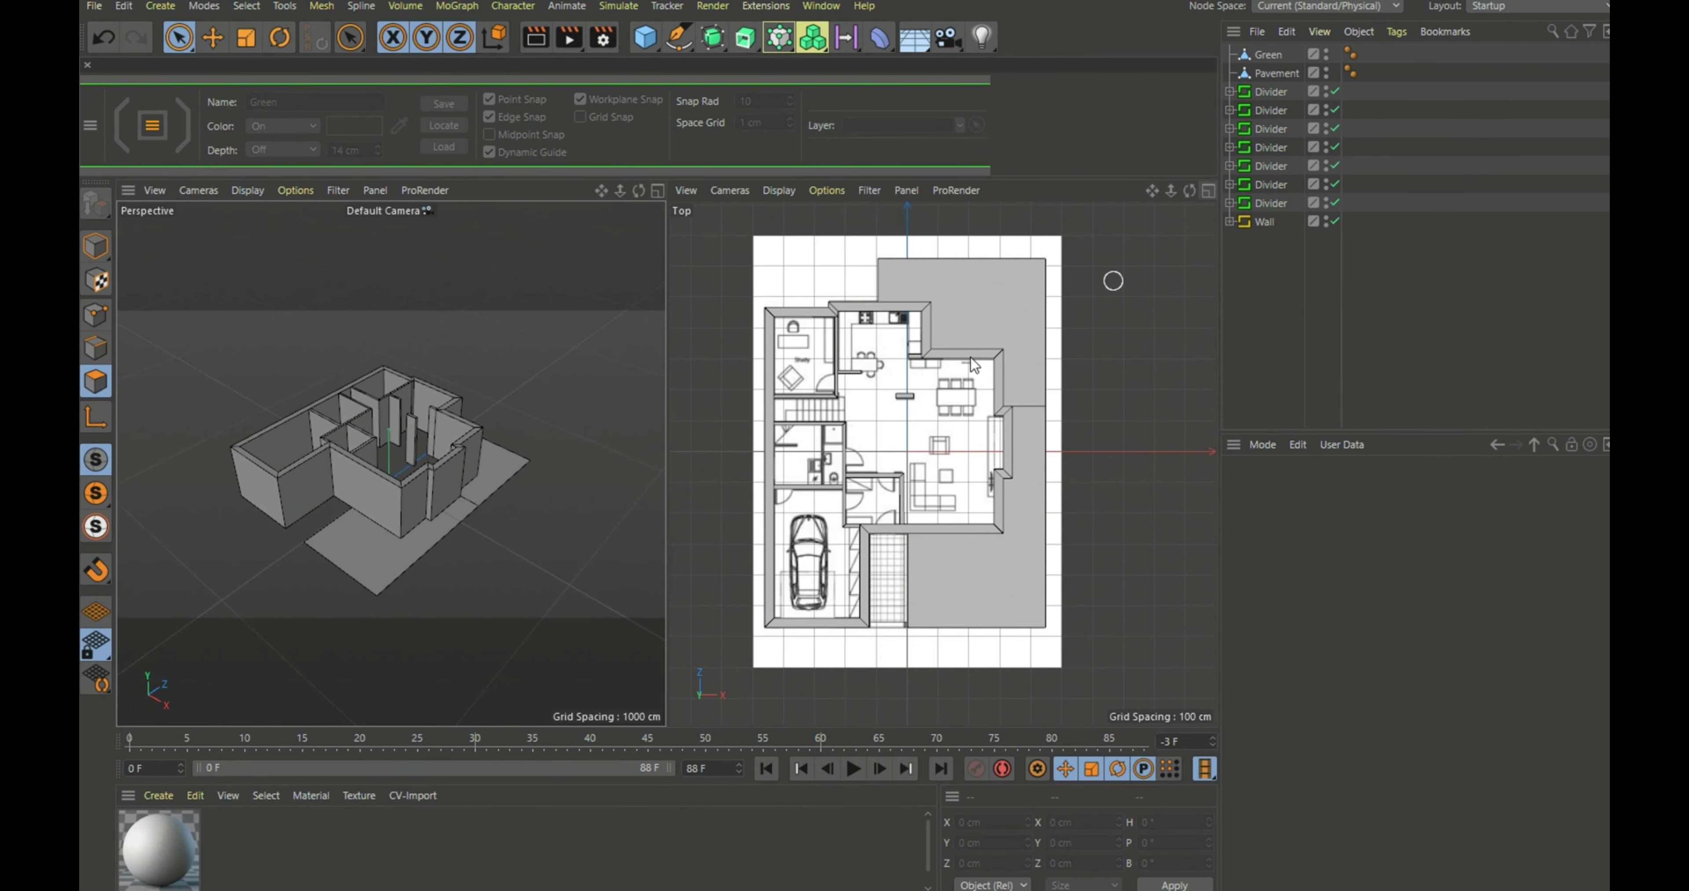
pyautogui.scroll(3, 302, 512)
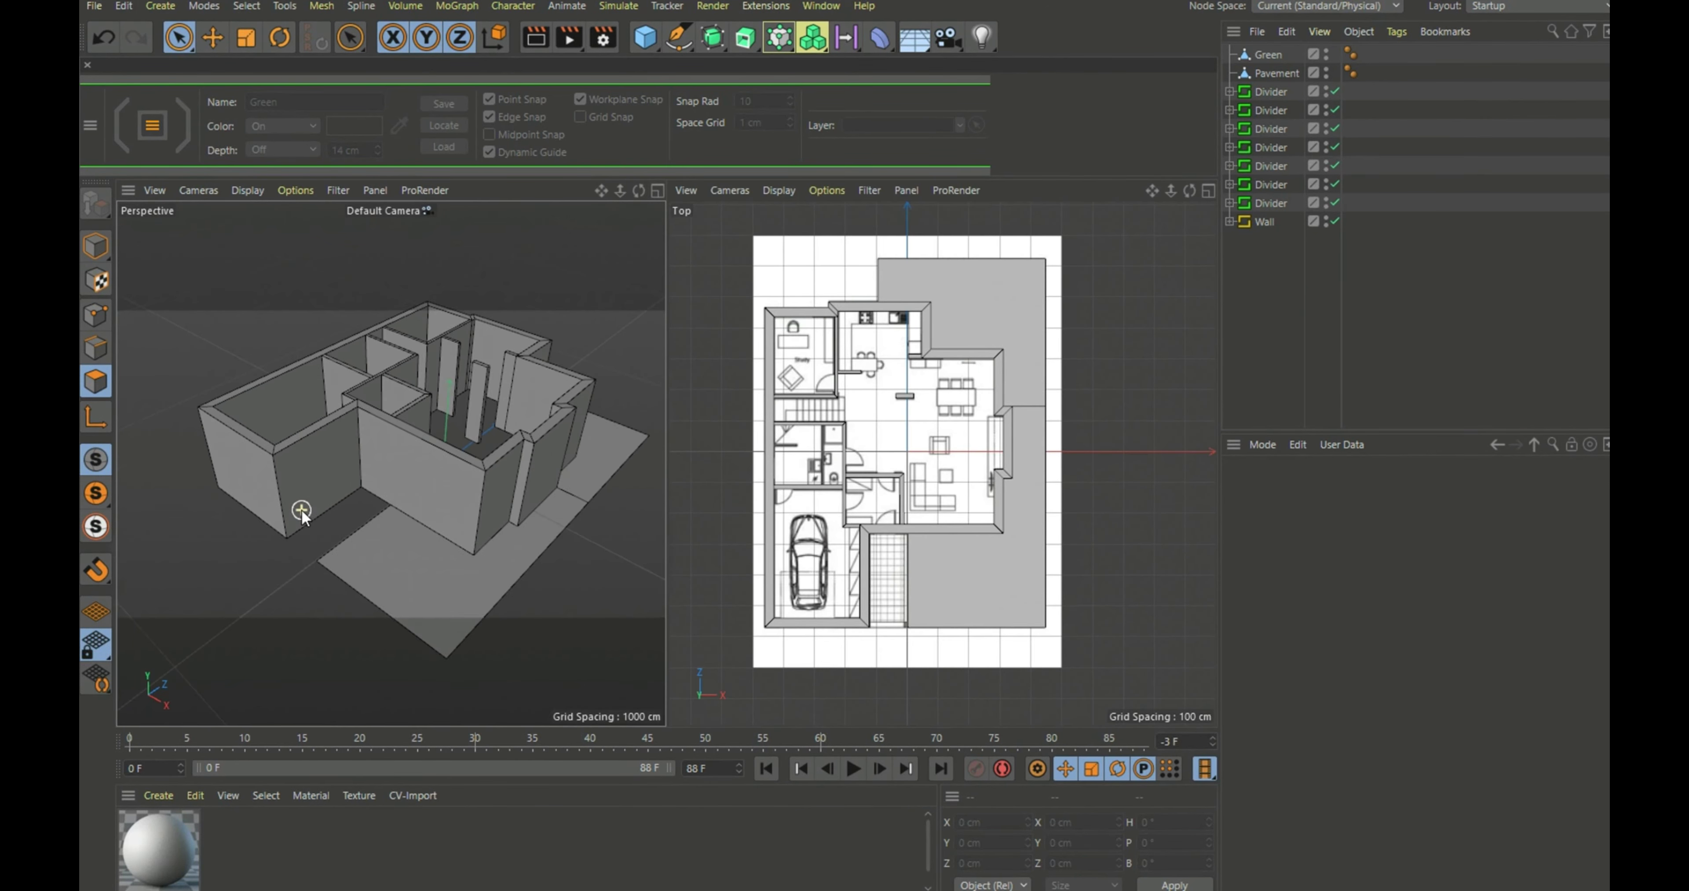